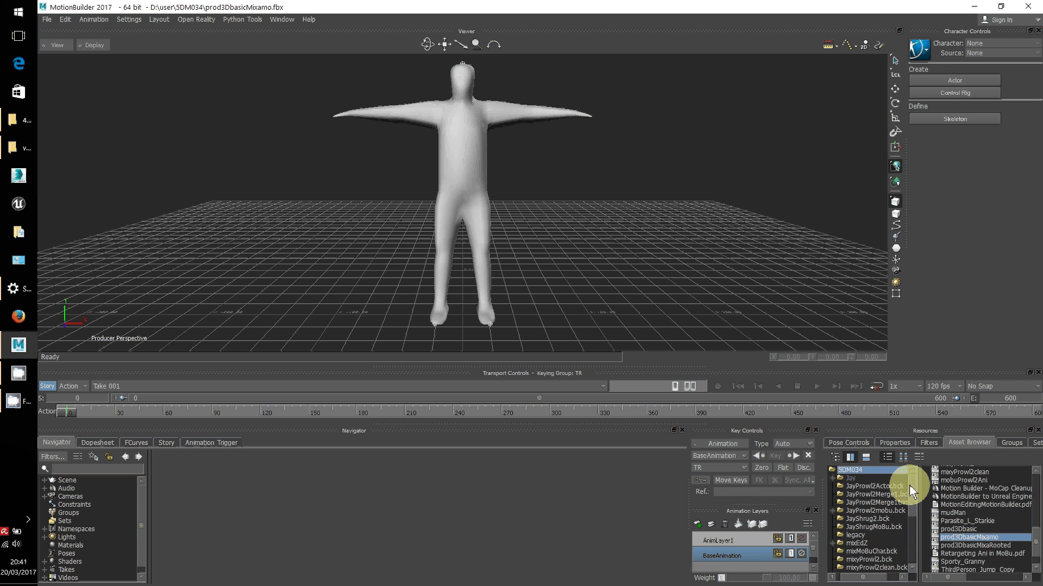
Scroll the Asset Browser folder tree down to Templates, listing Characters, Constraints and Devices.
{"action": "left_click_drag", "start_coordinate": [913, 495], "coordinate": [917, 539]}
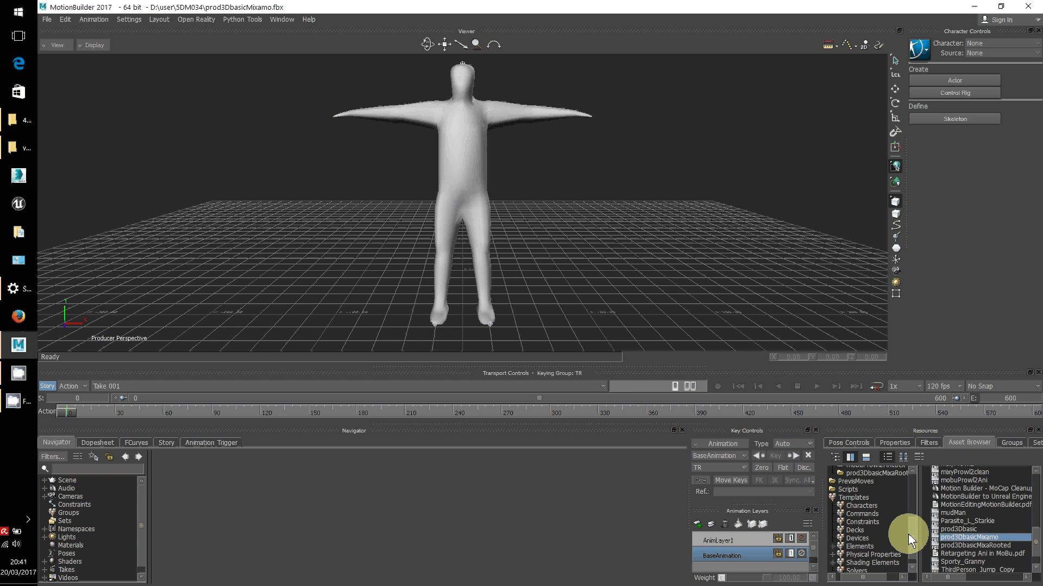
{"action": "left_click_drag", "start_coordinate": [913, 530], "coordinate": [908, 474]}
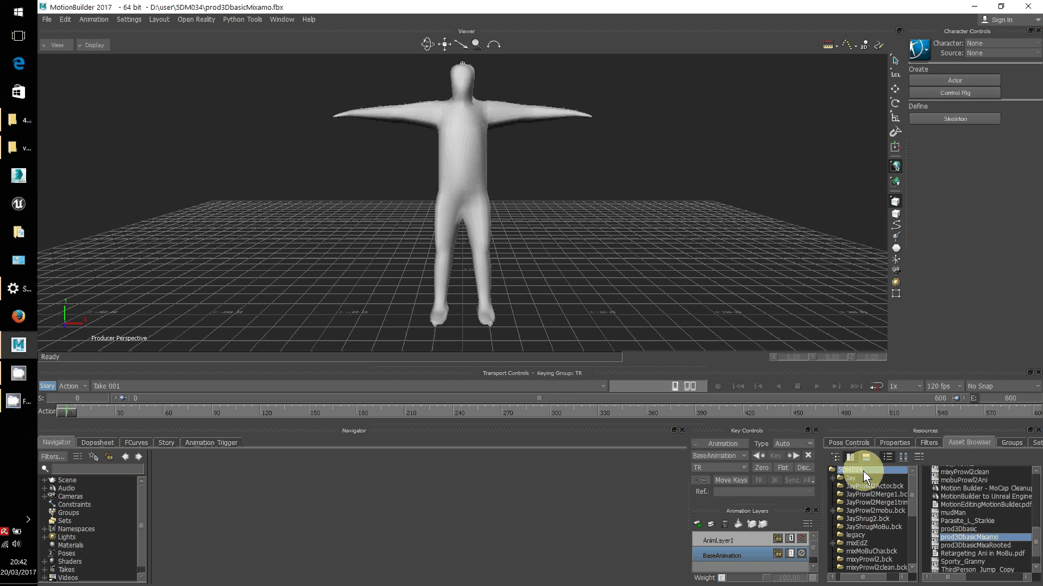
{"action": "right_click", "coordinate": [906, 540]}
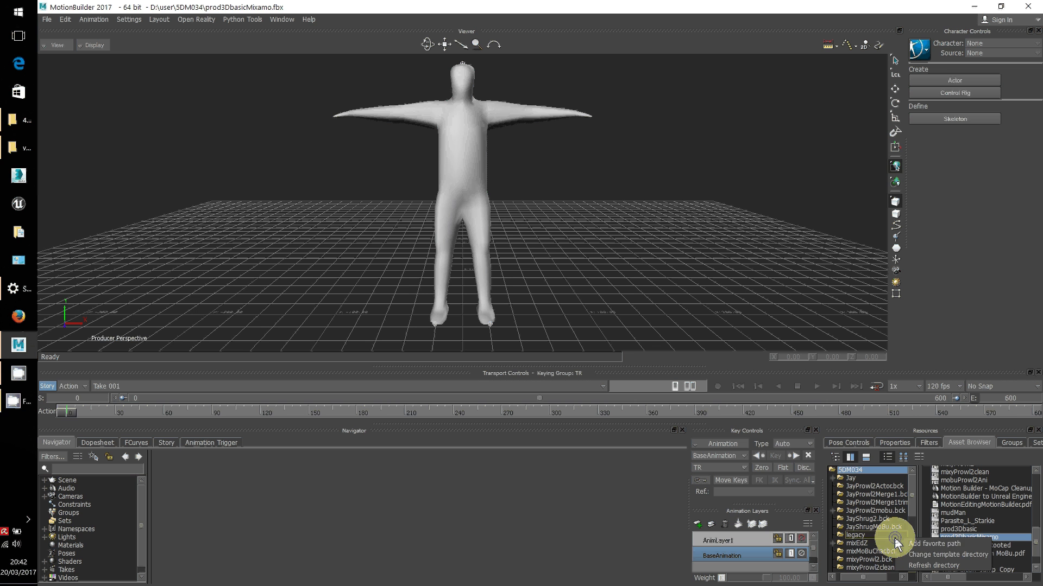
{"action": "left_click", "coordinate": [913, 490]}
{"action": "left_click_drag", "start_coordinate": [914, 489], "coordinate": [911, 539]}
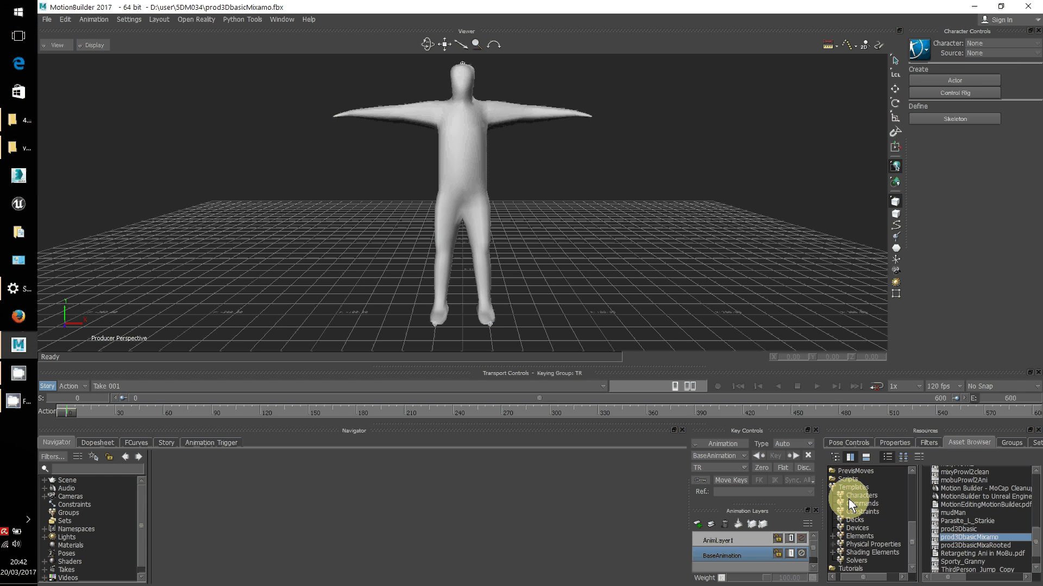
Drag the Character template toward the model's hips, then withdraw it without applying it.
{"action": "left_click", "coordinate": [859, 495]}
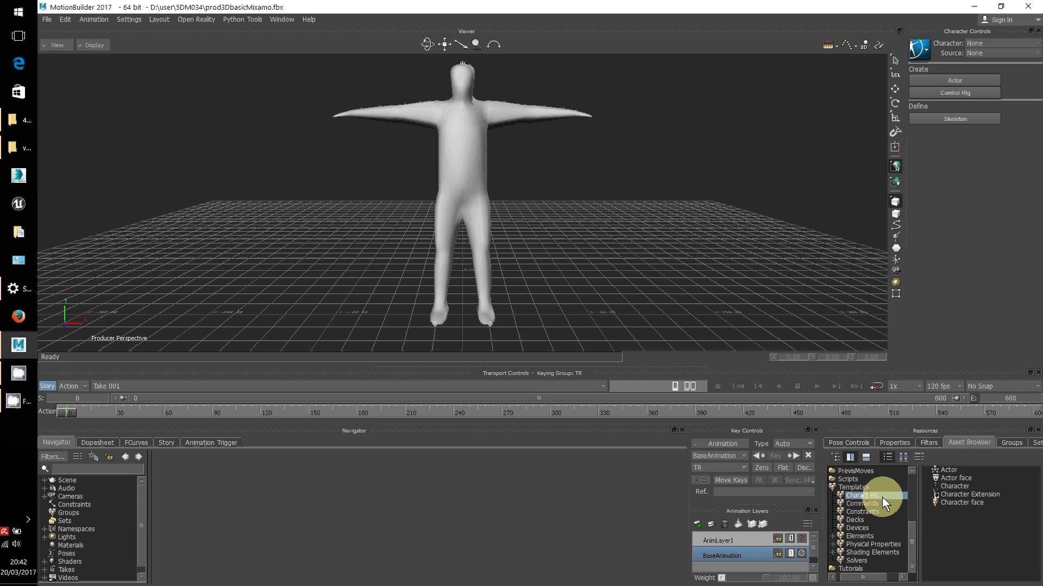
{"action": "left_click", "coordinate": [936, 487]}
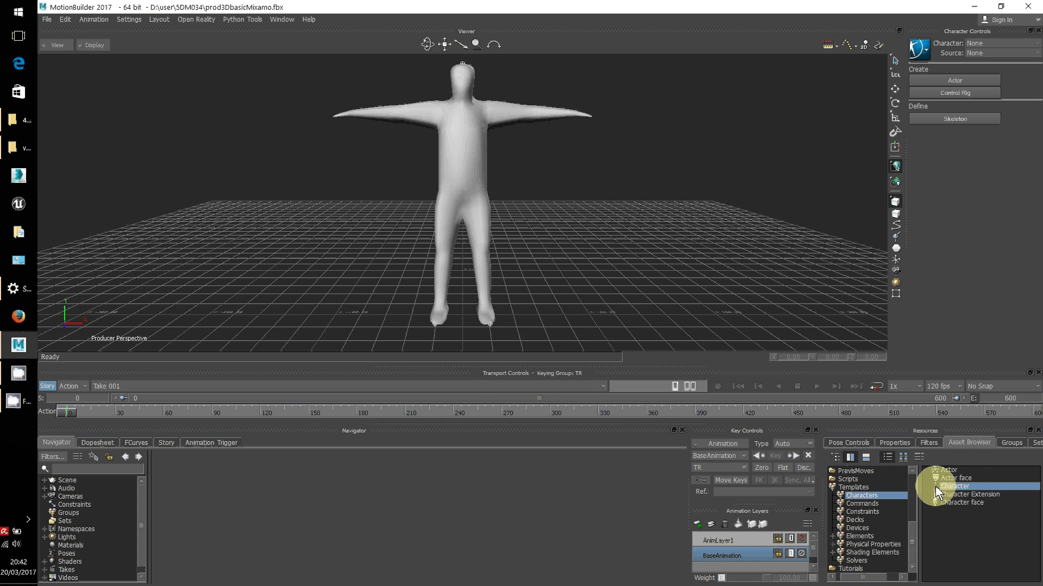
{"action": "left_click_drag", "start_coordinate": [936, 492], "coordinate": [495, 189]}
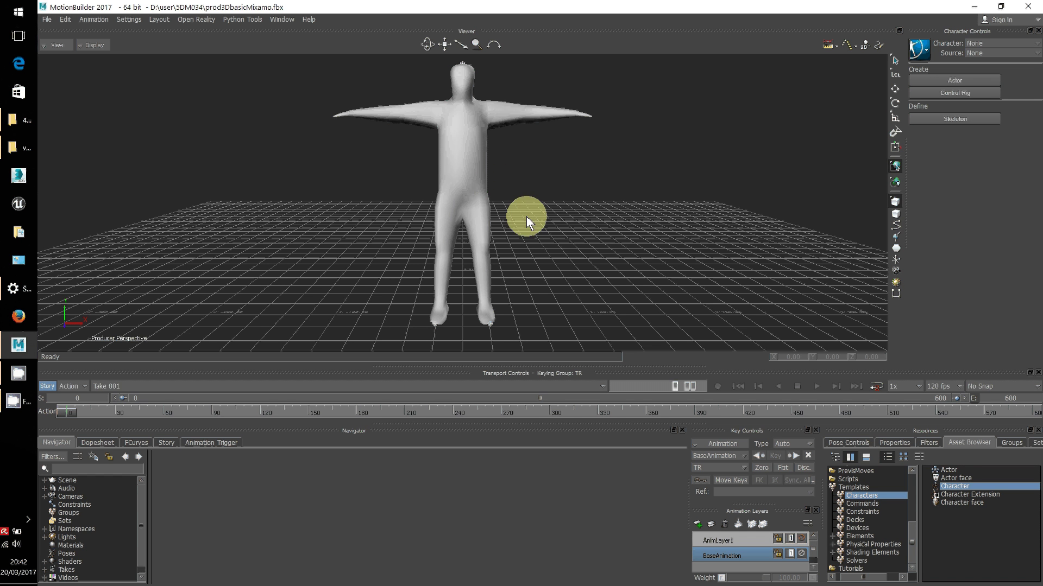
{"action": "left_click_drag", "start_coordinate": [479, 179], "coordinate": [334, 203]}
Turn on X-Ray display and uncheck Models visibility so only the skeleton shows.
{"action": "left_click", "coordinate": [54, 47]}
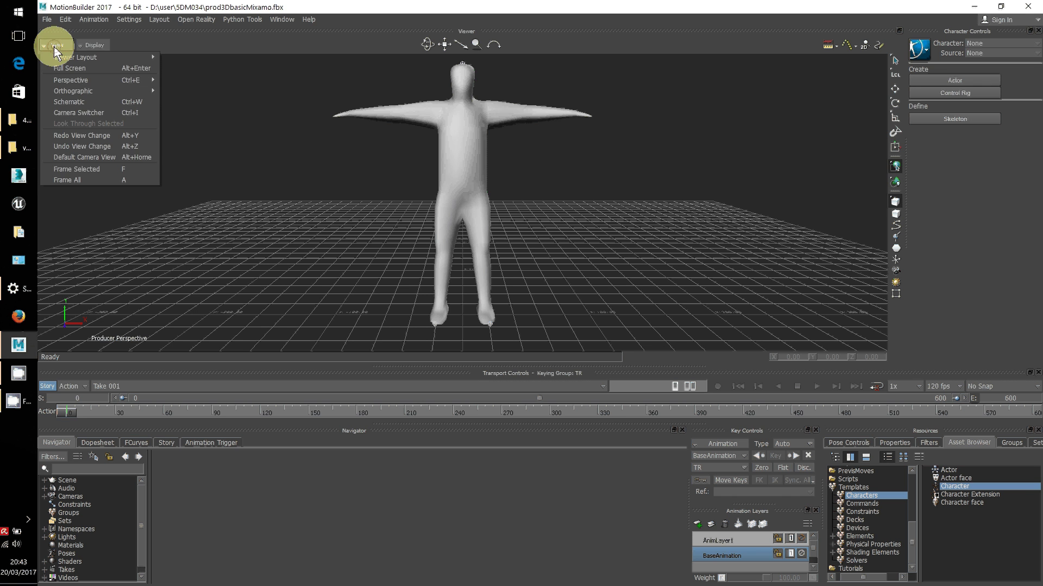
{"action": "left_click", "coordinate": [96, 43]}
{"action": "left_click", "coordinate": [96, 44]}
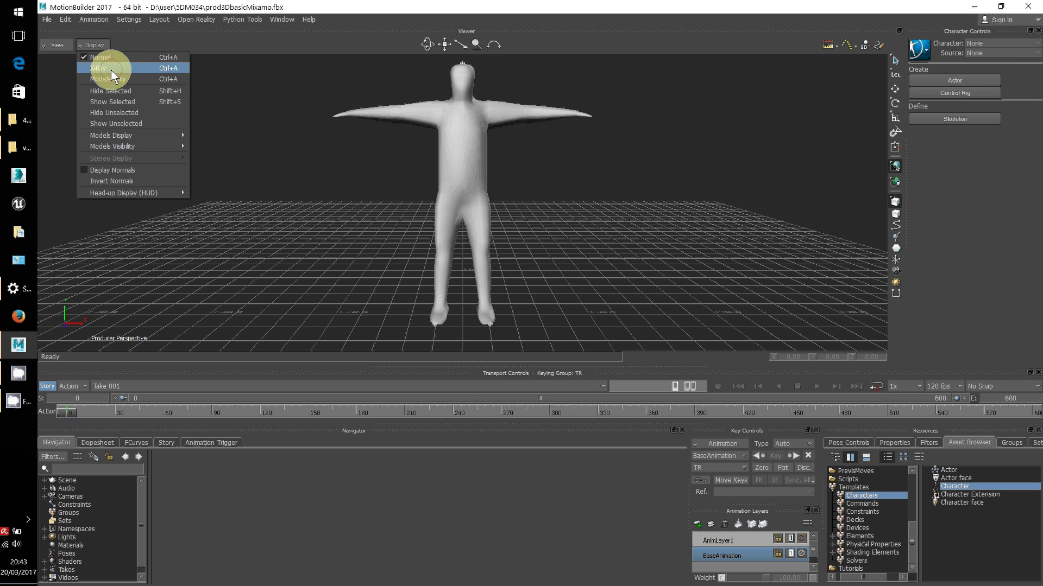
{"action": "left_click", "coordinate": [110, 69]}
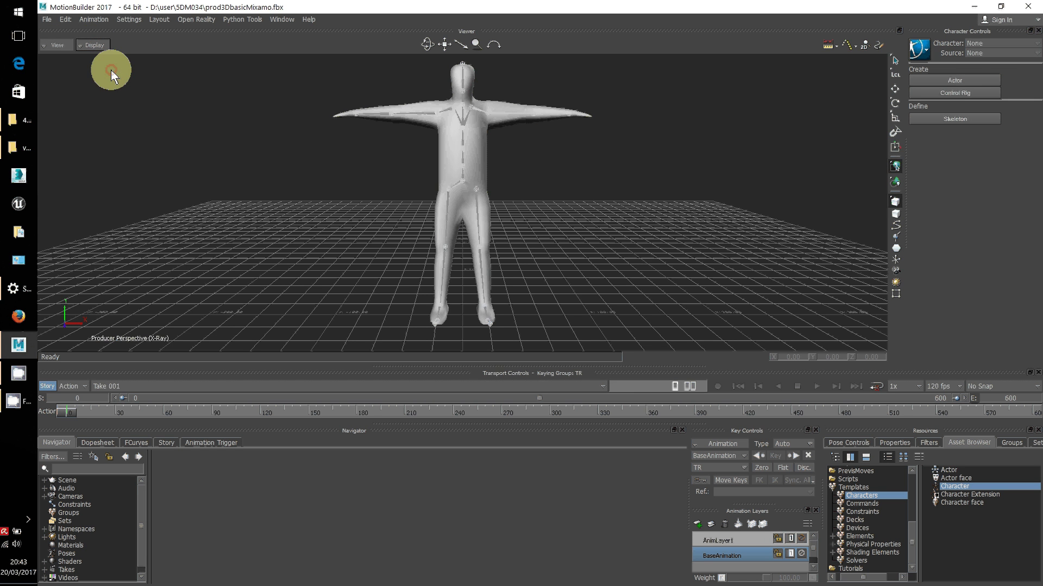
{"action": "left_click", "coordinate": [88, 44]}
{"action": "mouse_move", "coordinate": [146, 138]}
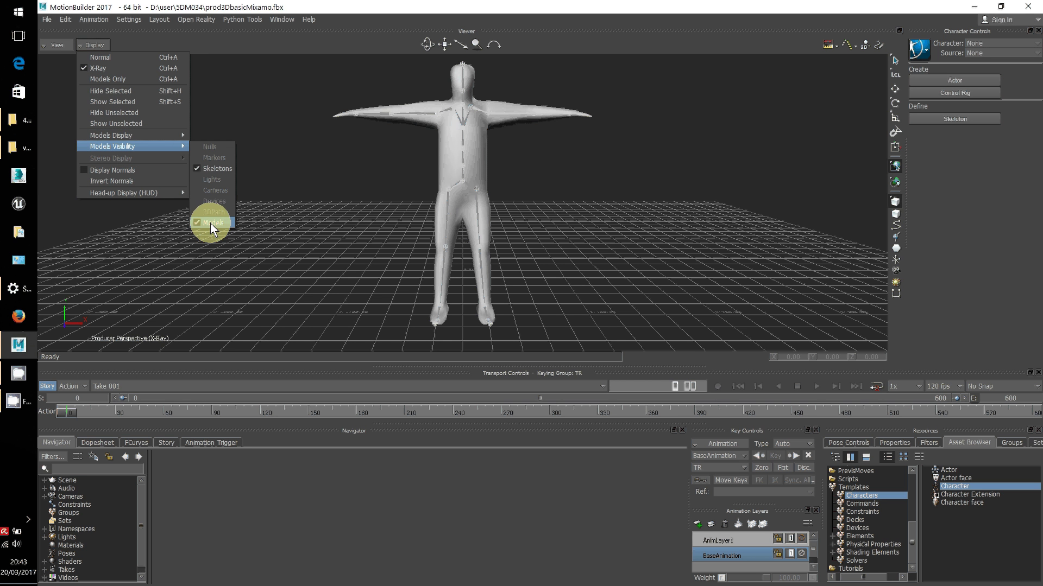
{"action": "left_click", "coordinate": [210, 222]}
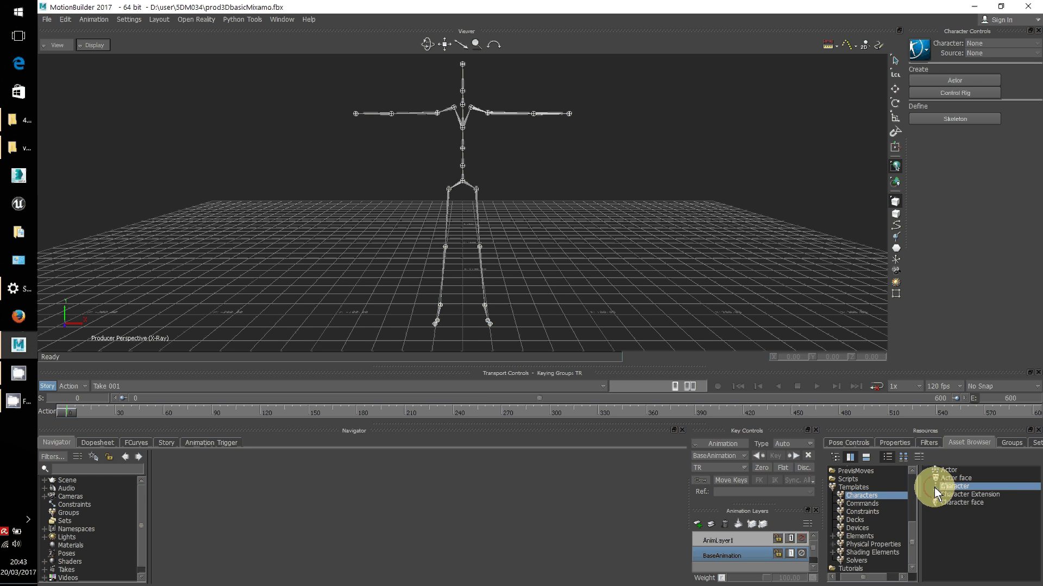
Drop the Character template on the skeleton's hips to create a Character with its Definition page.
{"action": "left_click_drag", "start_coordinate": [934, 487], "coordinate": [458, 183]}
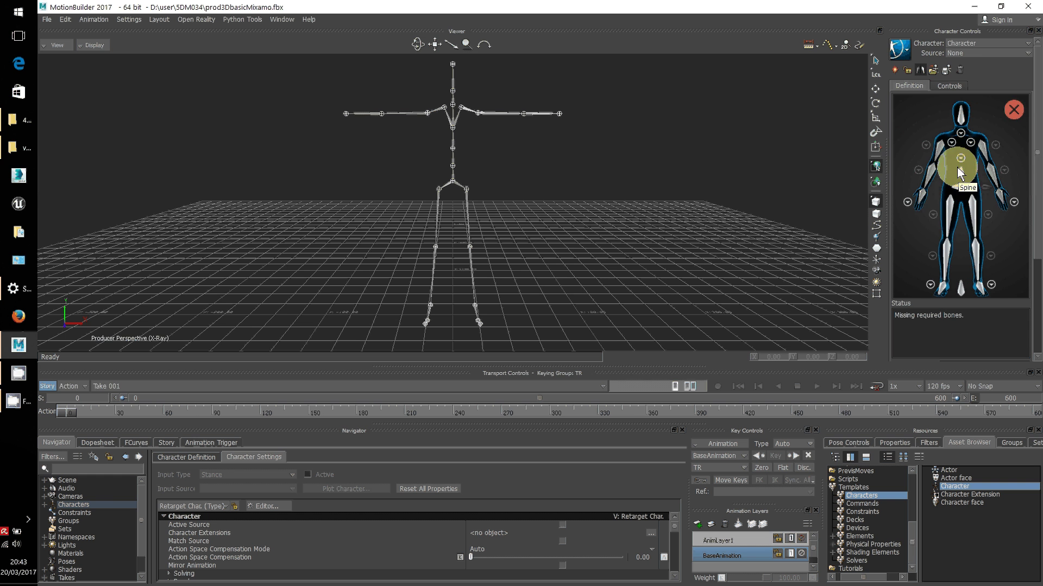
{"action": "mouse_move", "coordinate": [1012, 113]}
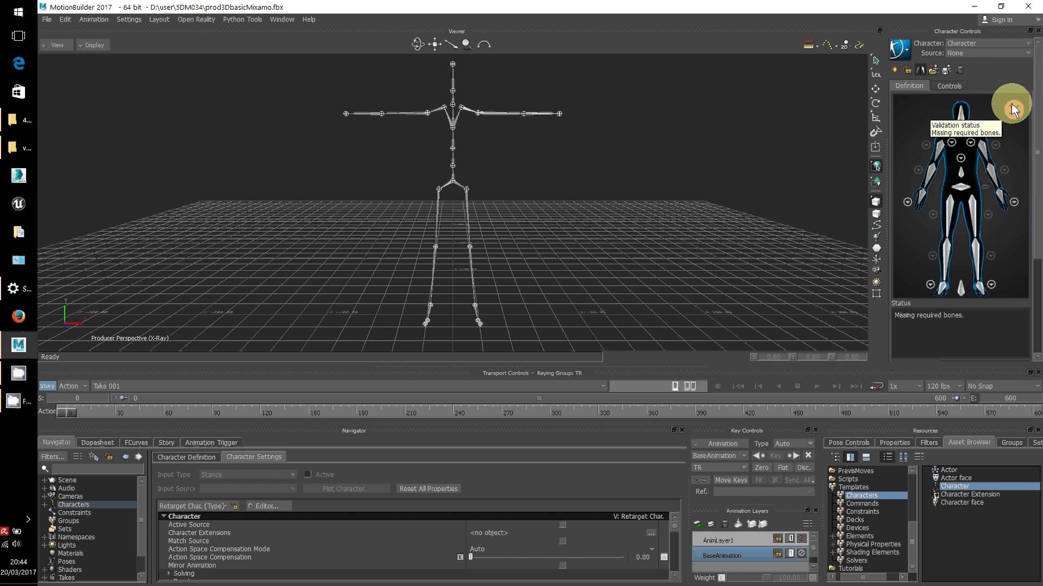
{"action": "left_click", "coordinate": [904, 70]}
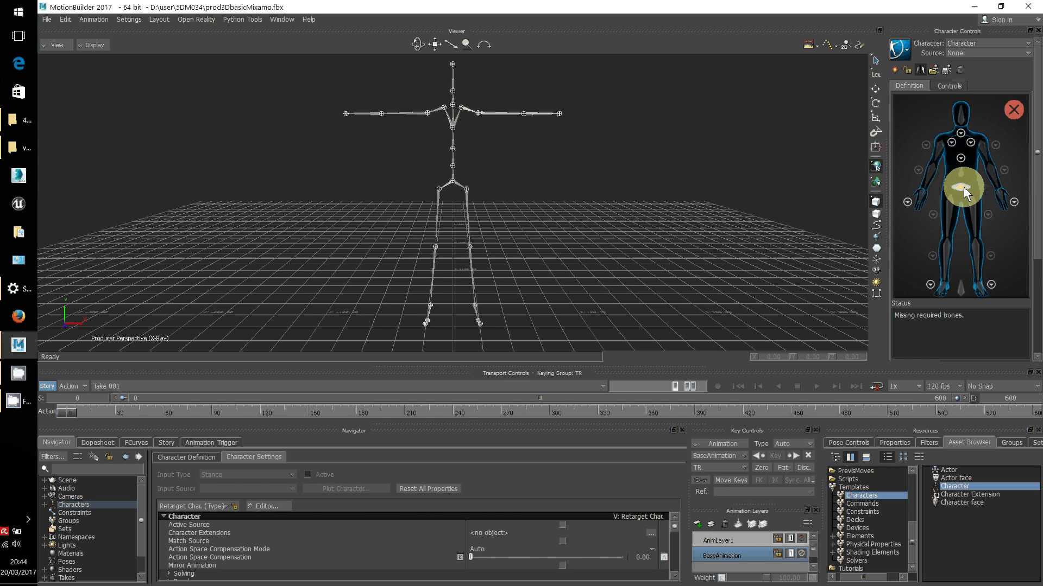
Map Hips, LeftUpLeg, LeftLeg and LeftFoot to their mixamorig bones with mirroring on.
{"action": "left_click", "coordinate": [453, 183]}
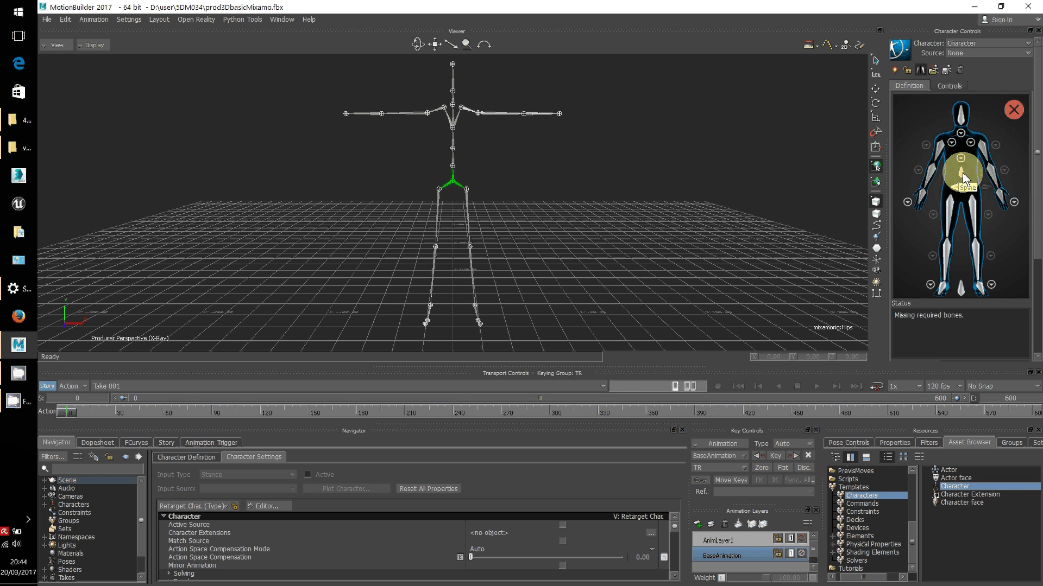
{"action": "left_click", "coordinate": [921, 74]}
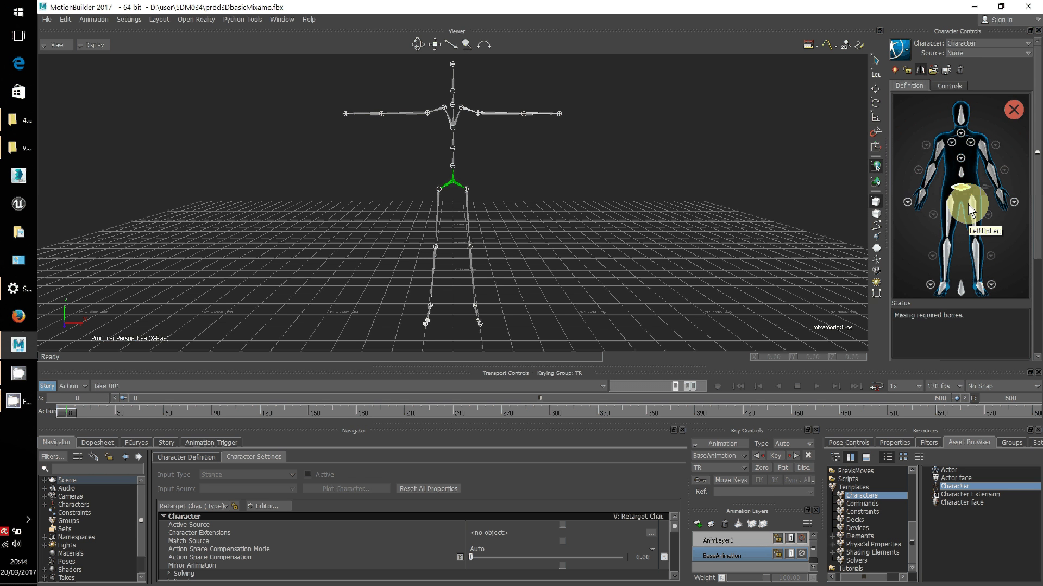
{"action": "left_click", "coordinate": [468, 201]}
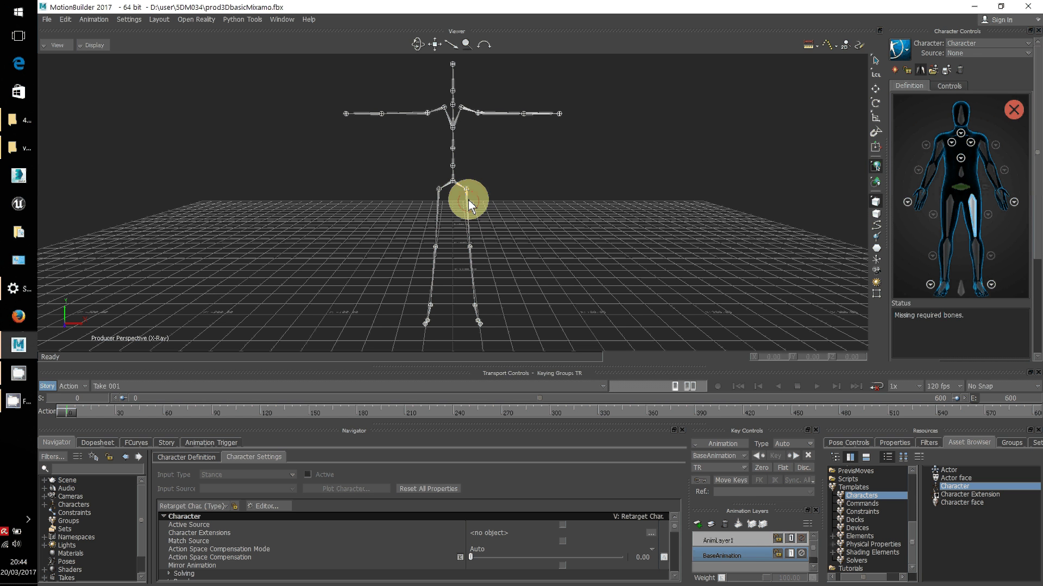
{"action": "left_click", "coordinate": [465, 197]}
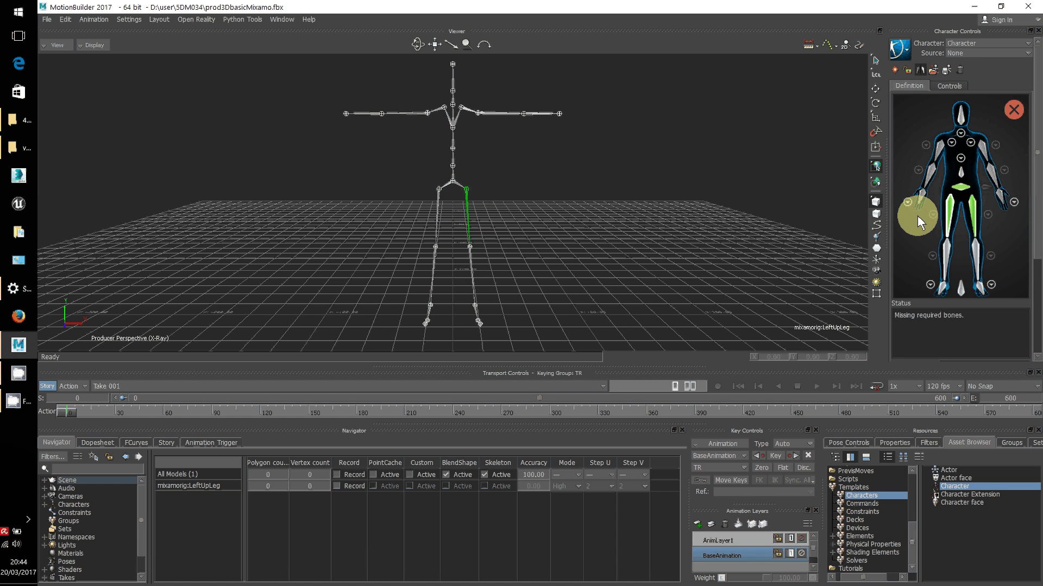
{"action": "left_click", "coordinate": [977, 247]}
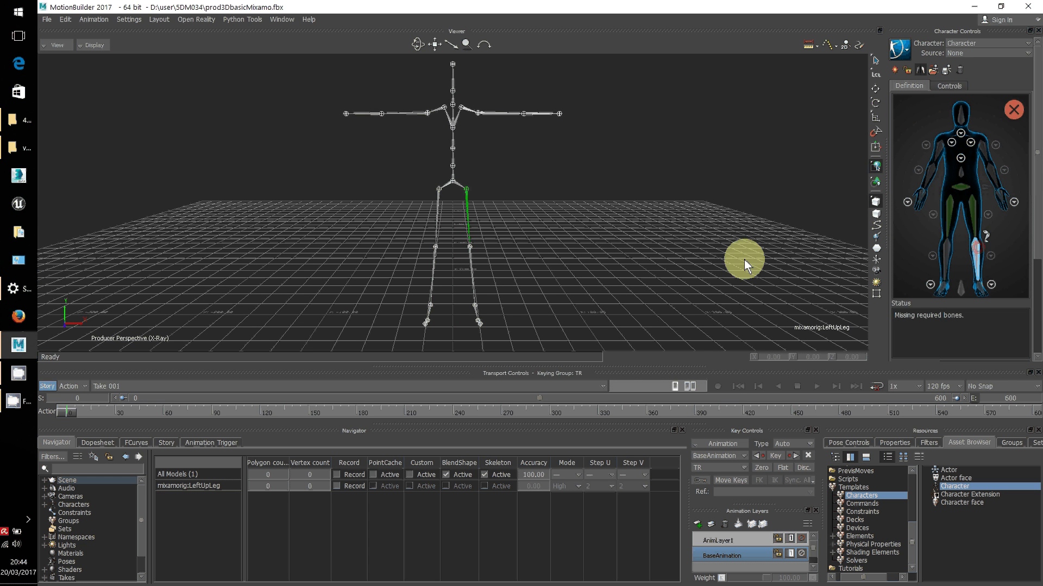
{"action": "left_click", "coordinate": [469, 256]}
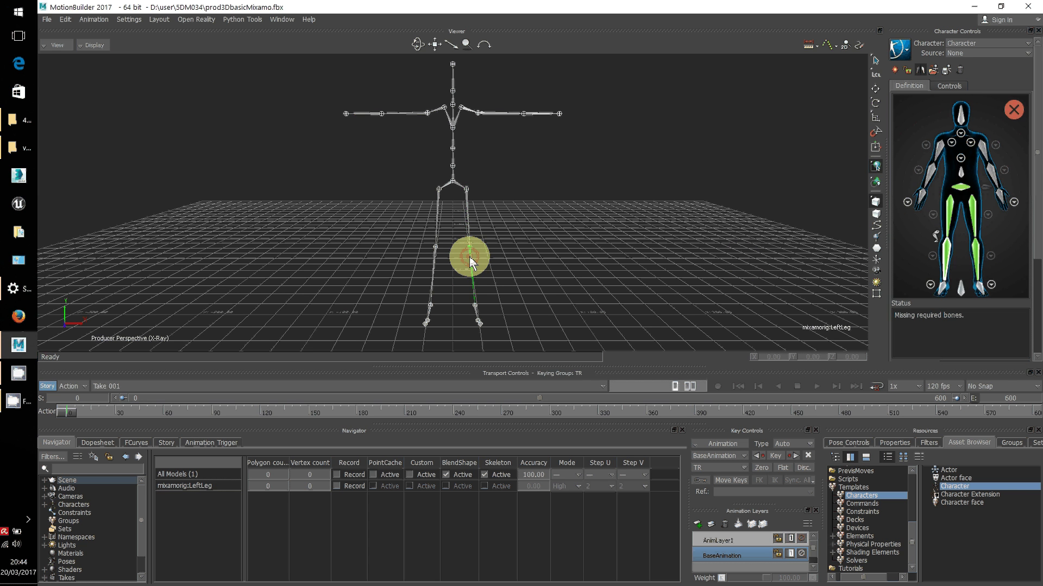
{"action": "left_click", "coordinate": [983, 286]}
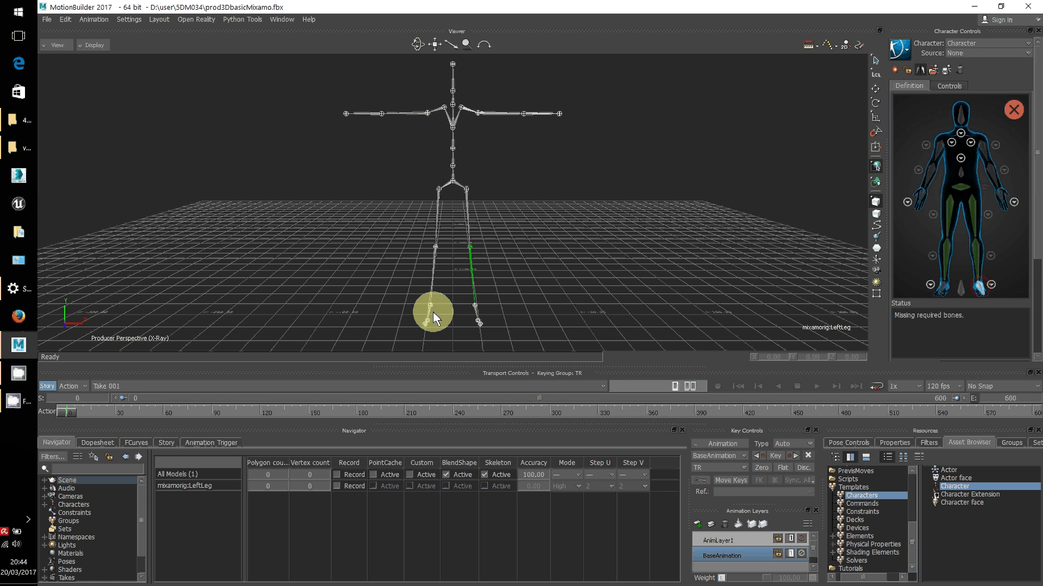
{"action": "left_click", "coordinate": [475, 310]}
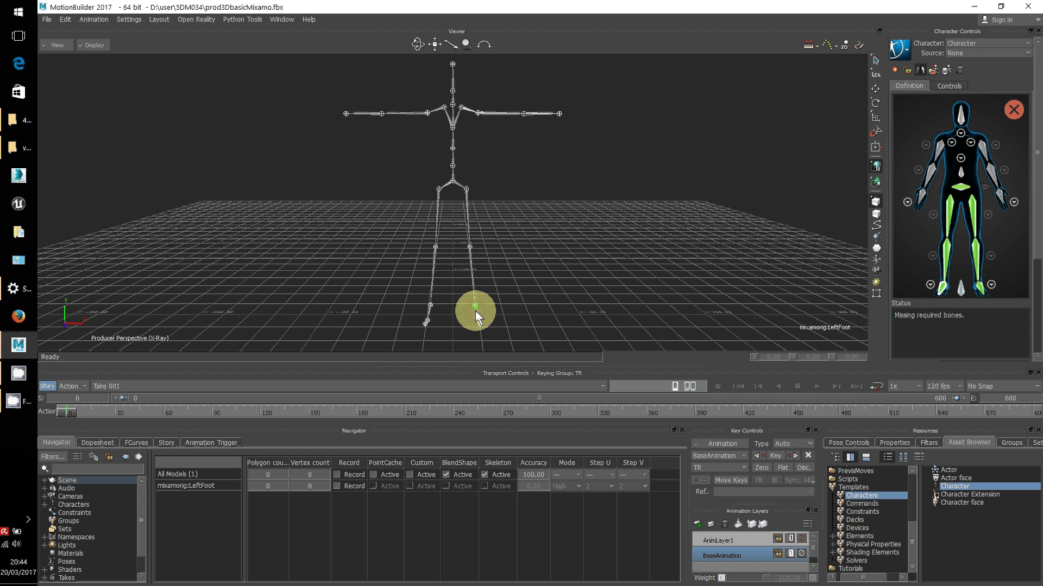
Map the LeftArm, LeftForeArm and LeftHand slots to their mixamorig arm joints.
{"action": "left_click", "coordinate": [983, 151]}
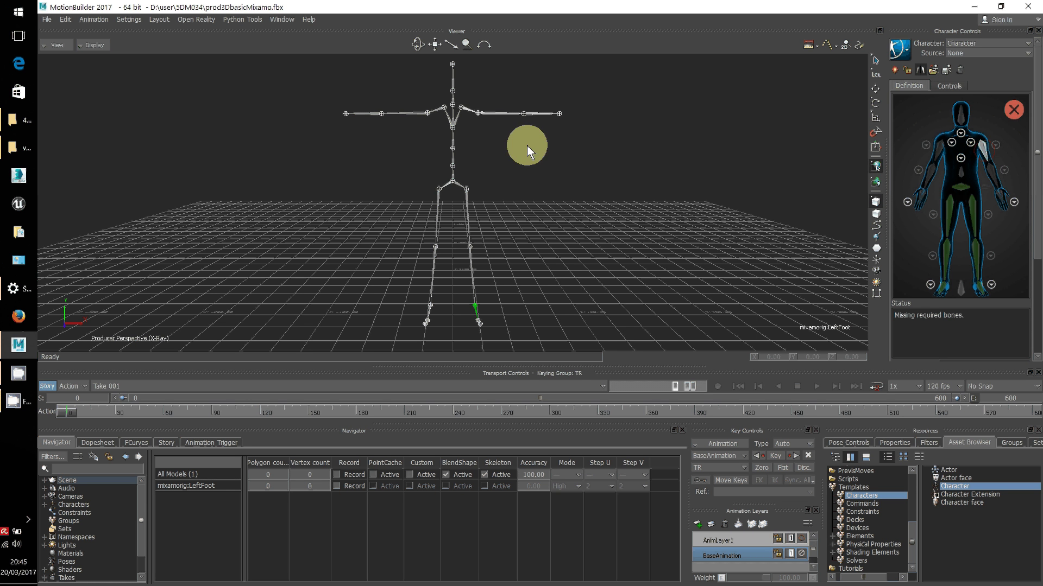
{"action": "left_click", "coordinate": [490, 113]}
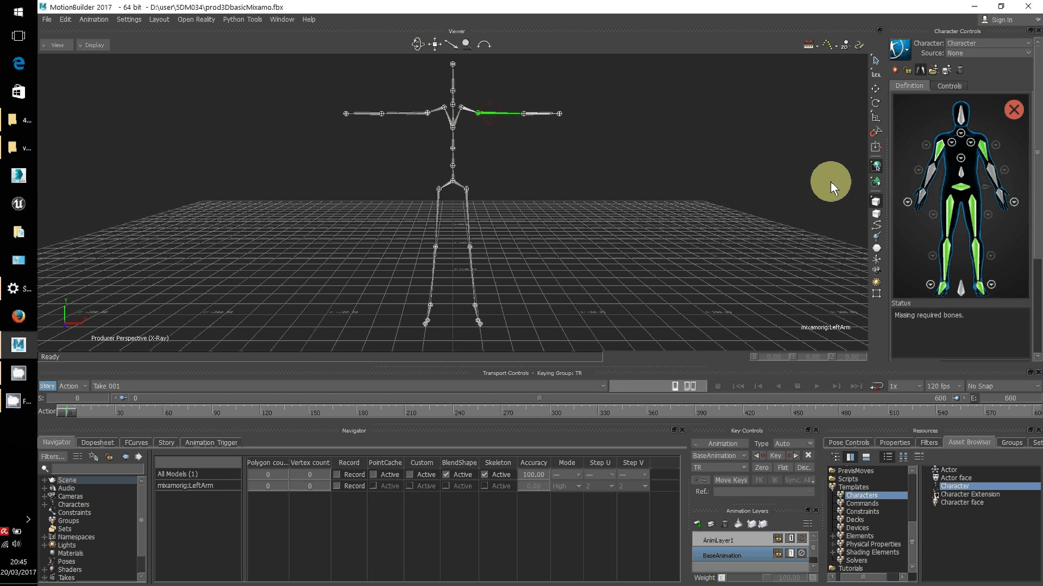
{"action": "left_click", "coordinate": [994, 177]}
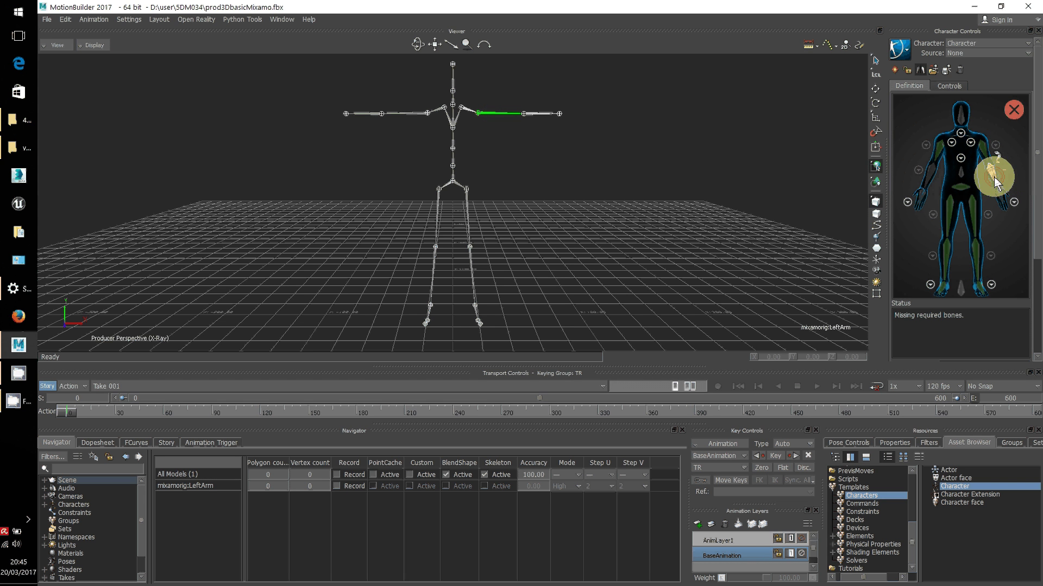
{"action": "left_click", "coordinate": [532, 112]}
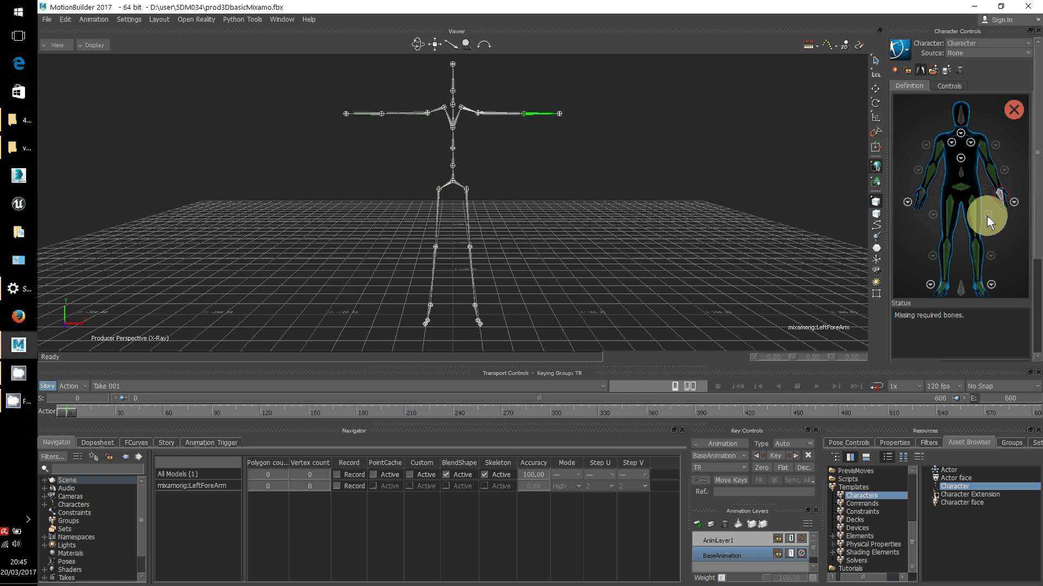
{"action": "left_click", "coordinate": [559, 113]}
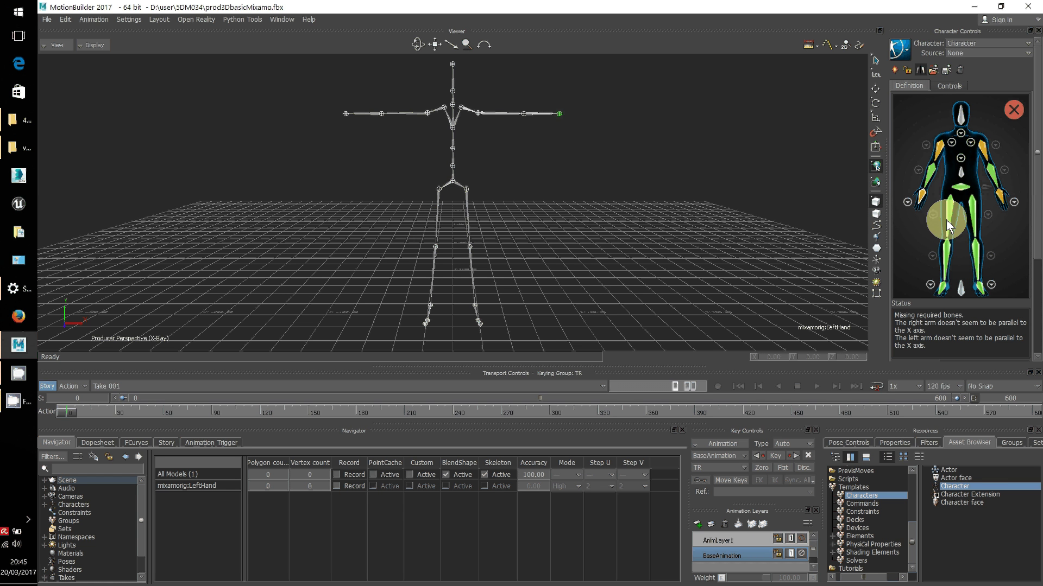
{"action": "left_click_drag", "start_coordinate": [947, 226], "coordinate": [474, 203]}
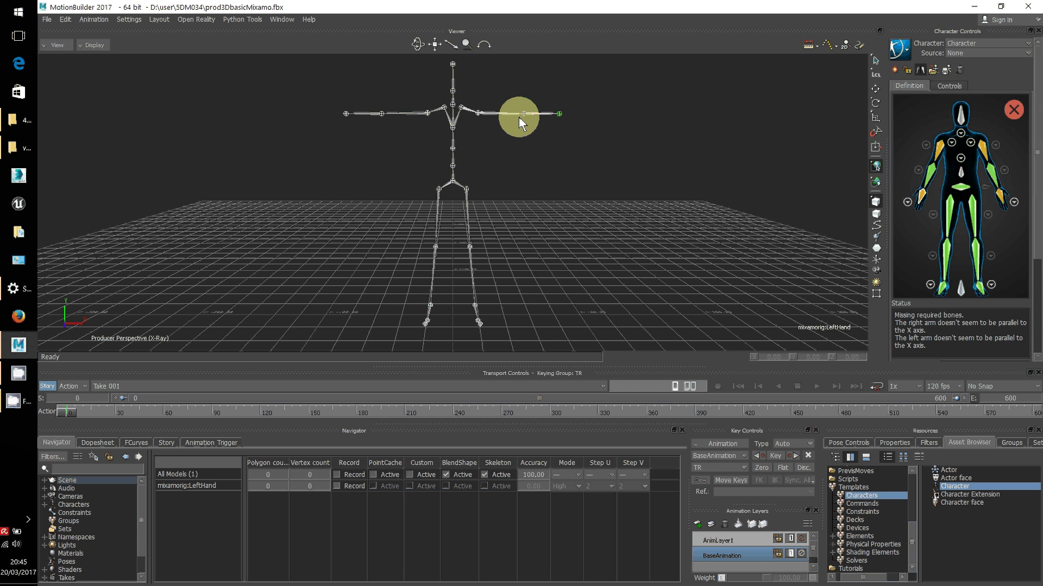
Assign the Spine, Spine1 and Spine2 slots to their mixamorig spine bones.
{"action": "left_click", "coordinate": [959, 174]}
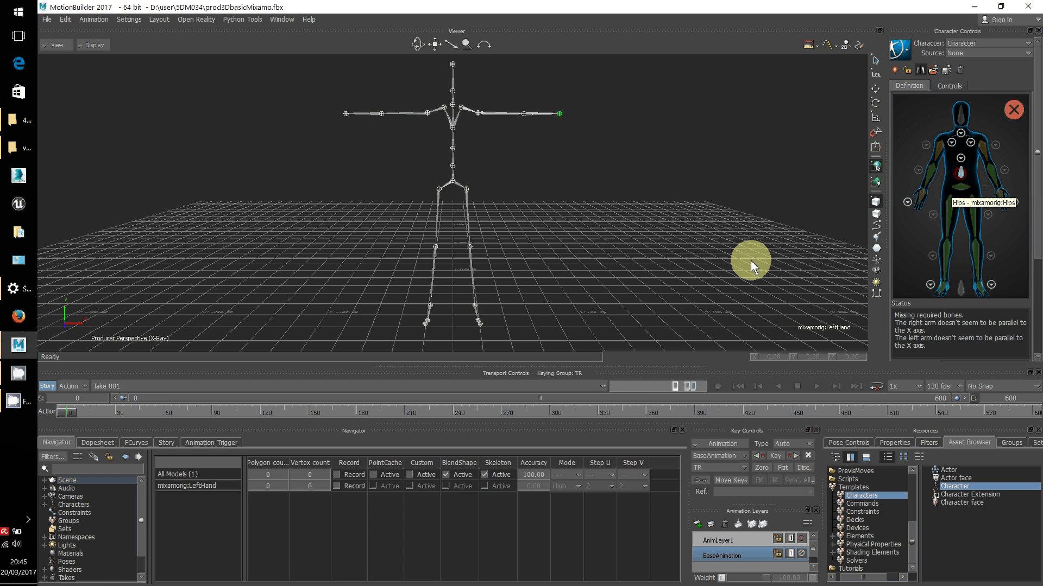
{"action": "left_click", "coordinate": [453, 158]}
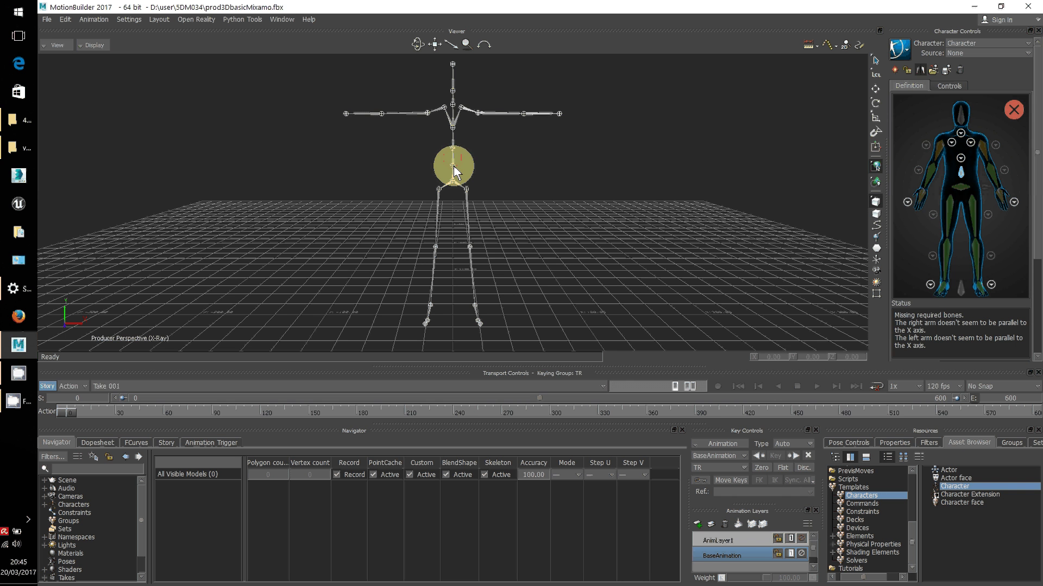
{"action": "left_click", "coordinate": [452, 163]}
{"action": "left_click", "coordinate": [959, 174]}
{"action": "left_click", "coordinate": [960, 157]}
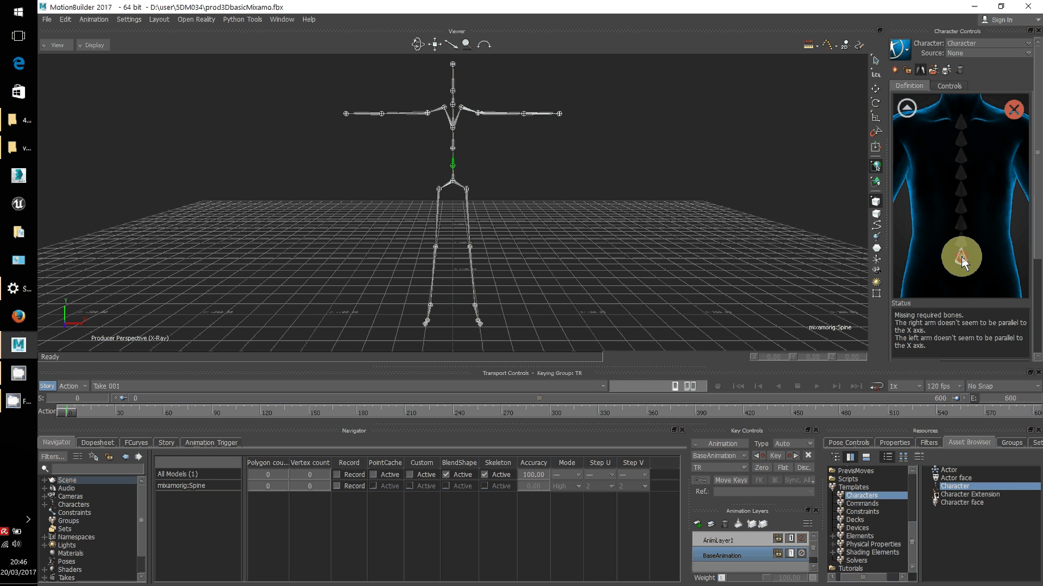
{"action": "left_click", "coordinate": [549, 169]}
{"action": "left_click", "coordinate": [452, 140]}
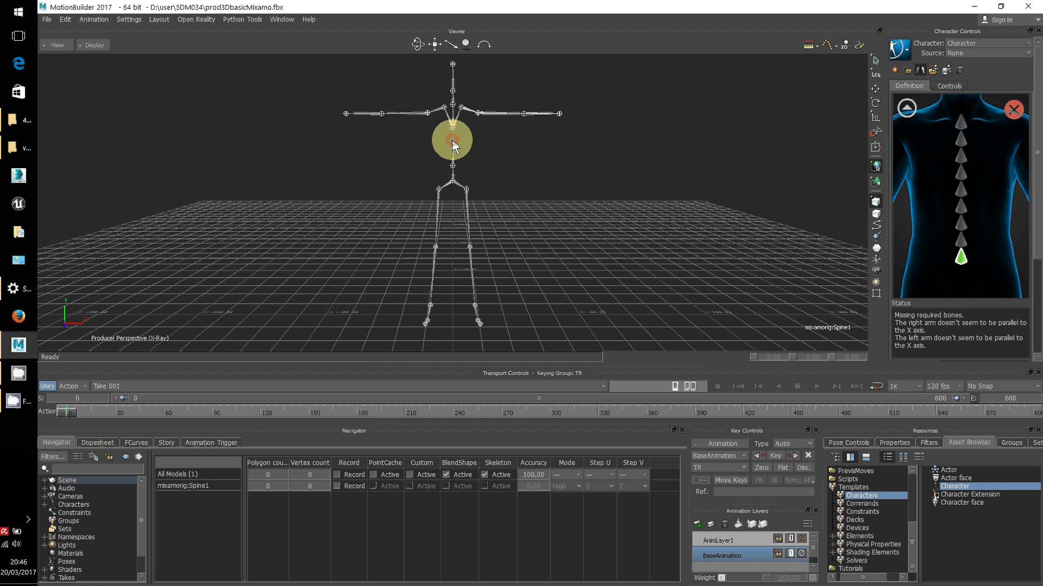
{"action": "left_click", "coordinate": [917, 232]}
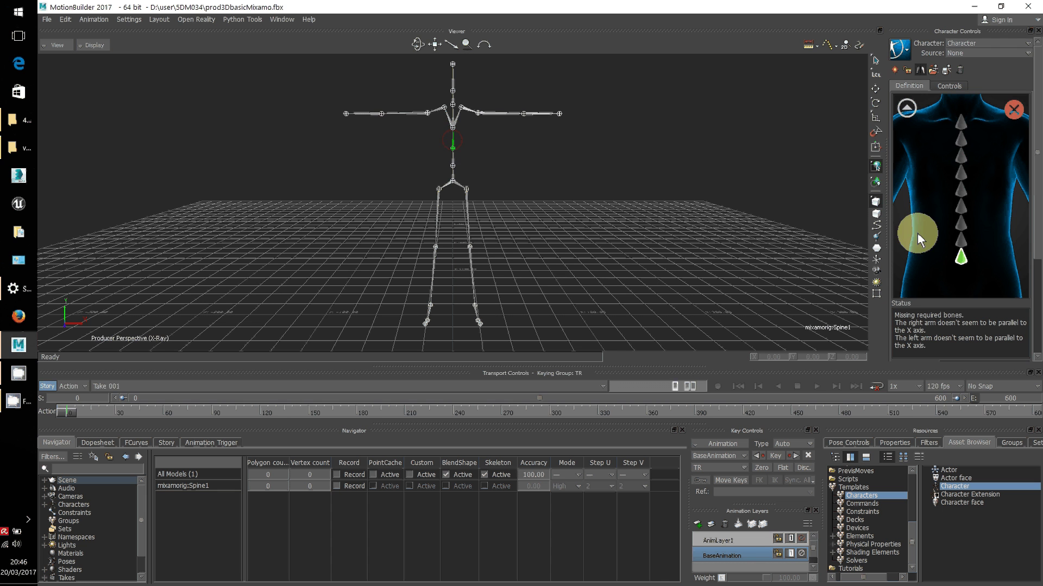
{"action": "left_click", "coordinate": [966, 241]}
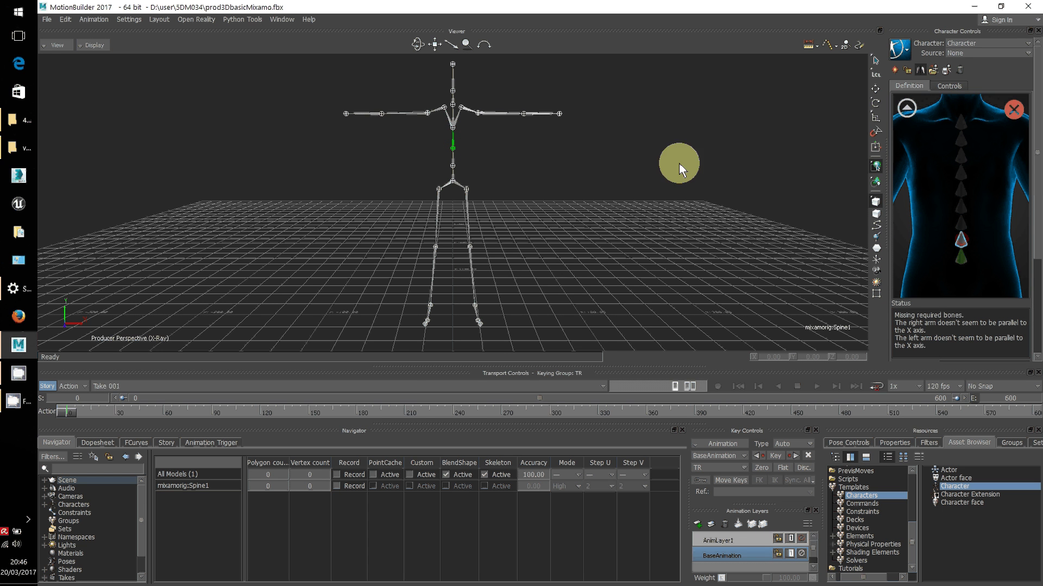
{"action": "left_click", "coordinate": [454, 125]}
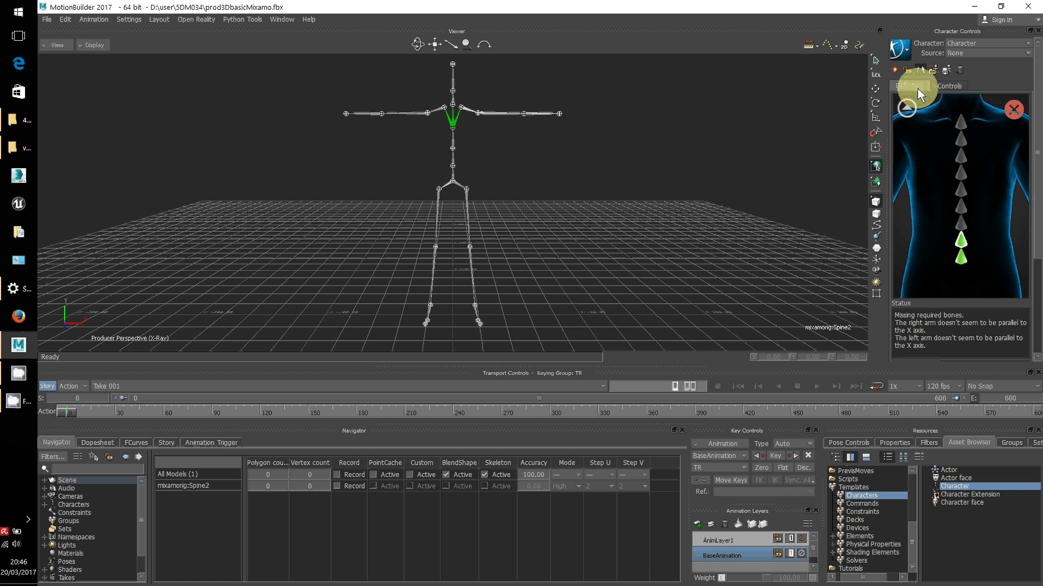
{"action": "left_click", "coordinate": [908, 109]}
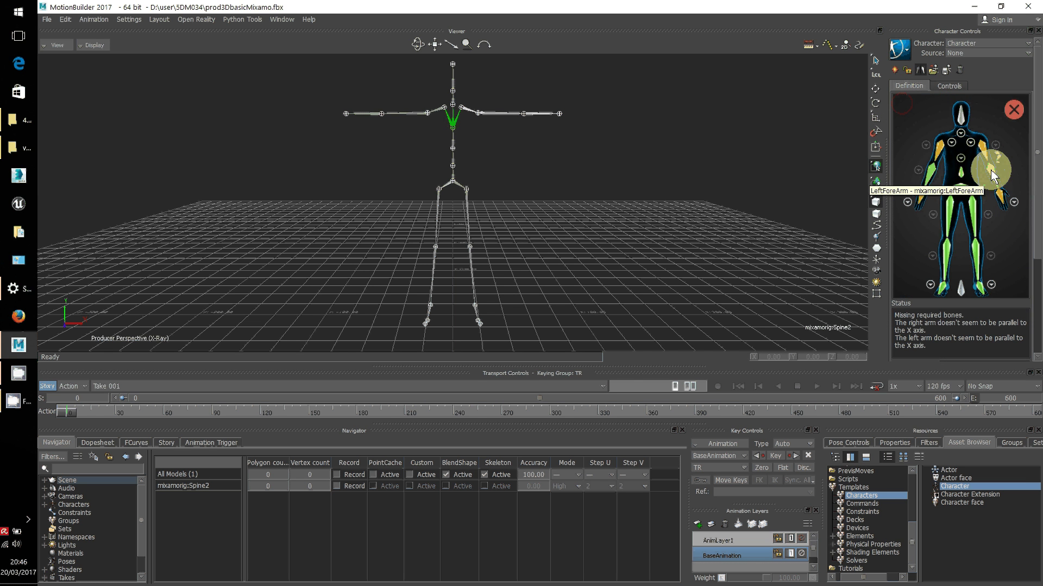
Map the LeftShoulder slot to the skeleton's left shoulder joint.
{"action": "left_click", "coordinate": [971, 144]}
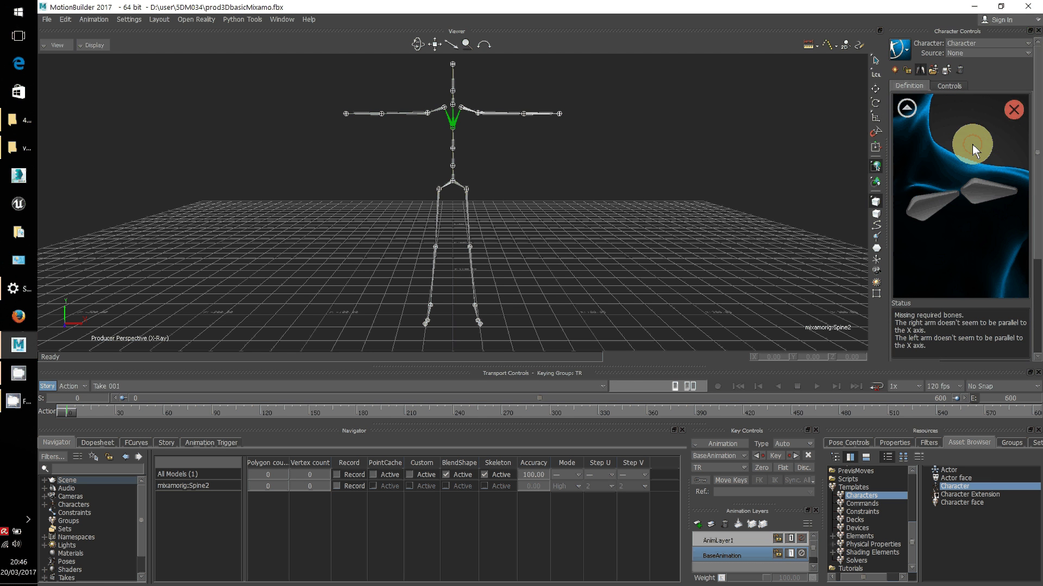
{"action": "left_click", "coordinate": [924, 203]}
{"action": "left_click", "coordinate": [468, 106]}
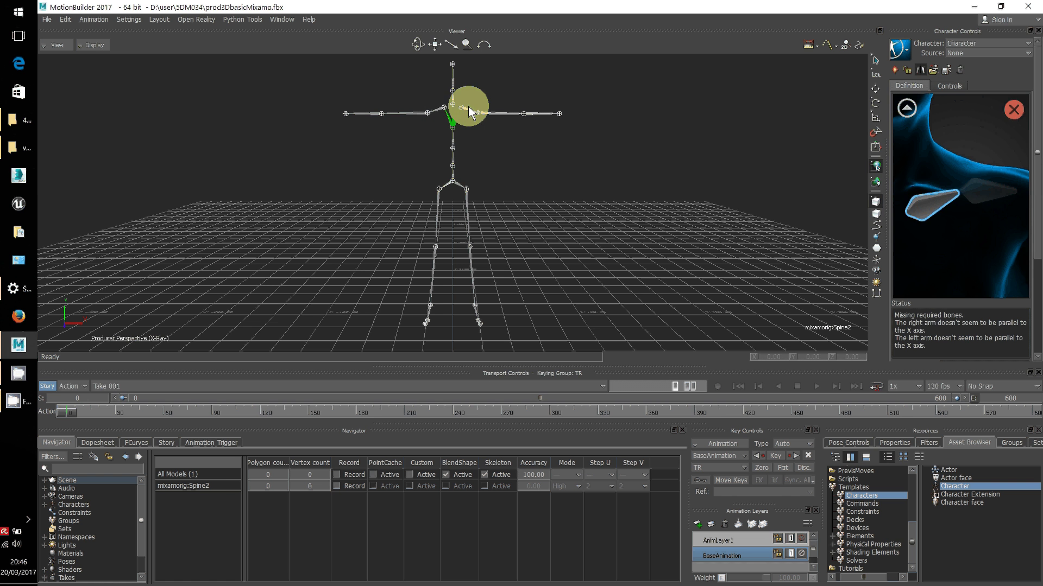
{"action": "left_click", "coordinate": [468, 109]}
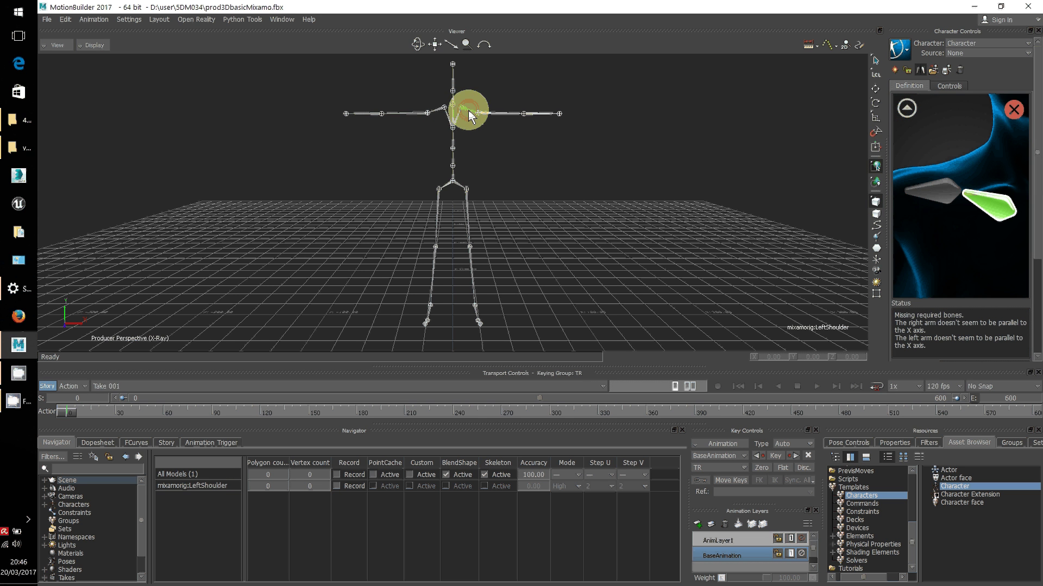
{"action": "left_click", "coordinate": [908, 110]}
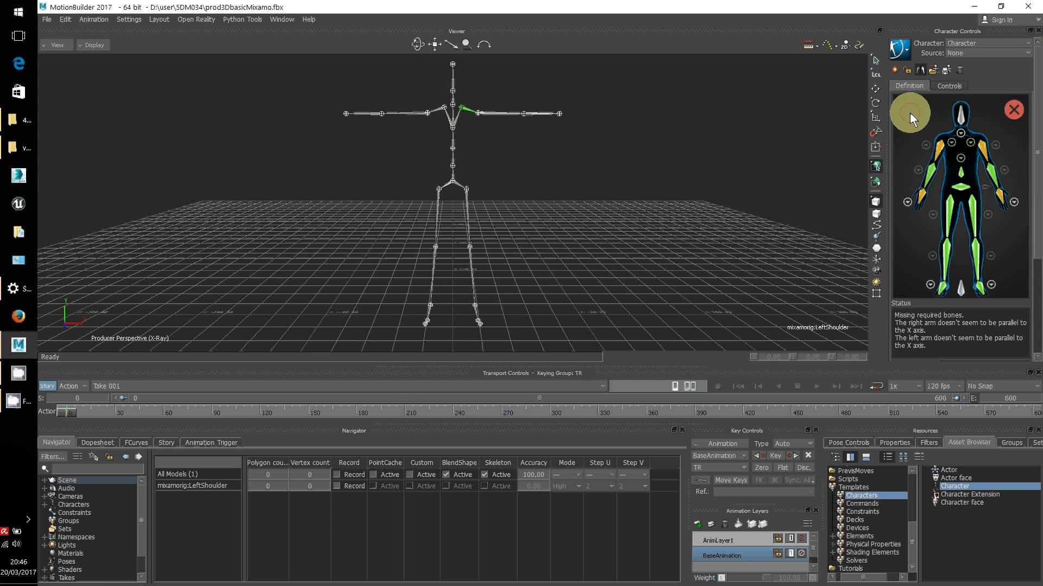
Map the Neck and Head slots to mixamorig:Neck and mixamorig:Head.
{"action": "left_click", "coordinate": [961, 132]}
{"action": "left_click", "coordinate": [960, 272]}
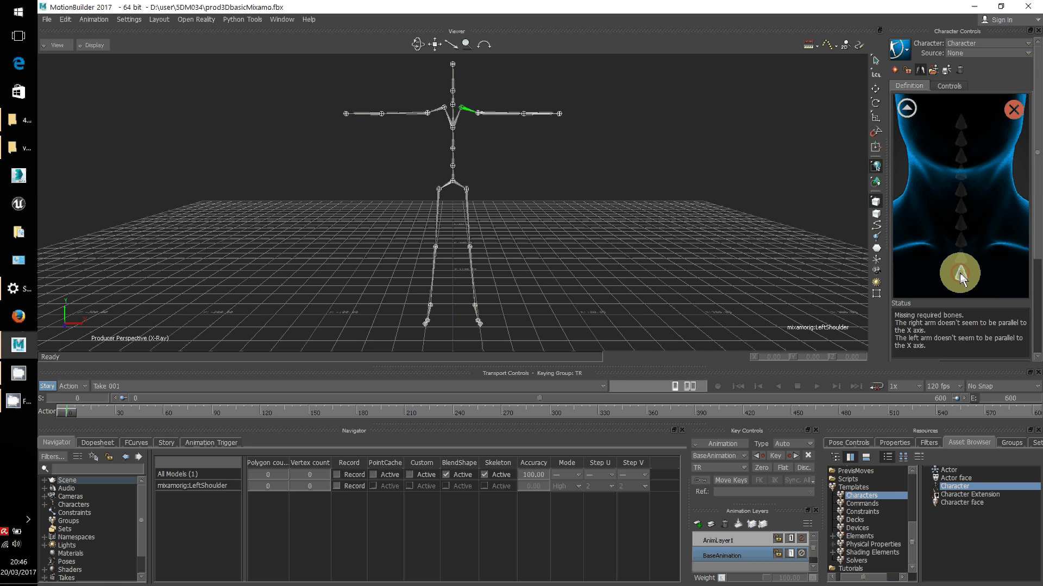
{"action": "left_click", "coordinate": [454, 108]}
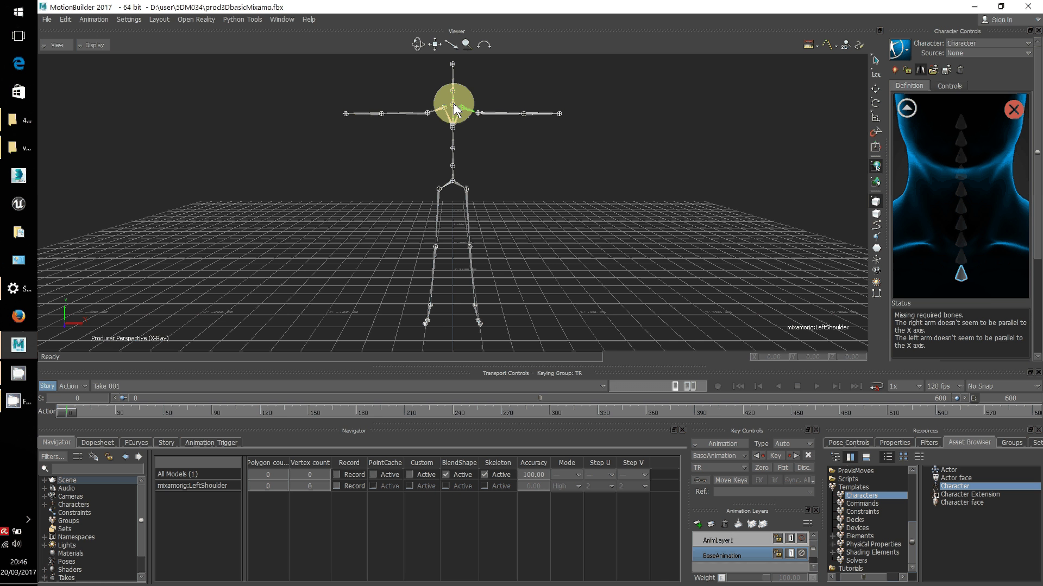
{"action": "left_click", "coordinate": [454, 105]}
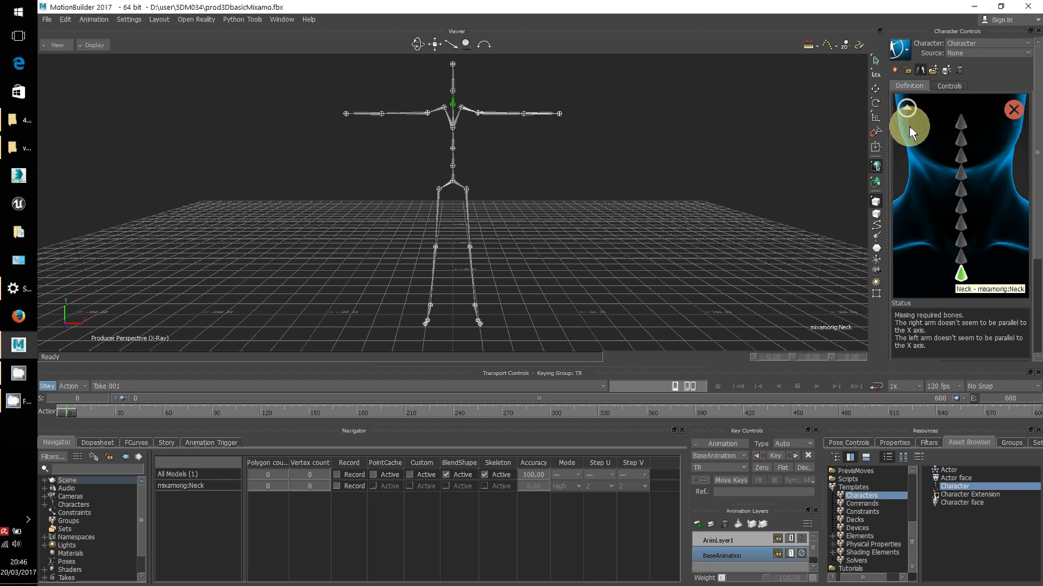
{"action": "left_click", "coordinate": [907, 107]}
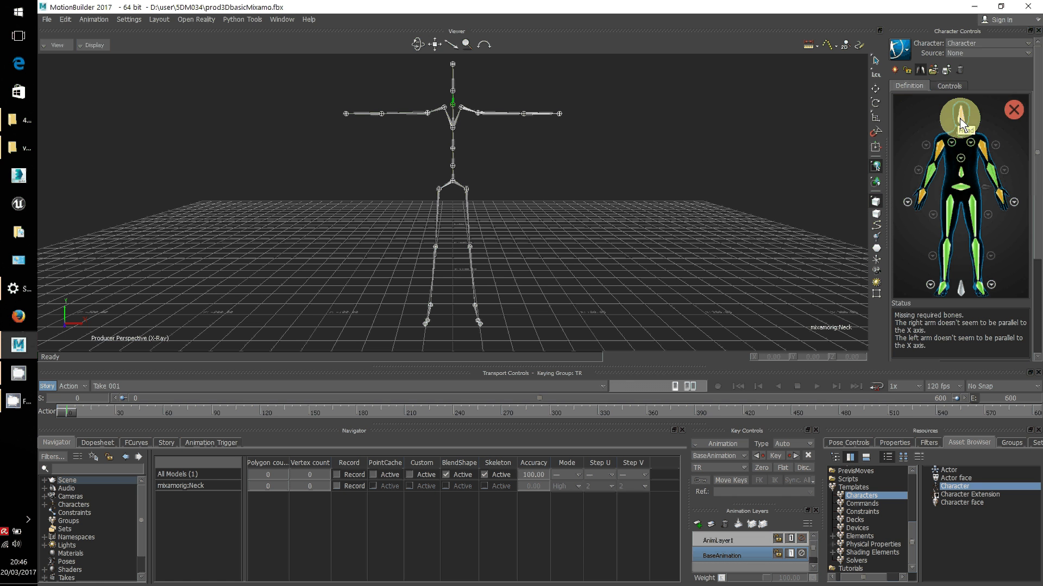
{"action": "left_click", "coordinate": [959, 118]}
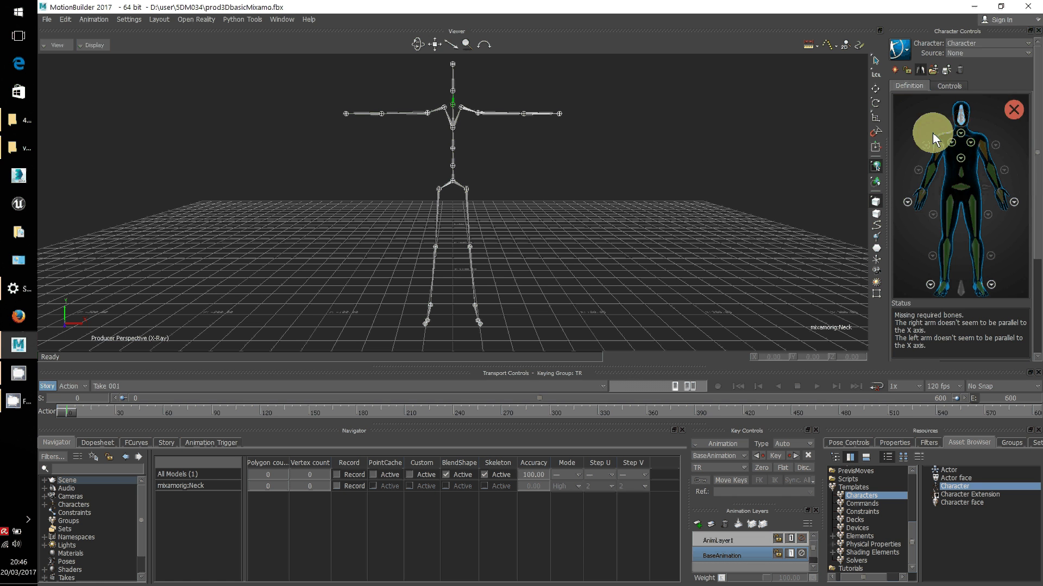
{"action": "left_click", "coordinate": [453, 83]}
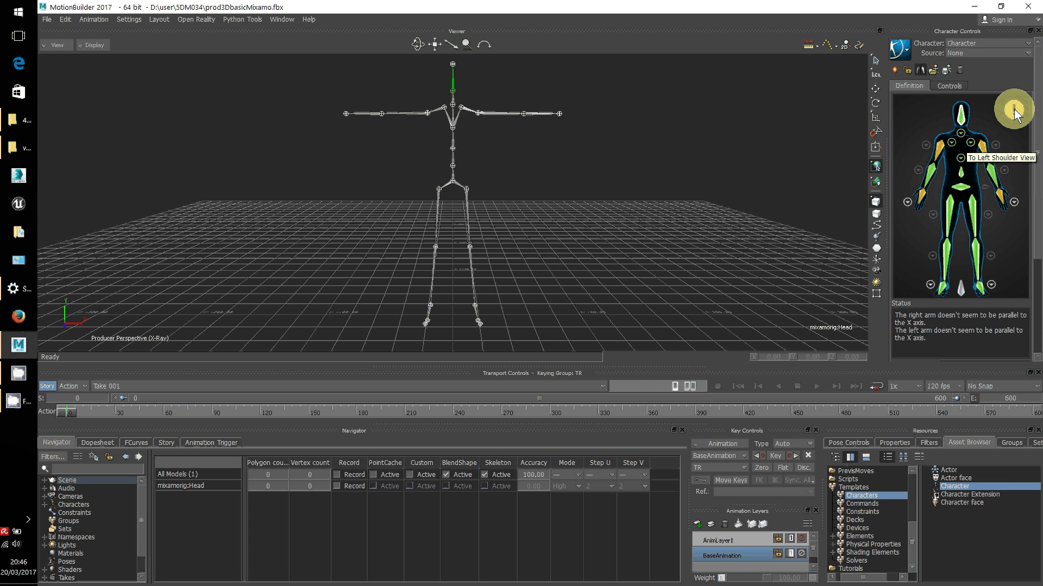
Split the viewer into Two Panes with a Producer Front orthographic pane beside the perspective.
{"action": "mouse_move", "coordinate": [1017, 109]}
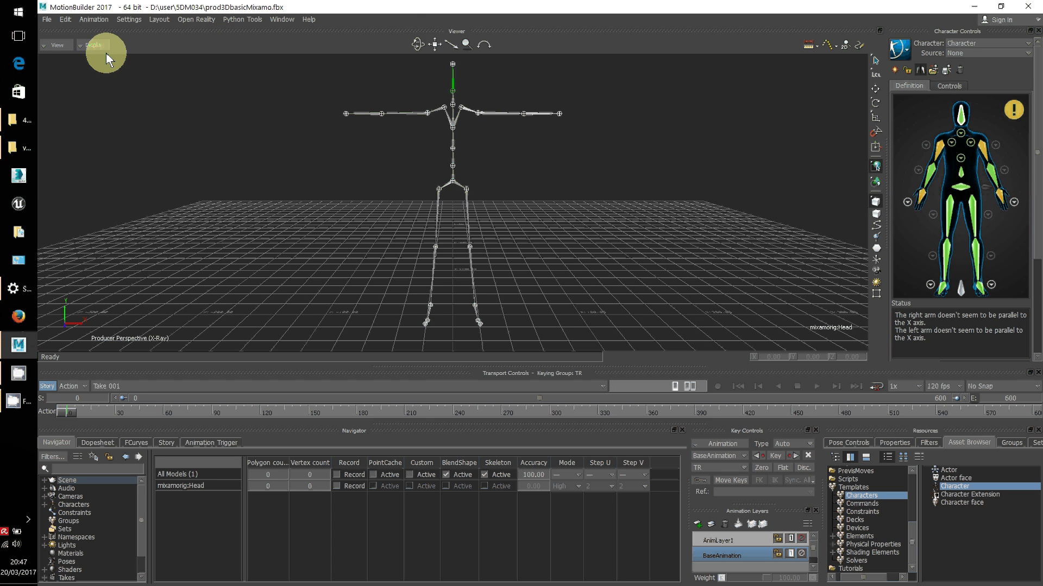
{"action": "left_click", "coordinate": [160, 20]}
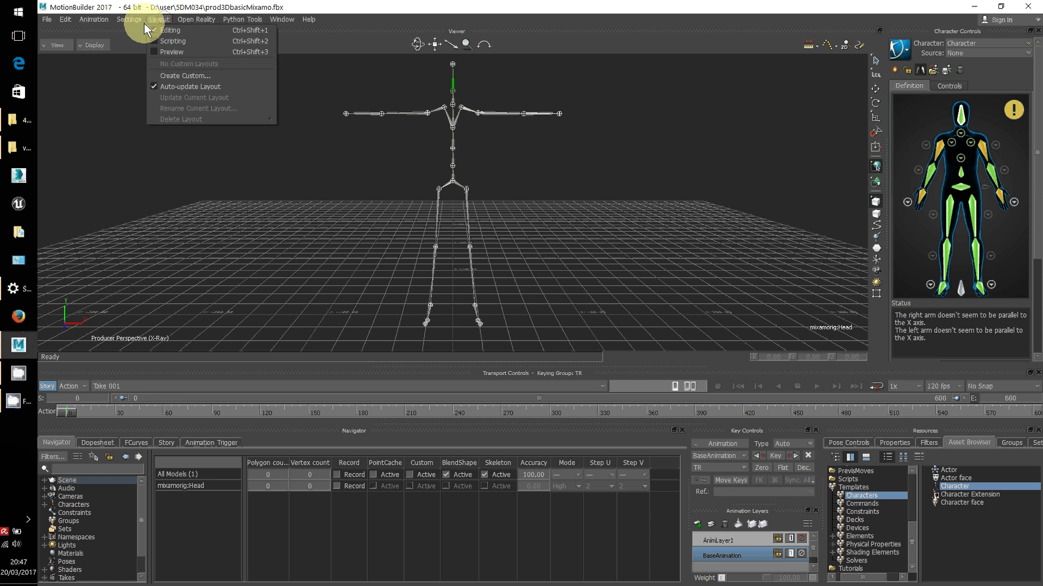
{"action": "left_click", "coordinate": [69, 48]}
{"action": "mouse_move", "coordinate": [108, 58]}
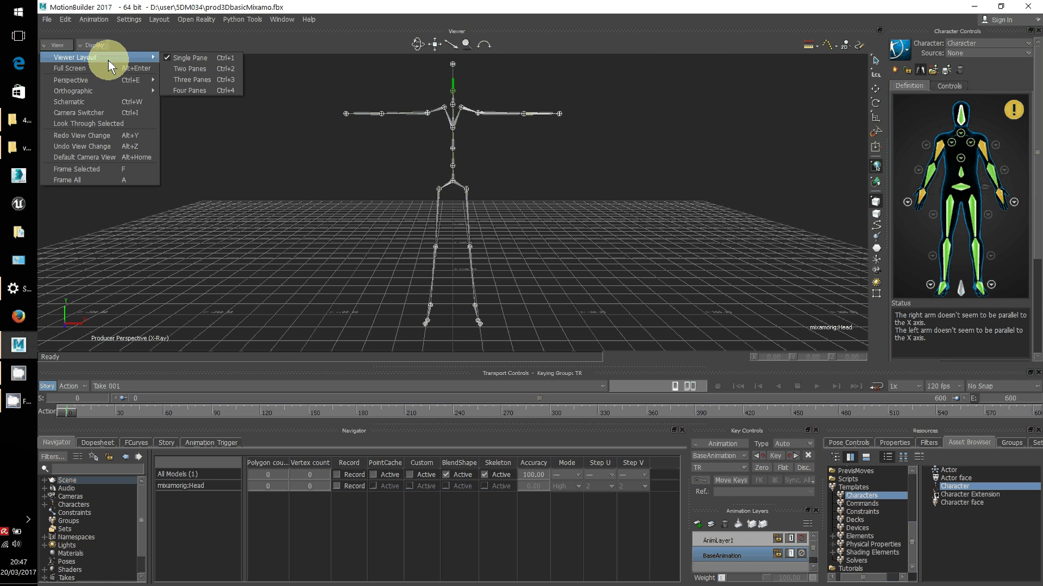
{"action": "left_click", "coordinate": [179, 70]}
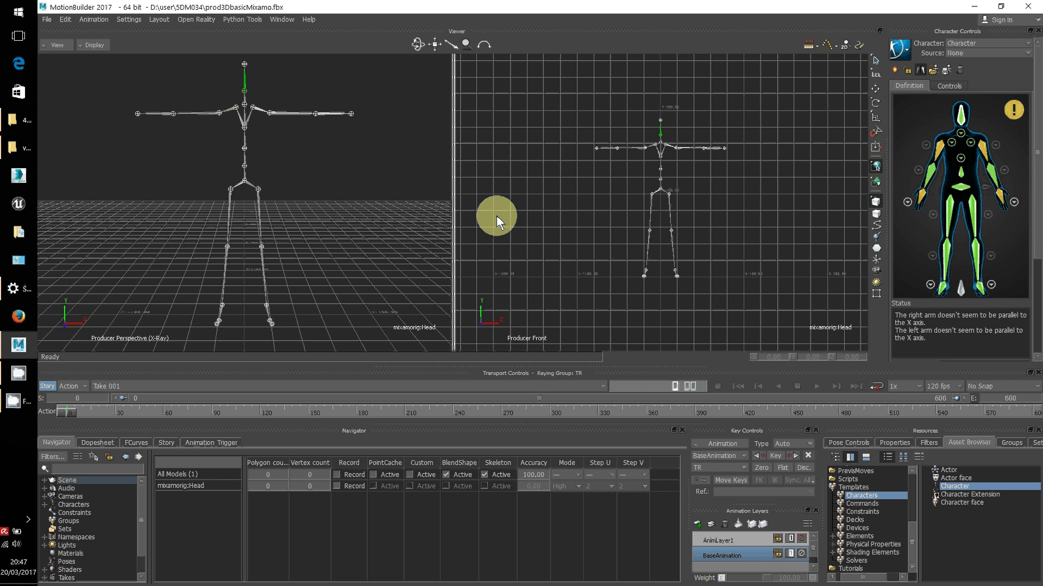
{"action": "left_click", "coordinate": [55, 47]}
{"action": "mouse_move", "coordinate": [108, 91]}
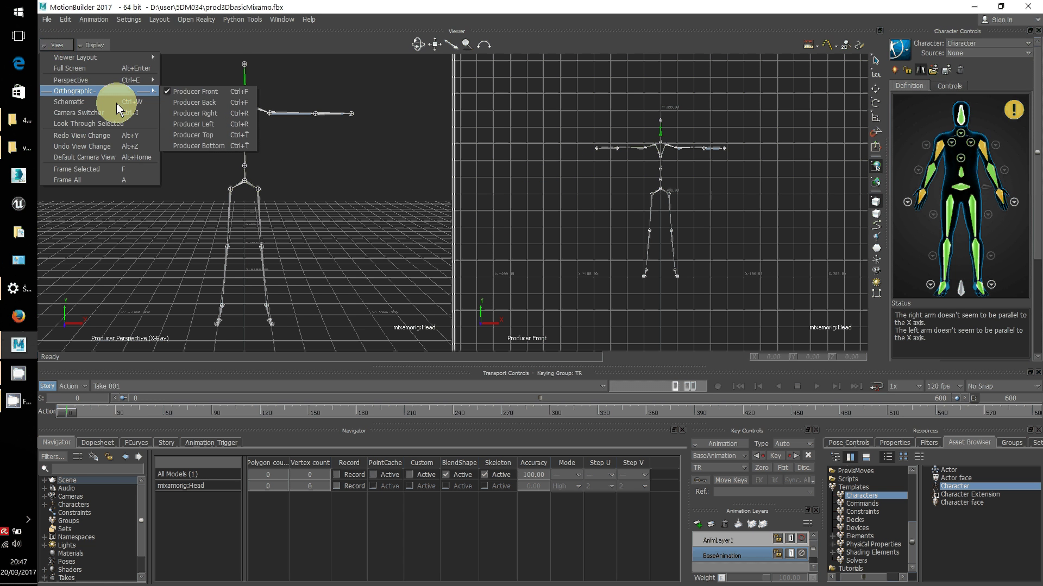
Switch the right pane to Producer Top, frame the skeleton's arms and select LeftForeArm.
{"action": "left_click", "coordinate": [184, 137]}
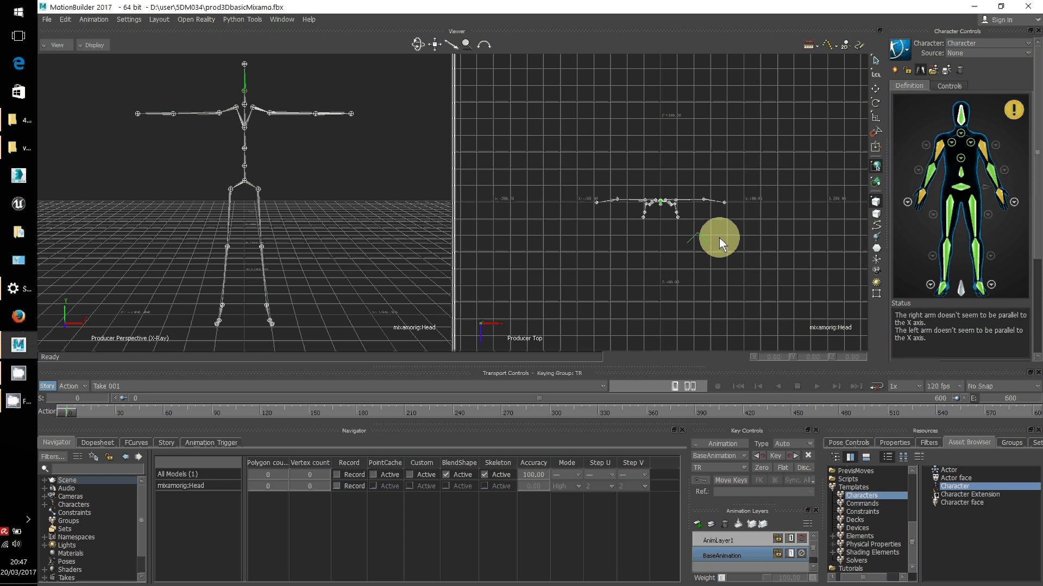
{"action": "left_click_drag", "start_coordinate": [697, 240], "coordinate": [477, 138]}
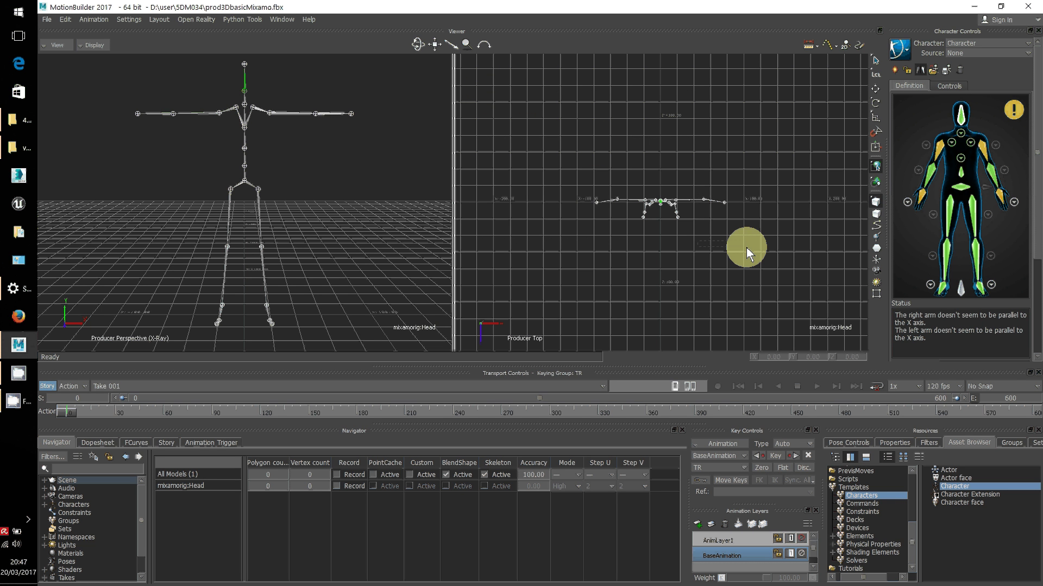
{"action": "left_click_drag", "start_coordinate": [744, 224], "coordinate": [731, 106], "text": "ctrl"}
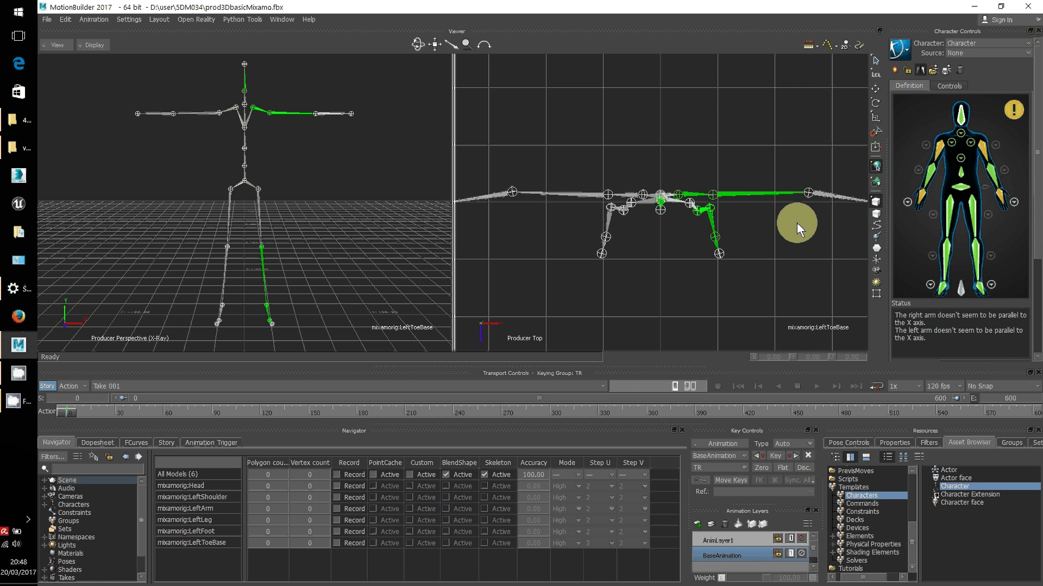
{"action": "left_click", "coordinate": [827, 194]}
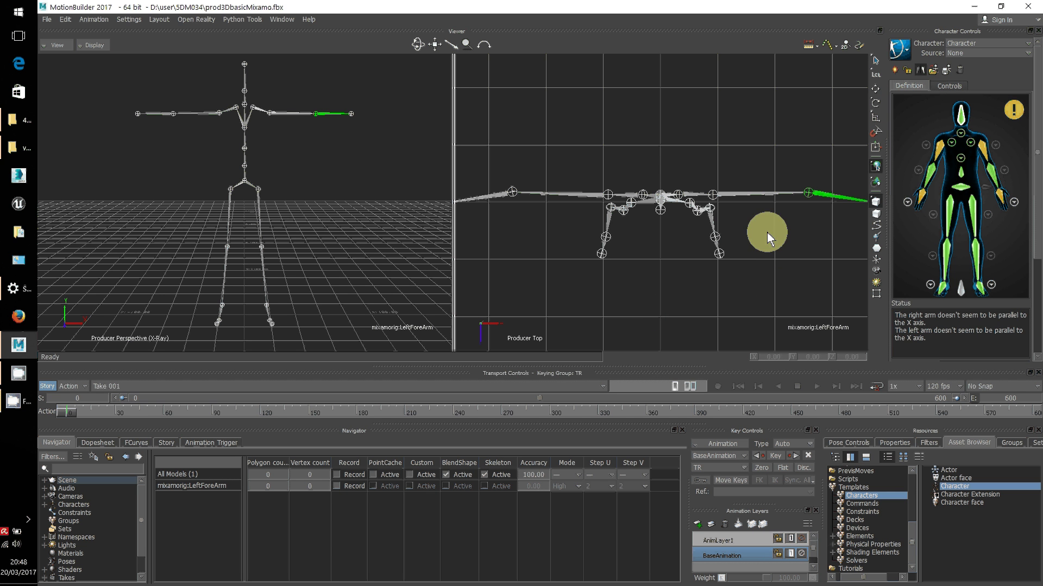
{"action": "mouse_move", "coordinate": [774, 266]}
{"action": "left_mouse_down", "text": "ctrl"}
{"action": "mouse_move", "coordinate": [761, 262]}
{"action": "mouse_move", "coordinate": [779, 269]}
{"action": "left_mouse_up", "text": "ctrl"}
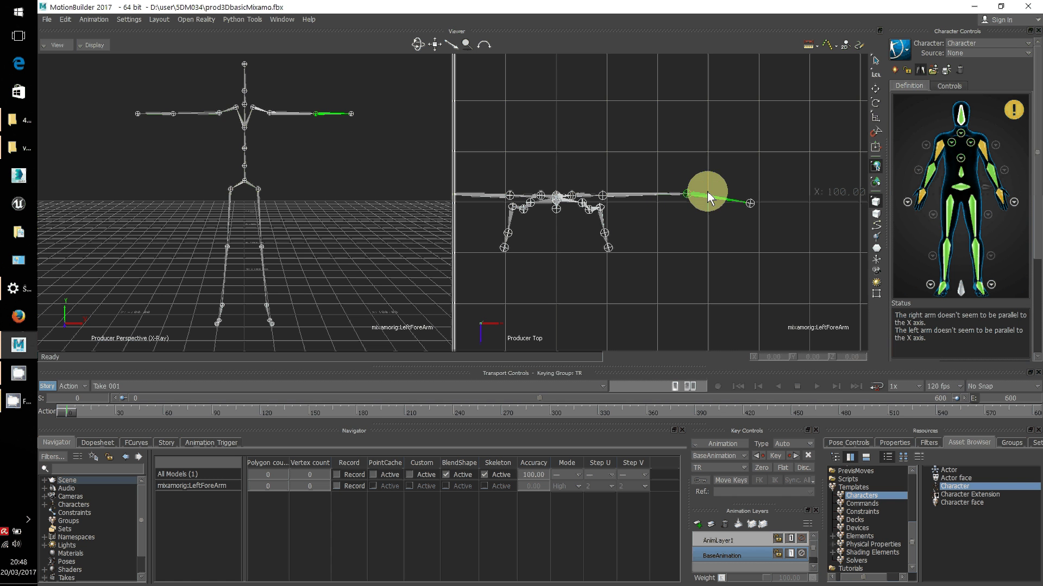
Try rotating mixamorig:LeftForeArm in the top view, undoing the misaligned attempts.
{"action": "left_click", "coordinate": [876, 104]}
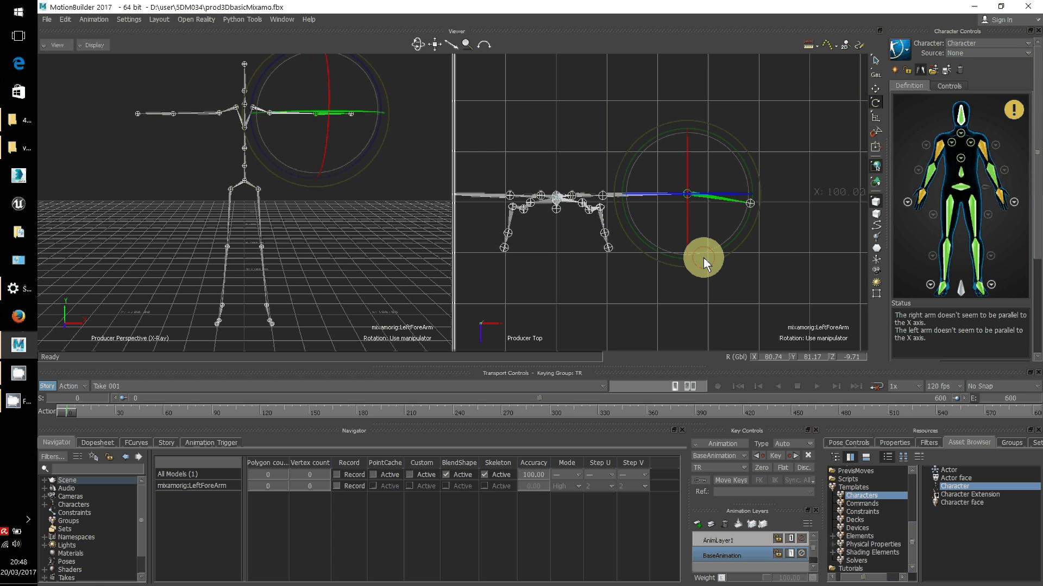
{"action": "left_click_drag", "start_coordinate": [703, 258], "coordinate": [695, 260]}
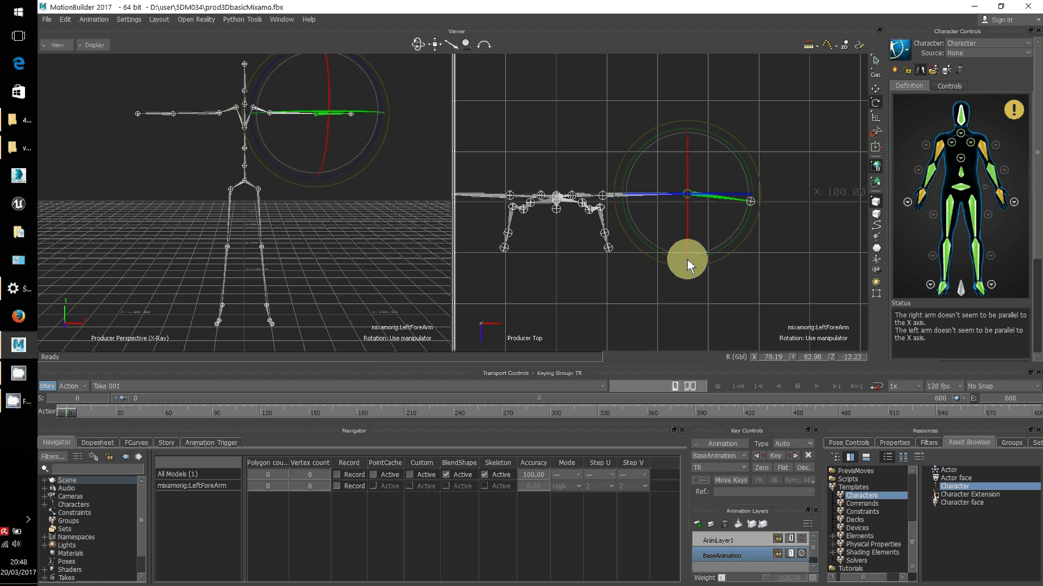
{"action": "mouse_move", "coordinate": [695, 259]}
{"action": "left_mouse_down"}
{"action": "mouse_move", "coordinate": [731, 249]}
{"action": "mouse_move", "coordinate": [706, 268]}
{"action": "left_mouse_up"}
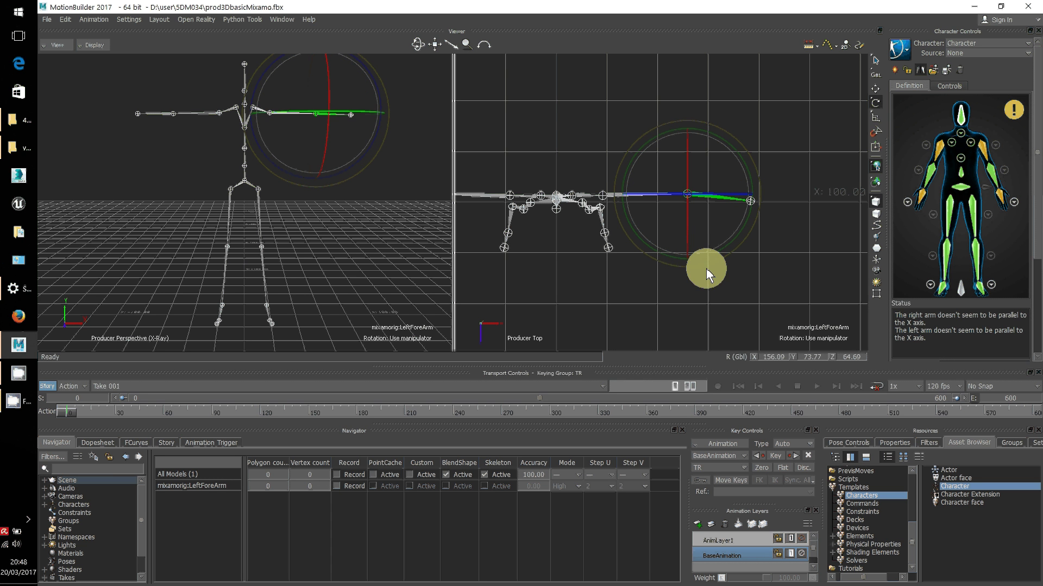
{"action": "key", "text": "ctrl+z"}
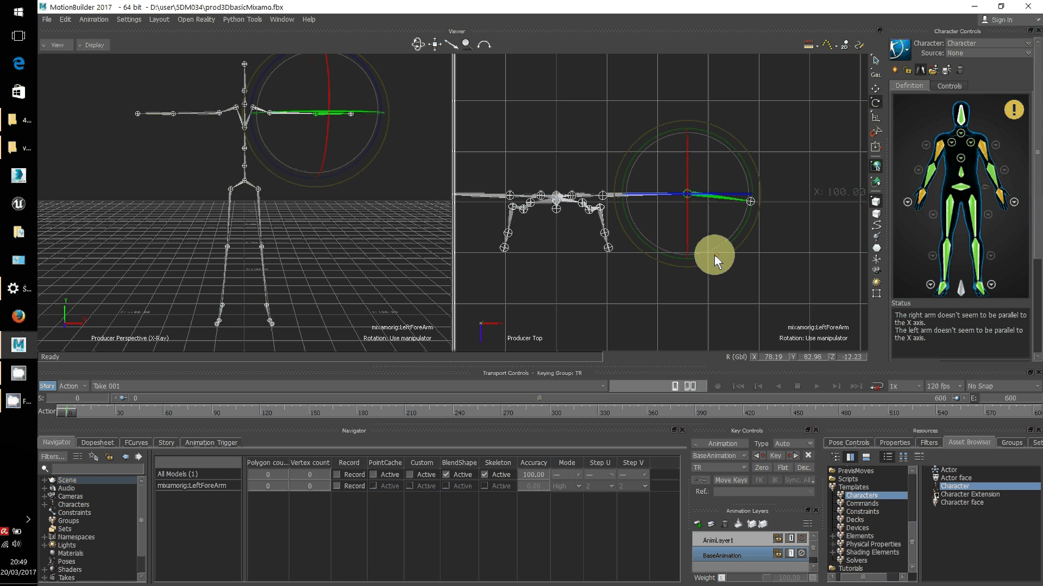
{"action": "left_click_drag", "start_coordinate": [707, 249], "coordinate": [713, 250]}
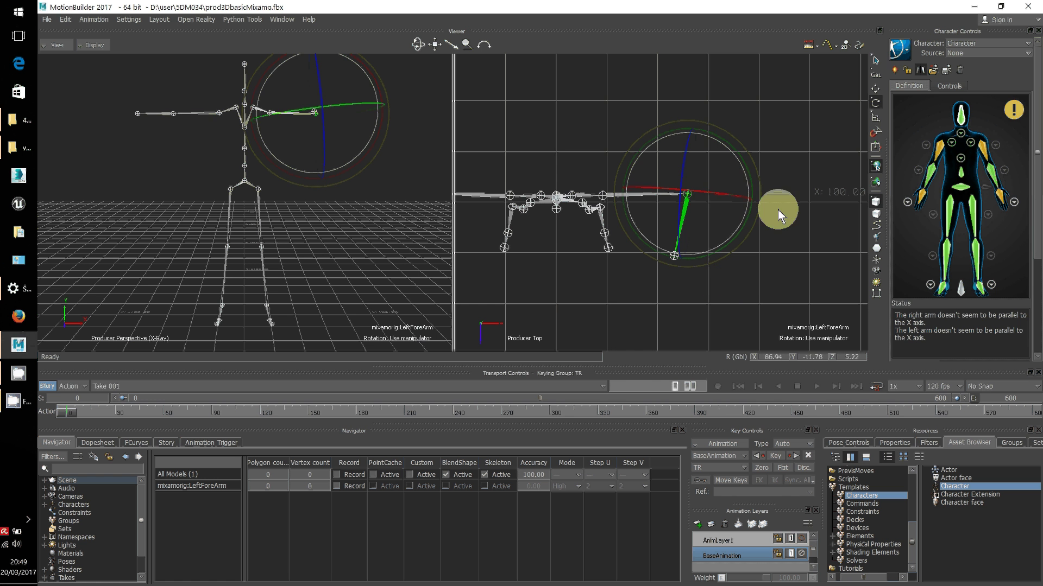
{"action": "mouse_move", "coordinate": [771, 196]}
{"action": "left_mouse_down"}
{"action": "mouse_move", "coordinate": [723, 180]}
{"action": "mouse_move", "coordinate": [772, 196]}
{"action": "left_mouse_up"}
{"action": "left_click_drag", "start_coordinate": [751, 243], "coordinate": [721, 285]}
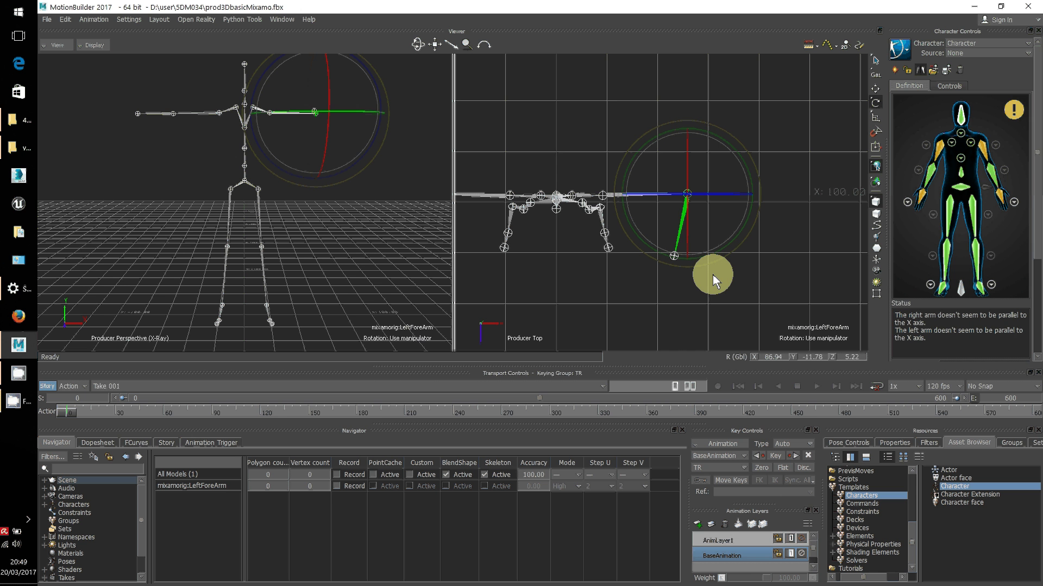
{"action": "key", "text": "ctrl+z"}
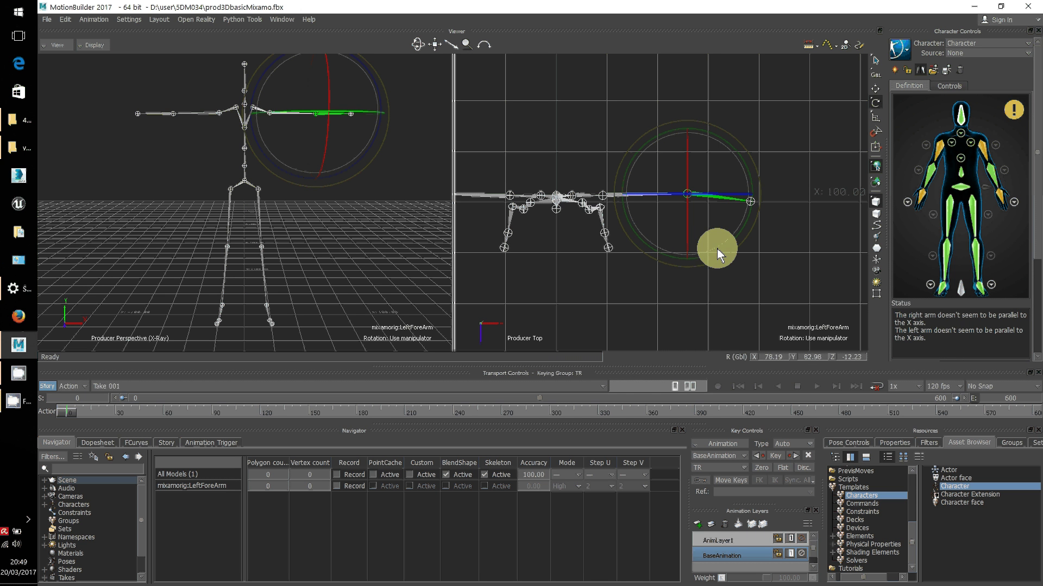
{"action": "left_click_drag", "start_coordinate": [719, 240], "coordinate": [747, 269], "text": "ctrl"}
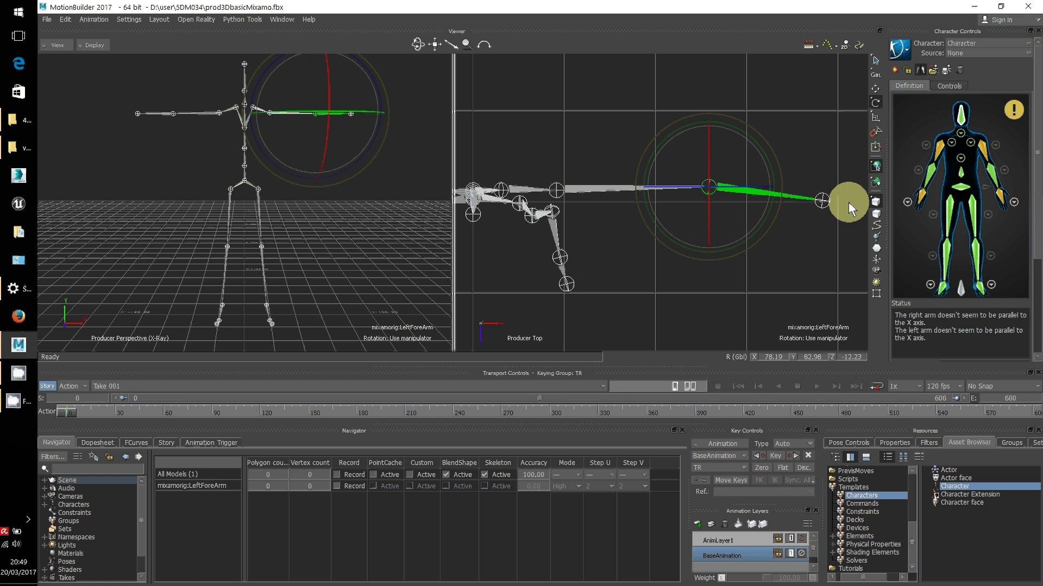
Rotate the left forearm level along the X axis, clearing its alignment warning.
{"action": "left_click", "coordinate": [875, 103]}
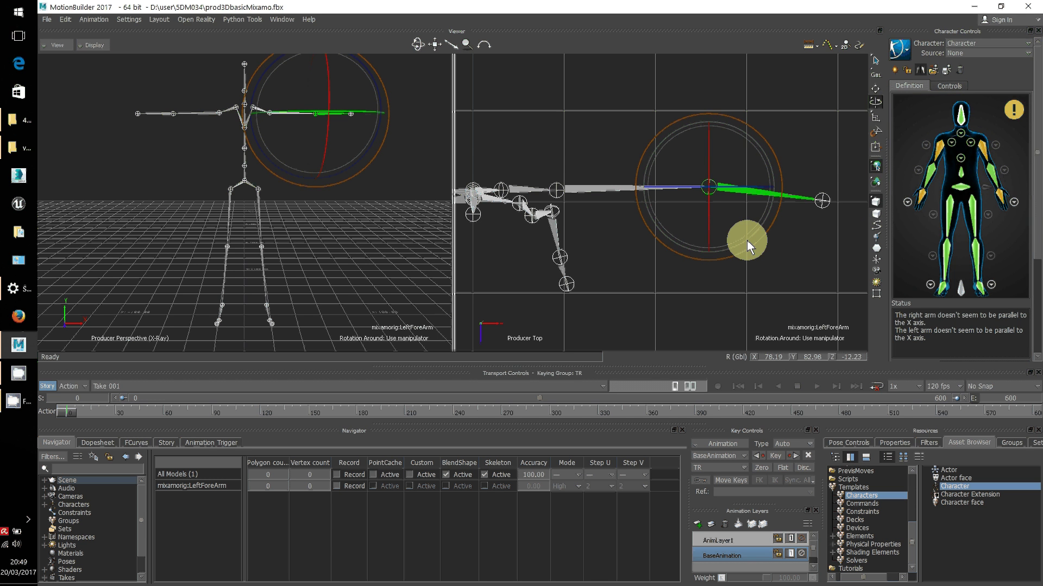
{"action": "left_click_drag", "start_coordinate": [747, 239], "coordinate": [753, 237]}
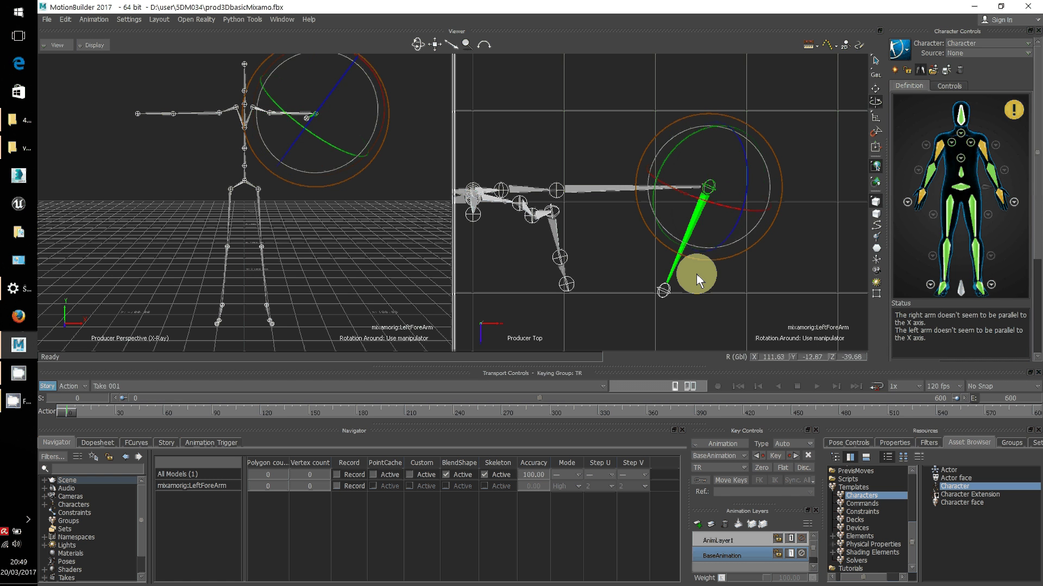
{"action": "key", "text": "ctrl+z"}
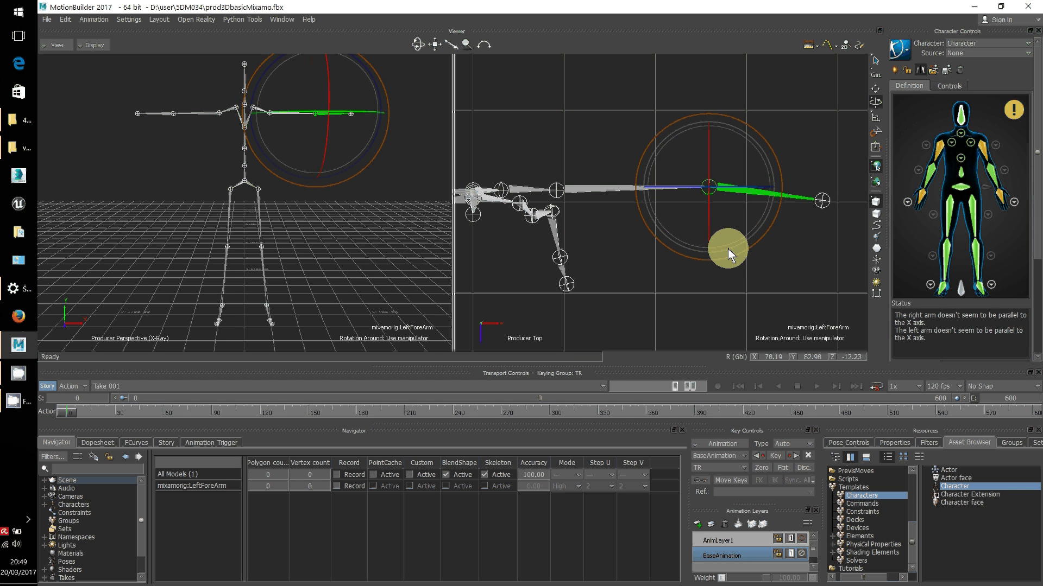
{"action": "left_click_drag", "start_coordinate": [727, 249], "coordinate": [734, 248]}
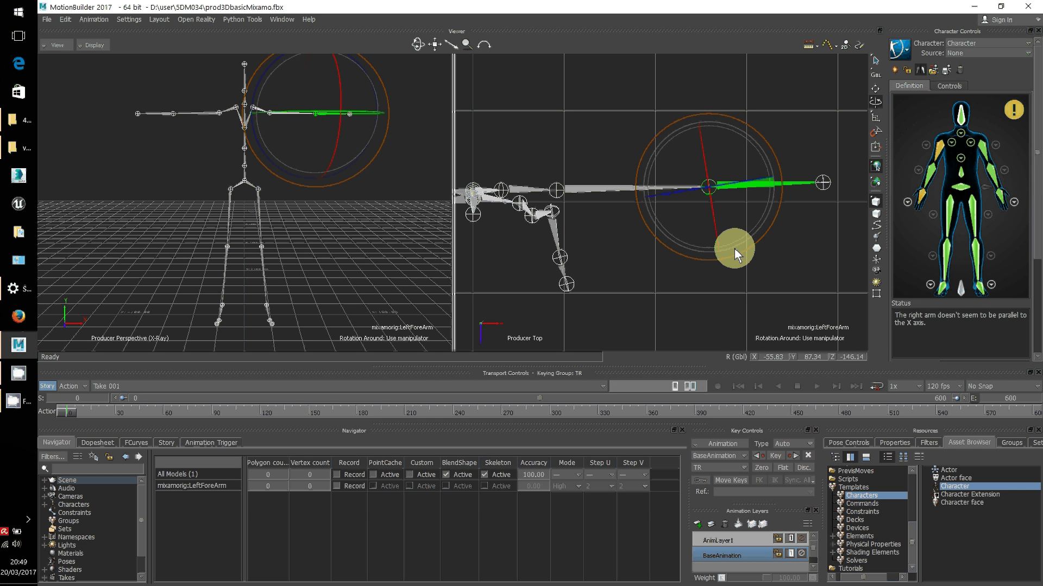
{"action": "left_click_drag", "start_coordinate": [735, 248], "coordinate": [735, 251]}
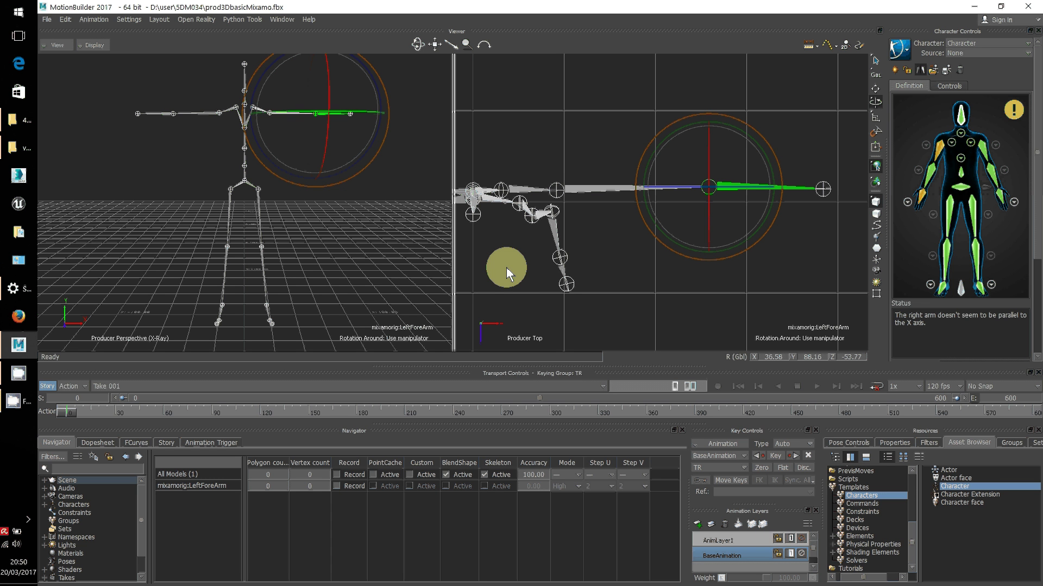
{"action": "key", "text": "e"}
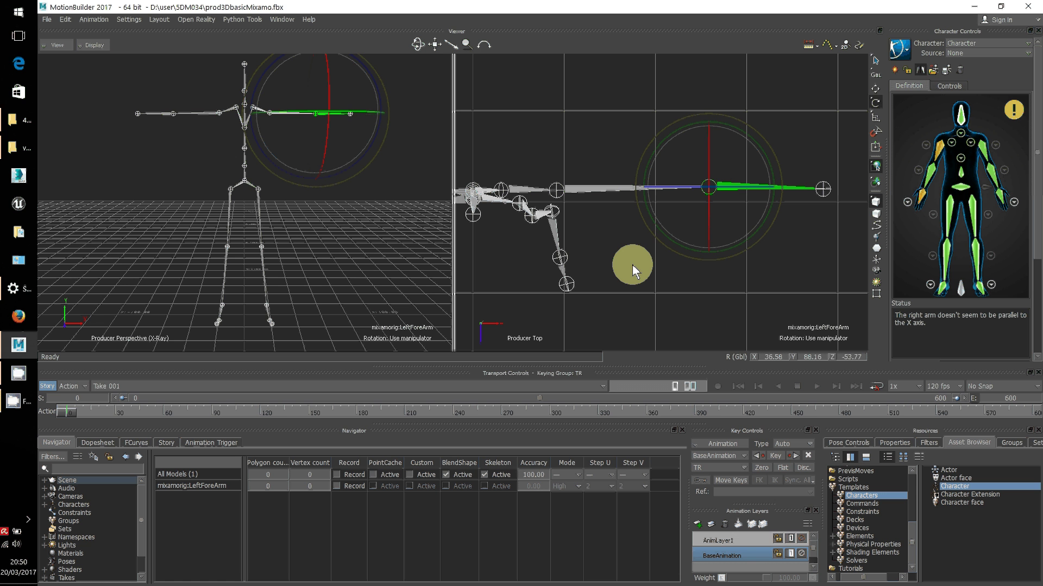
Select mixamorig:RightForeArm in the top view and rotate it horizontal along X.
{"action": "key", "text": "w"}
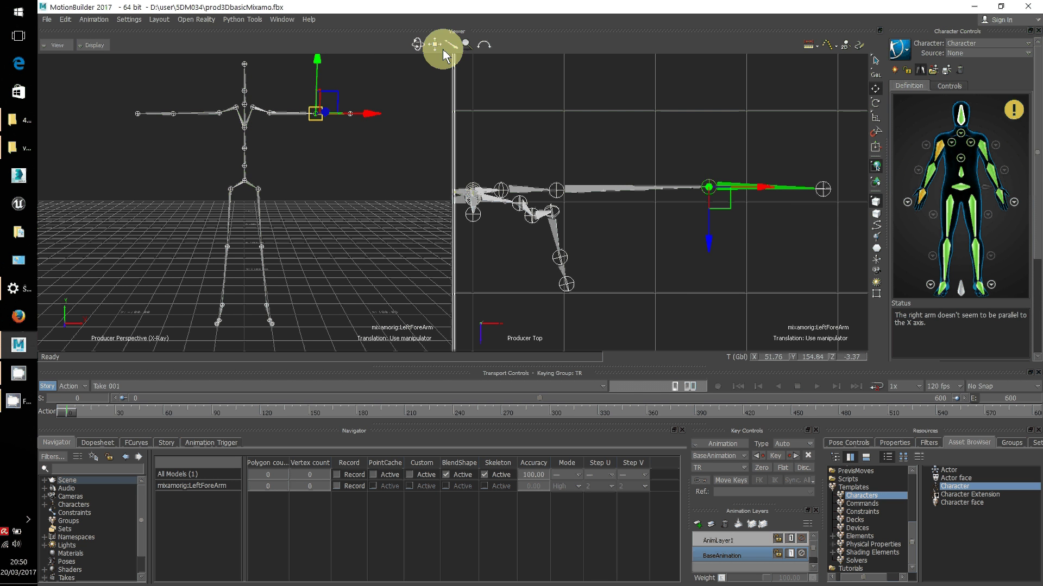
{"action": "left_click_drag", "start_coordinate": [435, 44], "coordinate": [421, 57]}
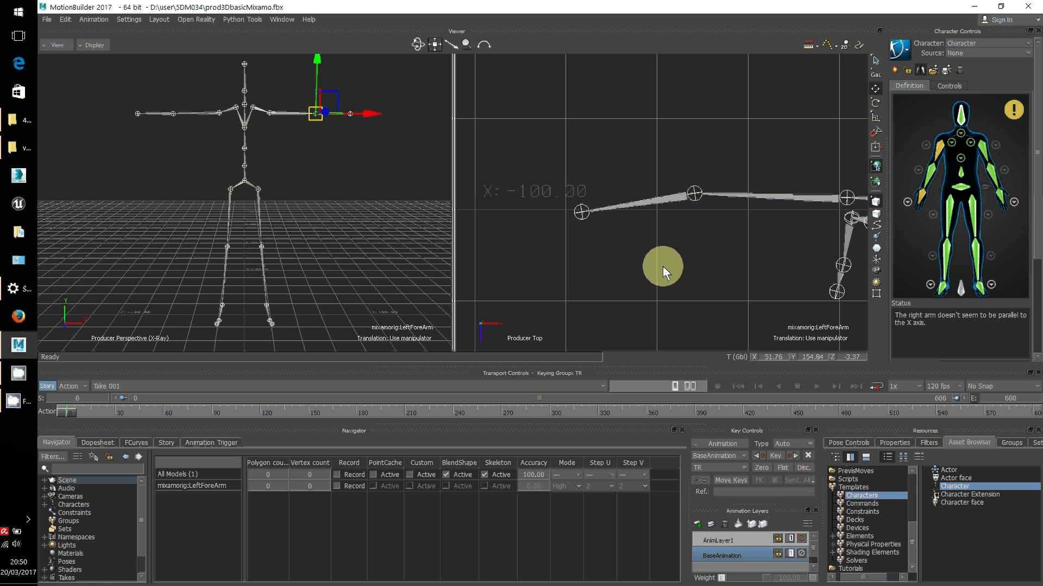
{"action": "left_click", "coordinate": [668, 197]}
{"action": "key", "text": "r"}
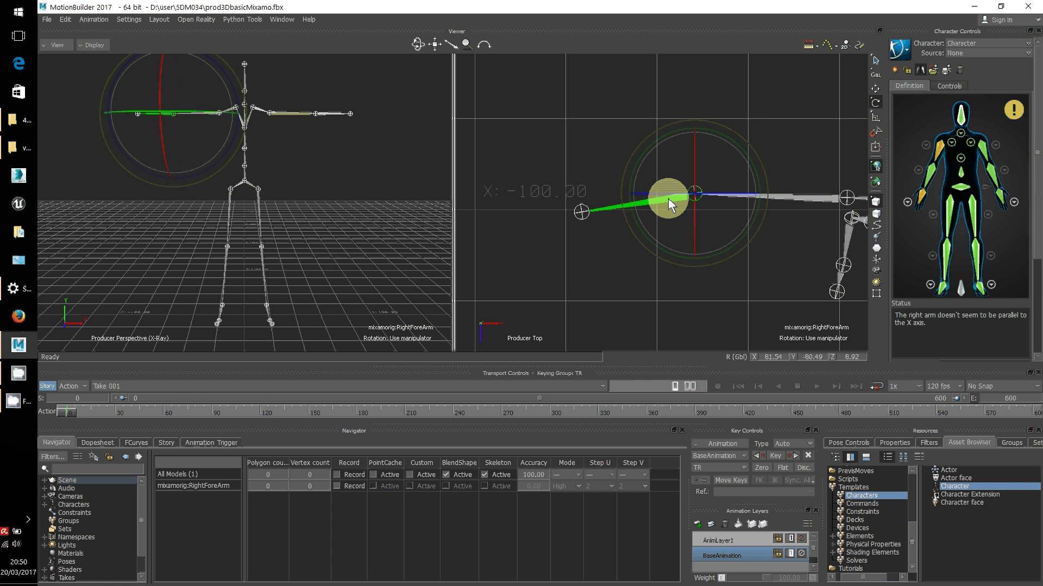
{"action": "mouse_move", "coordinate": [727, 253]}
{"action": "left_mouse_down"}
{"action": "mouse_move", "coordinate": [716, 260]}
{"action": "mouse_move", "coordinate": [725, 259]}
{"action": "left_mouse_up"}
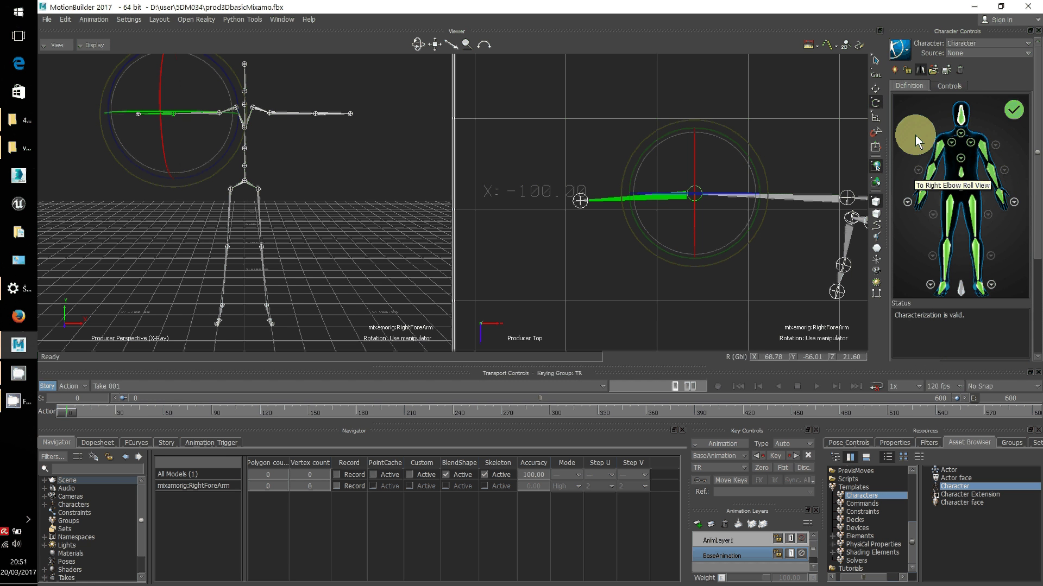
Characterize the skeleton as Biped and expand Scene to show Char and mixamorig:Hips.
{"action": "left_click", "coordinate": [908, 70]}
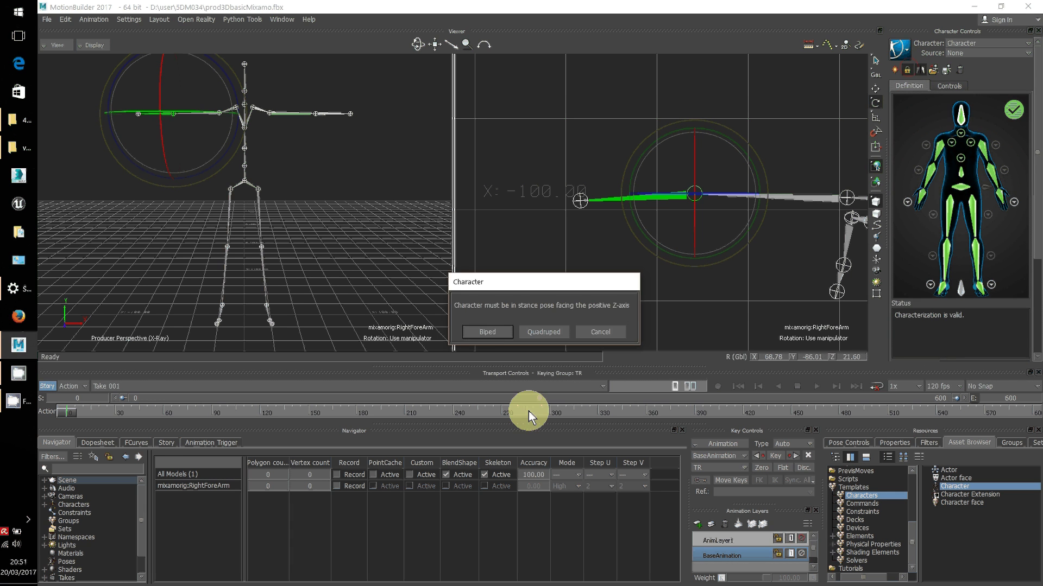
{"action": "left_click", "coordinate": [485, 332]}
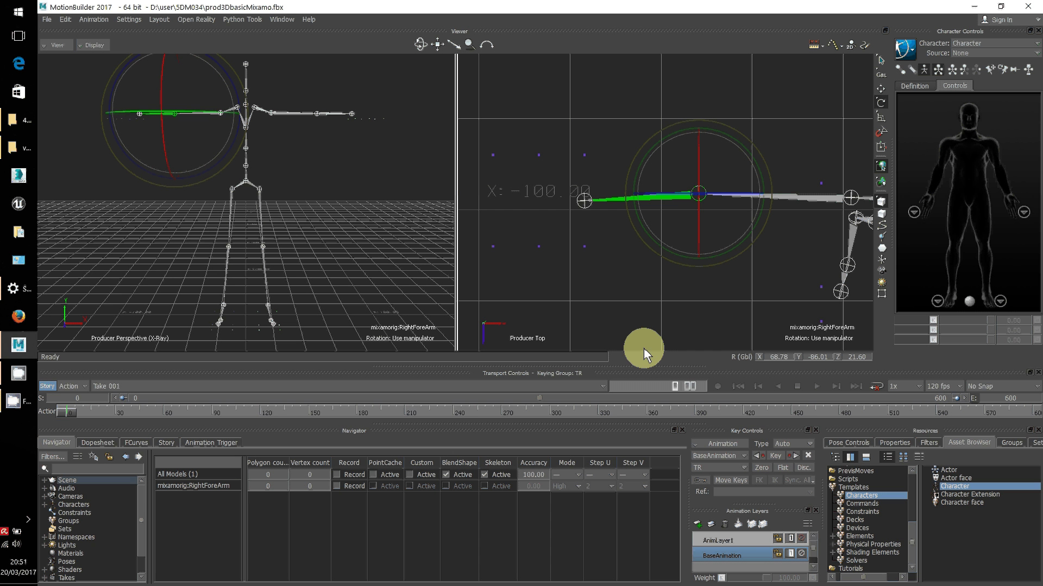
{"action": "left_click", "coordinate": [45, 481]}
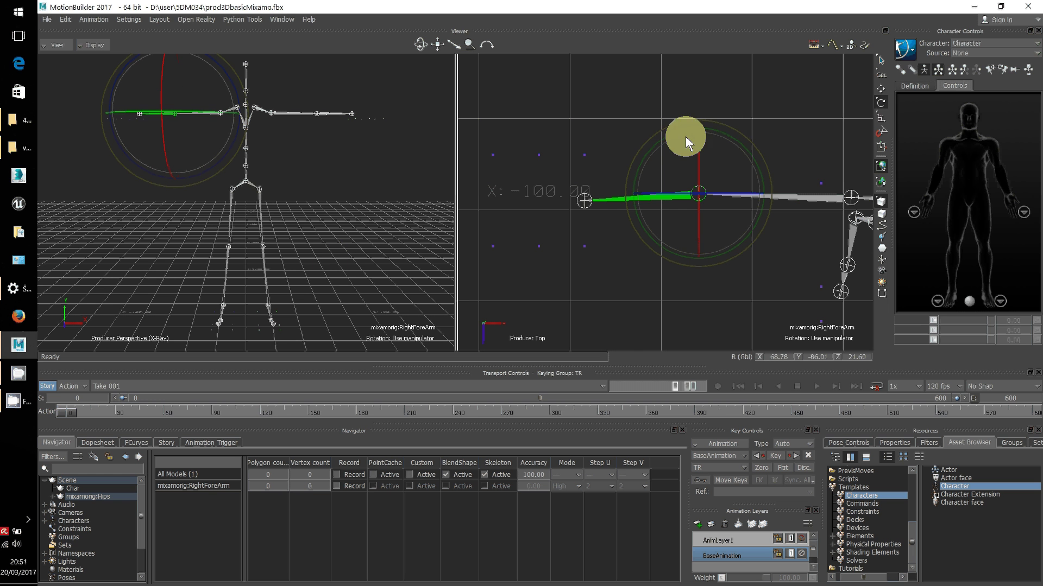
Turn off the rotation manipulator and select the new Character node under Characters in the Navigator.
{"action": "left_click", "coordinate": [880, 103]}
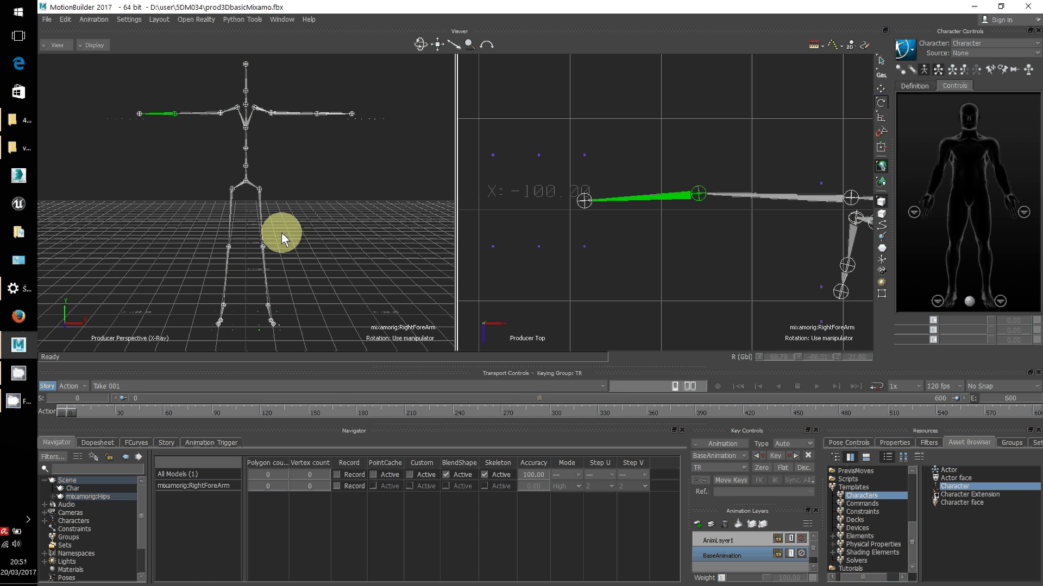
{"action": "left_click", "coordinate": [47, 521]}
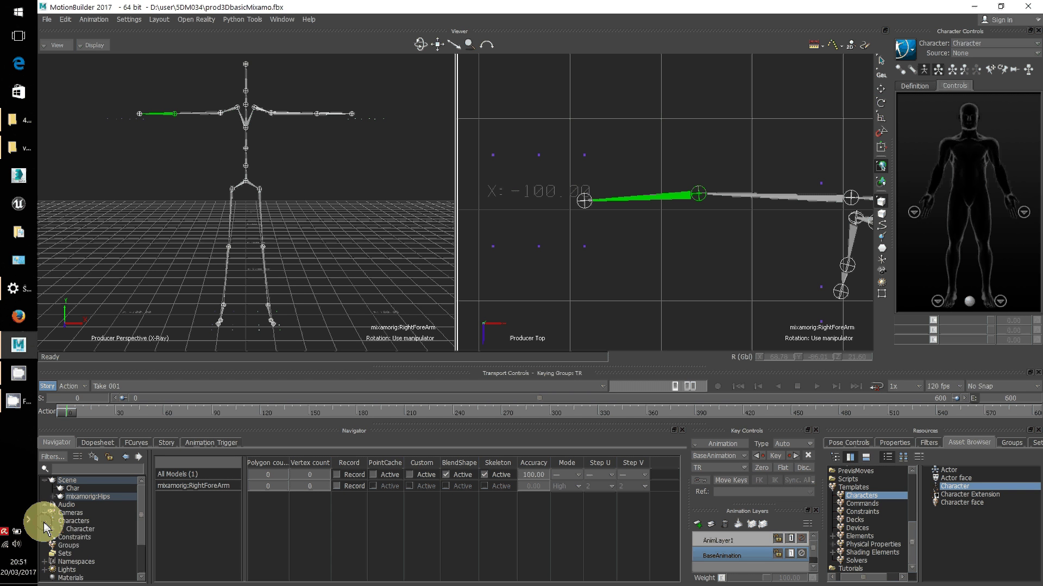
{"action": "left_click", "coordinate": [79, 529]}
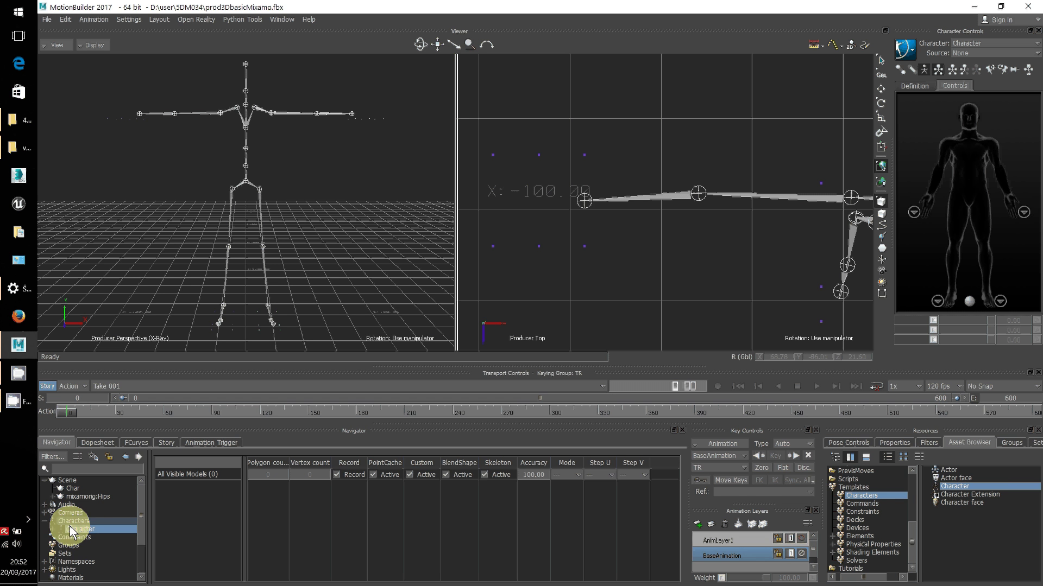
Save the scene as mixMoBuChar.fbx, overwriting the existing file with the default save options.
{"action": "left_click", "coordinate": [48, 22]}
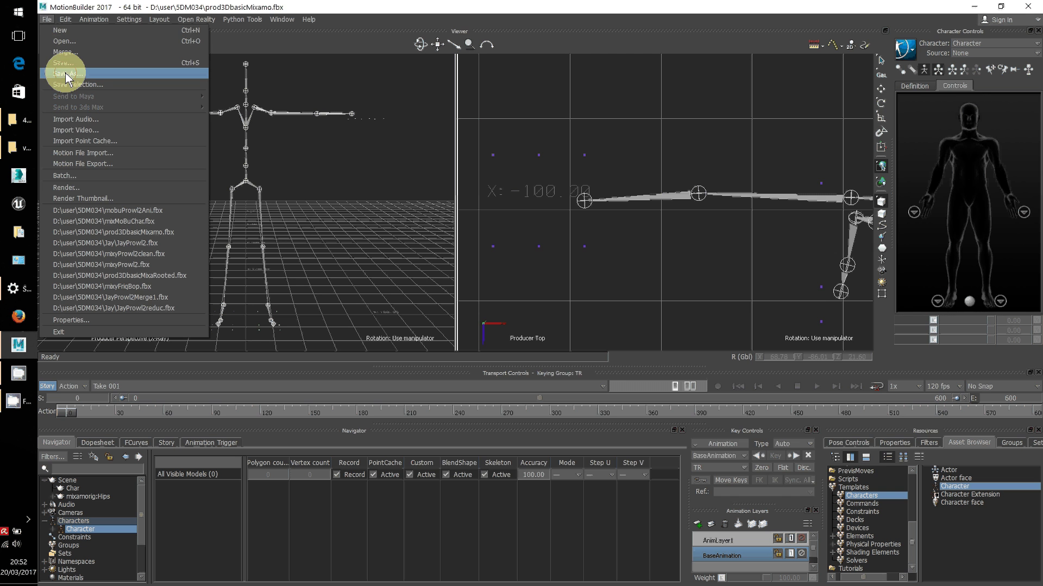
{"action": "left_click", "coordinate": [65, 73]}
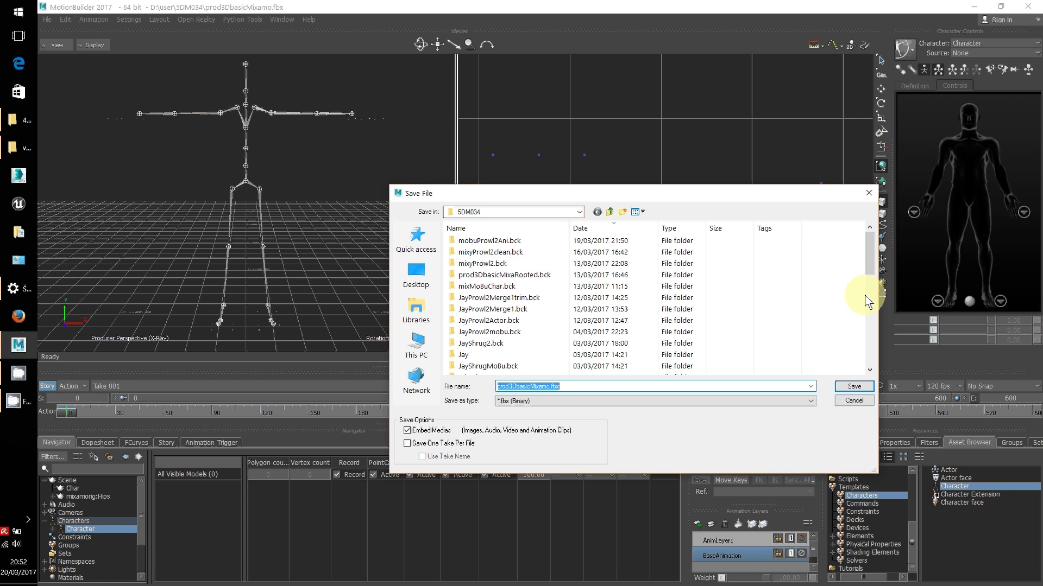
{"action": "left_click_drag", "start_coordinate": [866, 251], "coordinate": [867, 278]}
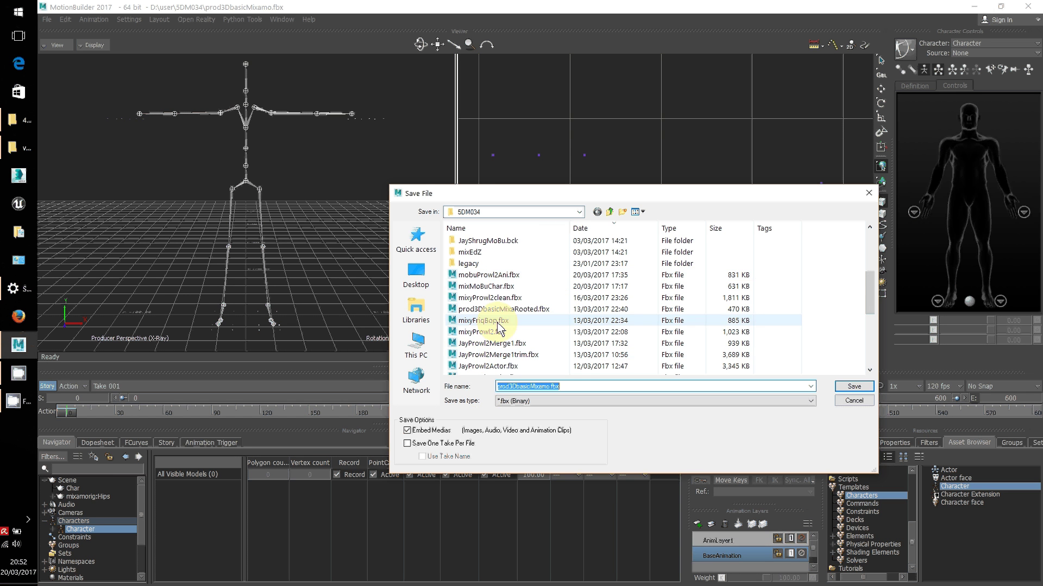
{"action": "scroll", "coordinate": [462, 304], "scroll_direction": "down", "scroll_amount": 1}
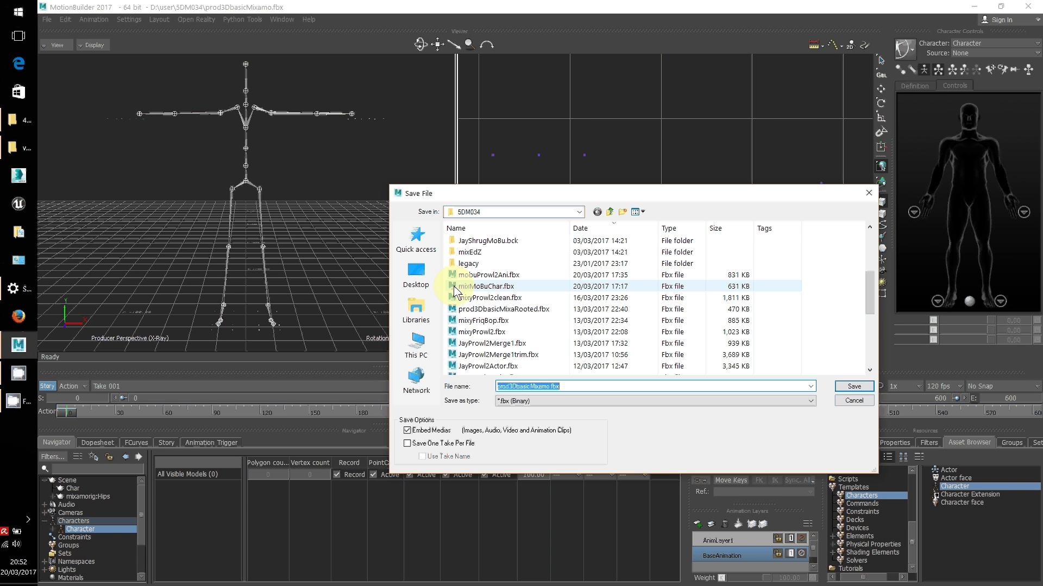
{"action": "double_click", "coordinate": [454, 292]}
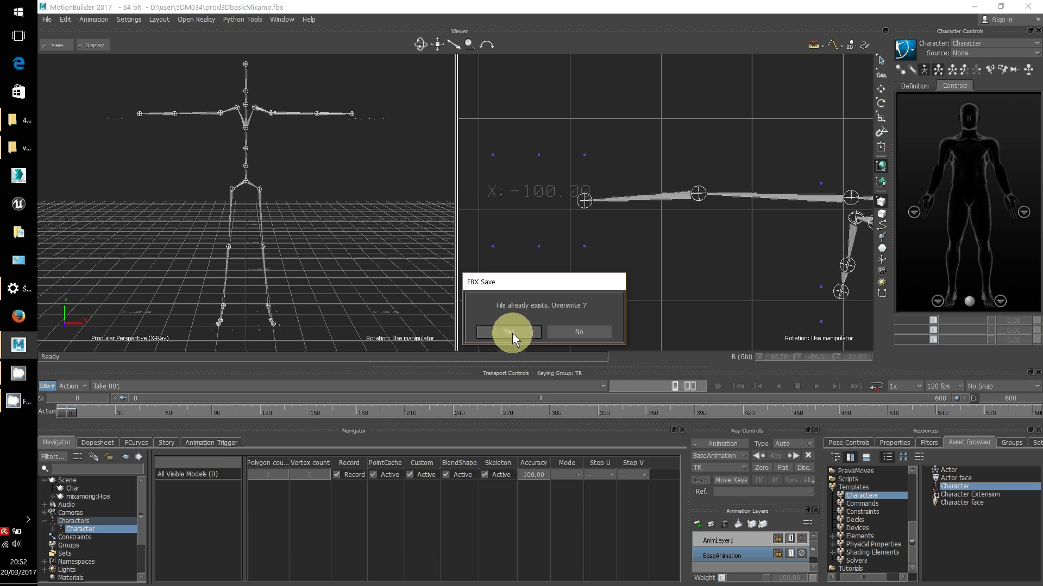
{"action": "left_click", "coordinate": [510, 332]}
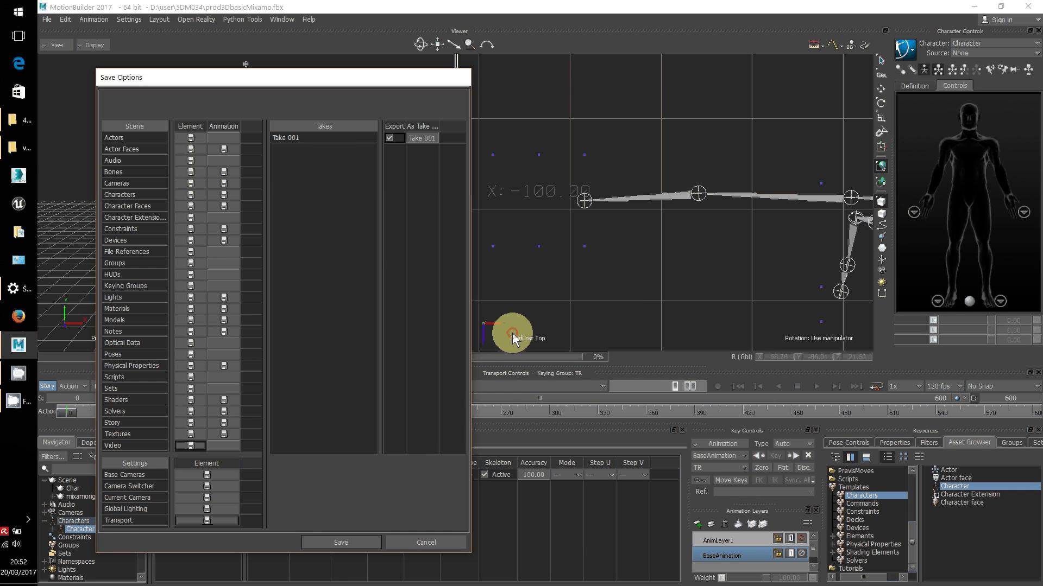
{"action": "left_click", "coordinate": [337, 543]}
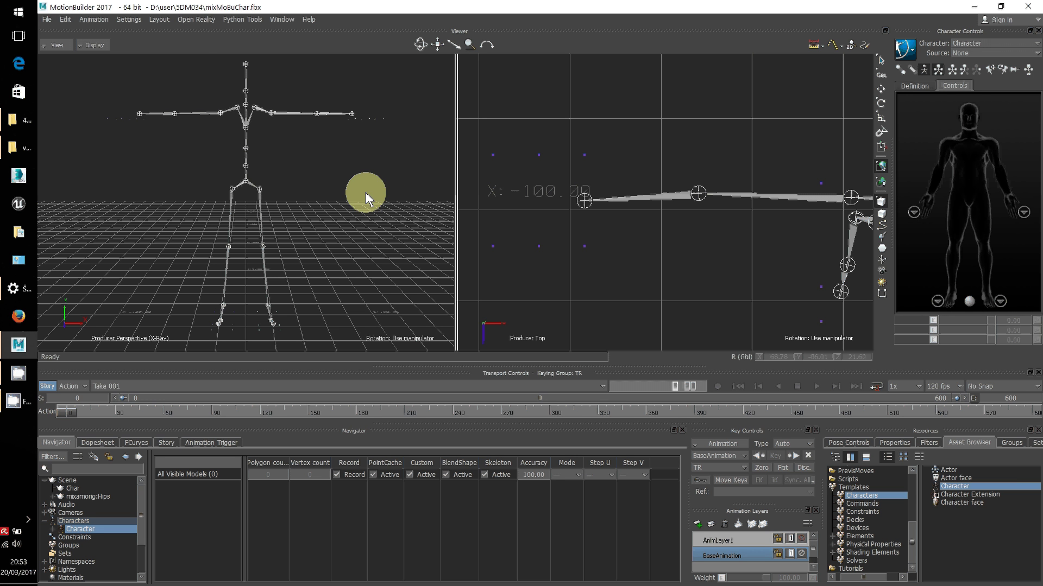
Open JayProwl2.fbx from the recent files list, keeping its take in Open Options.
{"action": "left_click", "coordinate": [44, 20]}
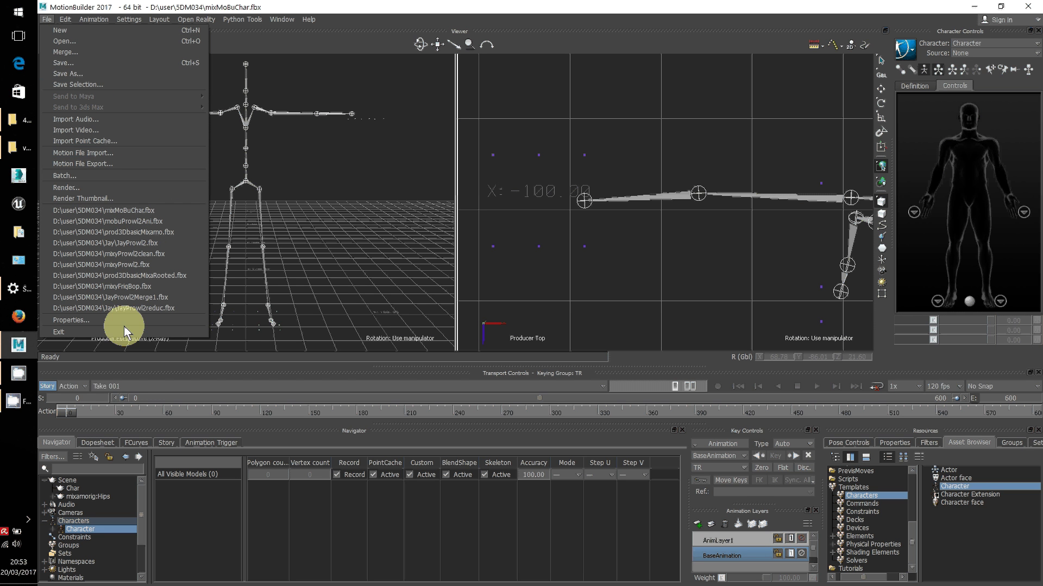
{"action": "left_click", "coordinate": [95, 248]}
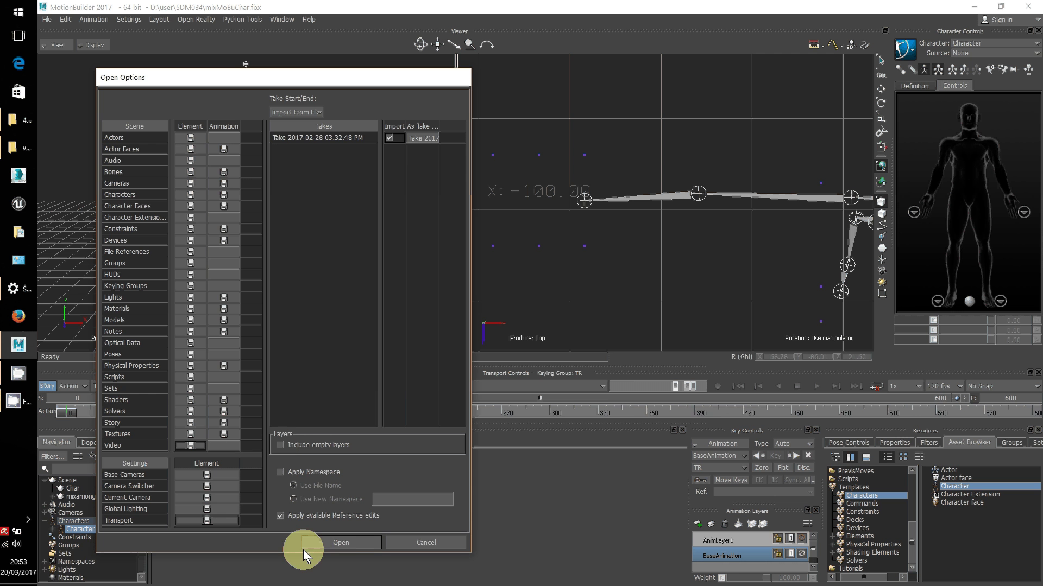
{"action": "left_click", "coordinate": [340, 543]}
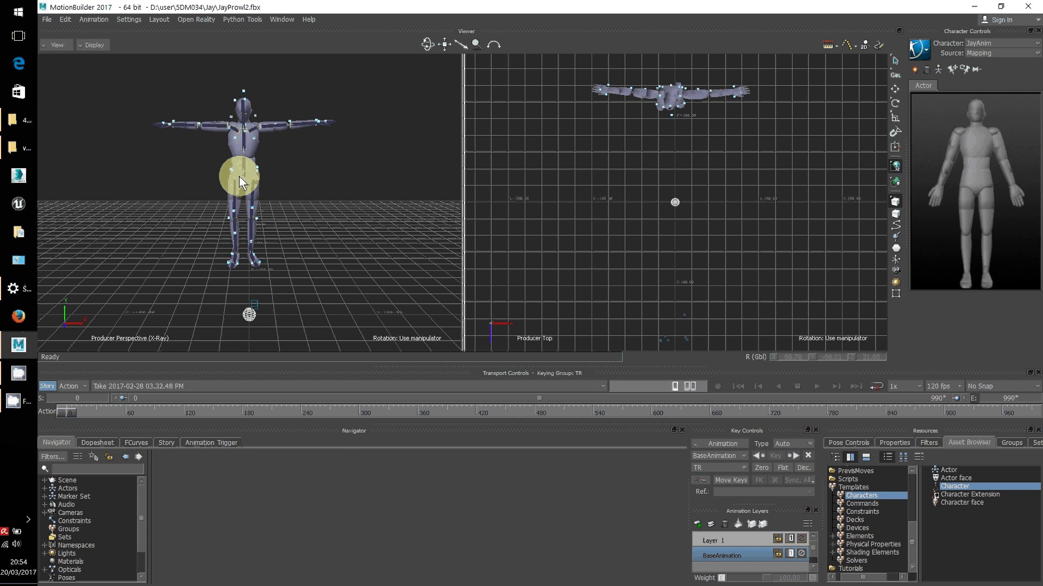
{"action": "left_click", "coordinate": [238, 148]}
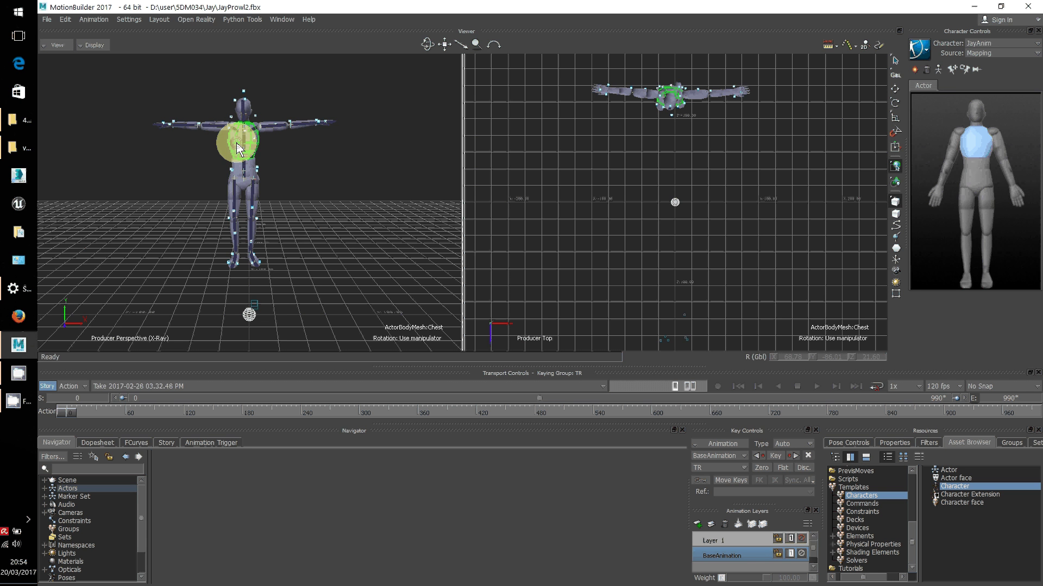
{"action": "left_click", "coordinate": [230, 188]}
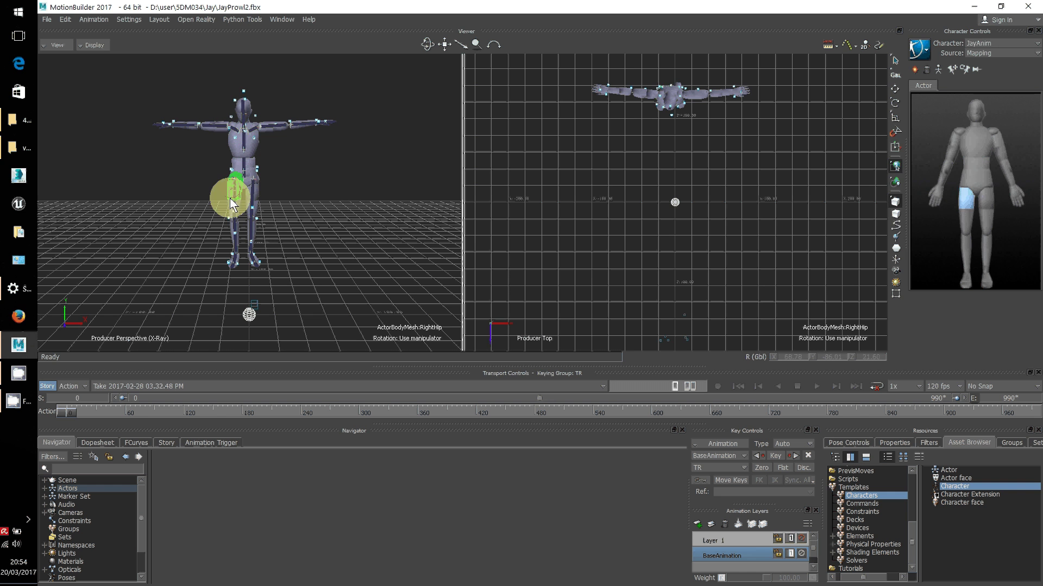
{"action": "left_click", "coordinate": [255, 194]}
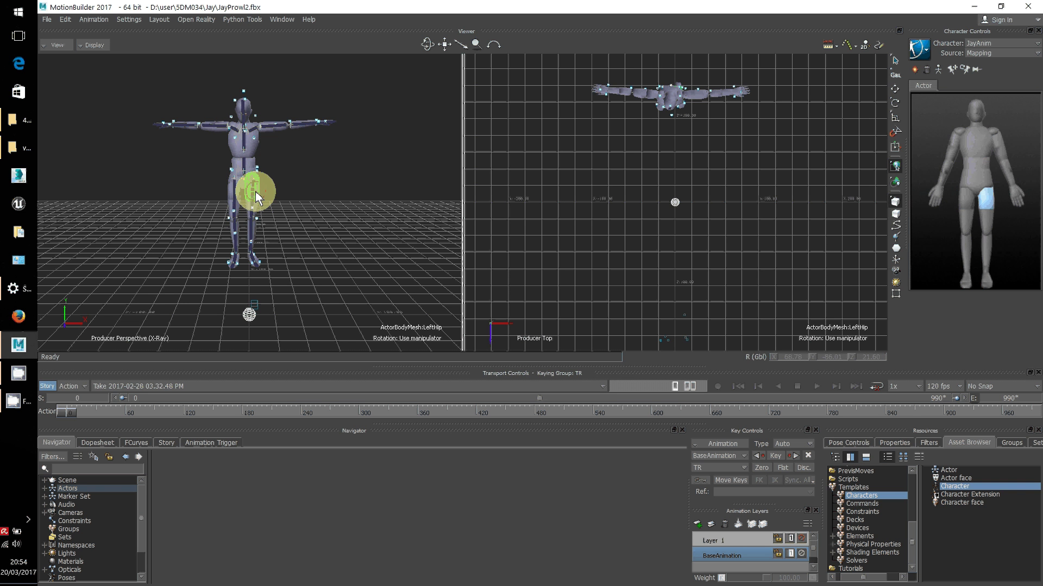
{"action": "left_click", "coordinate": [230, 207]}
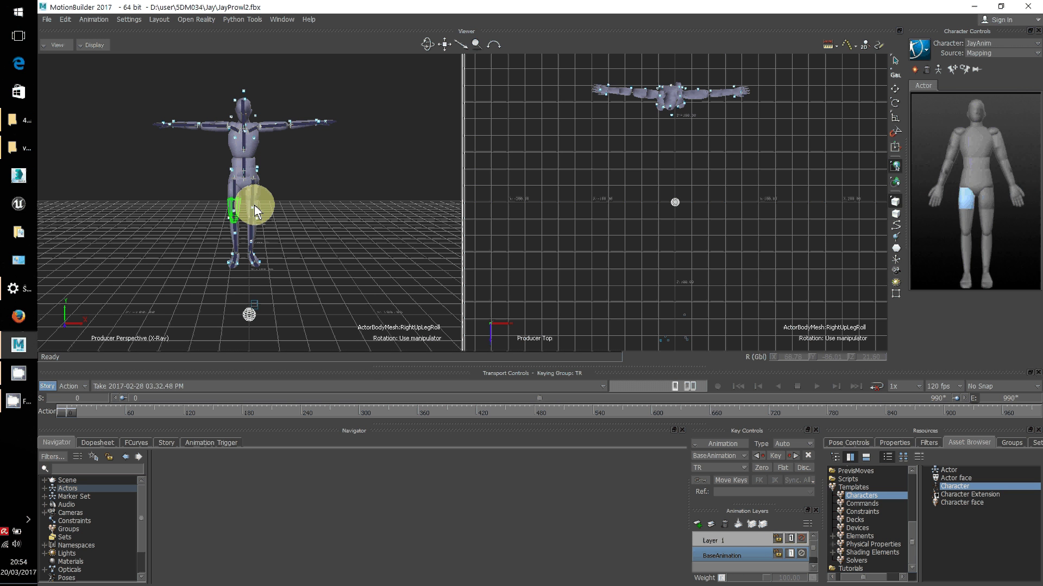
{"action": "left_click", "coordinate": [254, 204]}
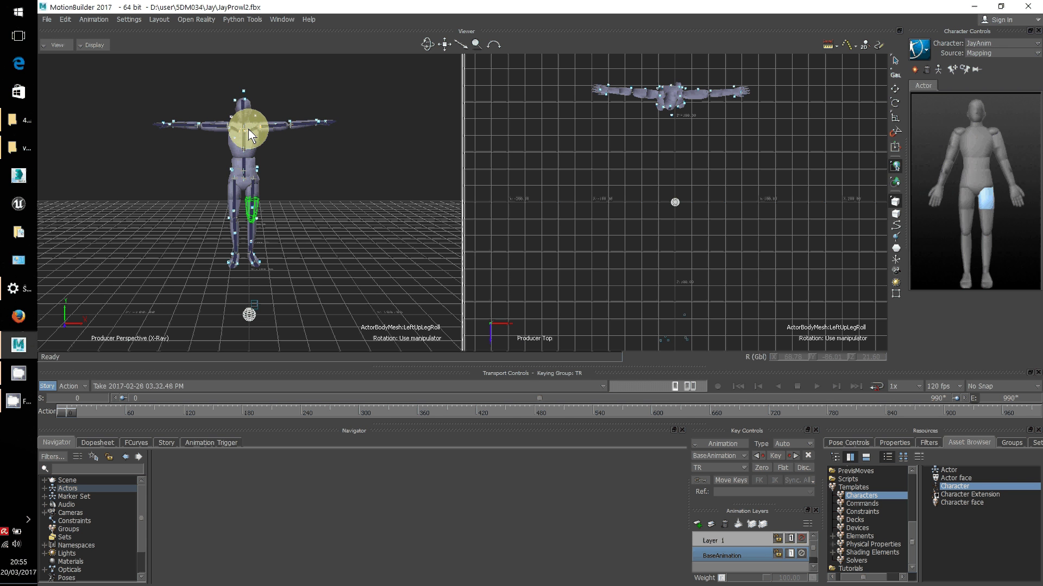
Expand Scene and the full C3D:optical branch, widening the Navigator to show every marker name.
{"action": "left_click", "coordinate": [45, 480]}
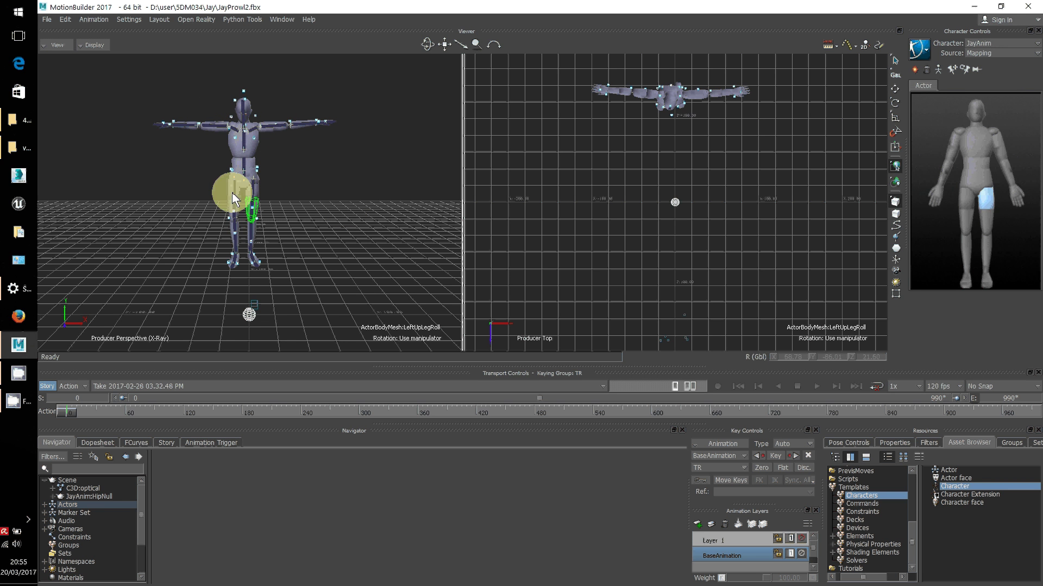
{"action": "left_click", "coordinate": [243, 90]}
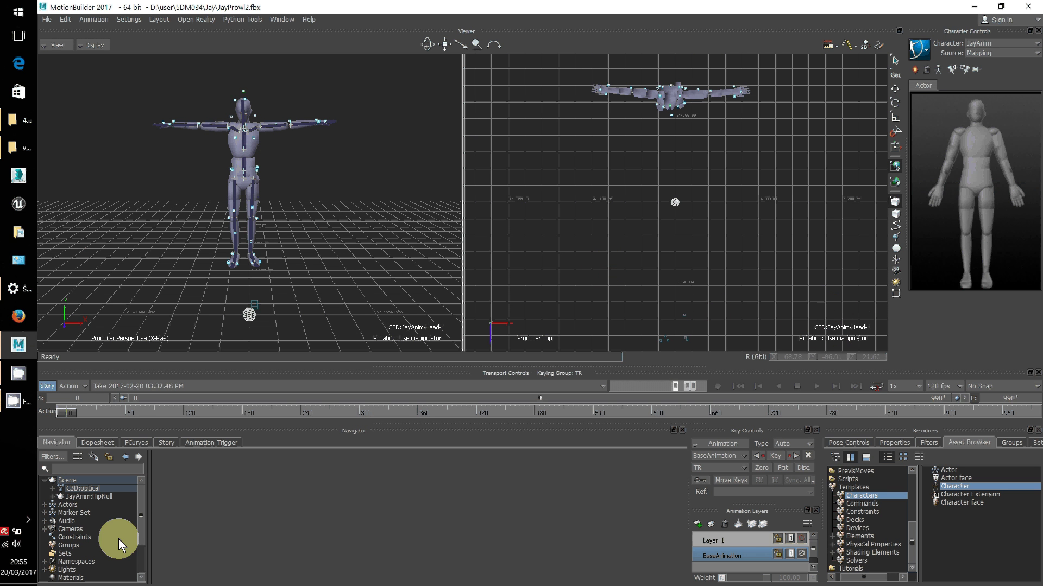
{"action": "right_click", "coordinate": [87, 494]}
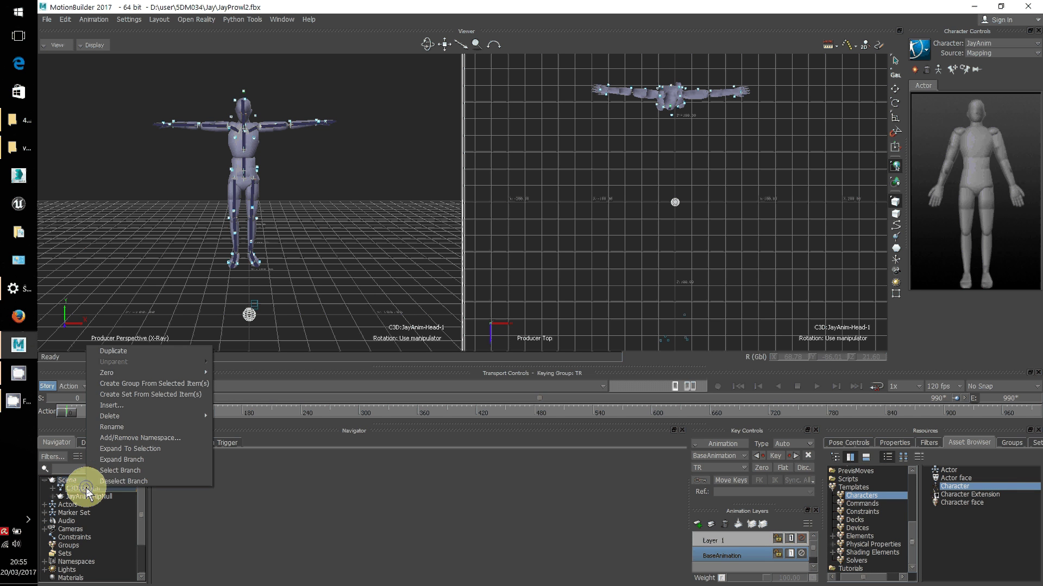
{"action": "left_click", "coordinate": [119, 457]}
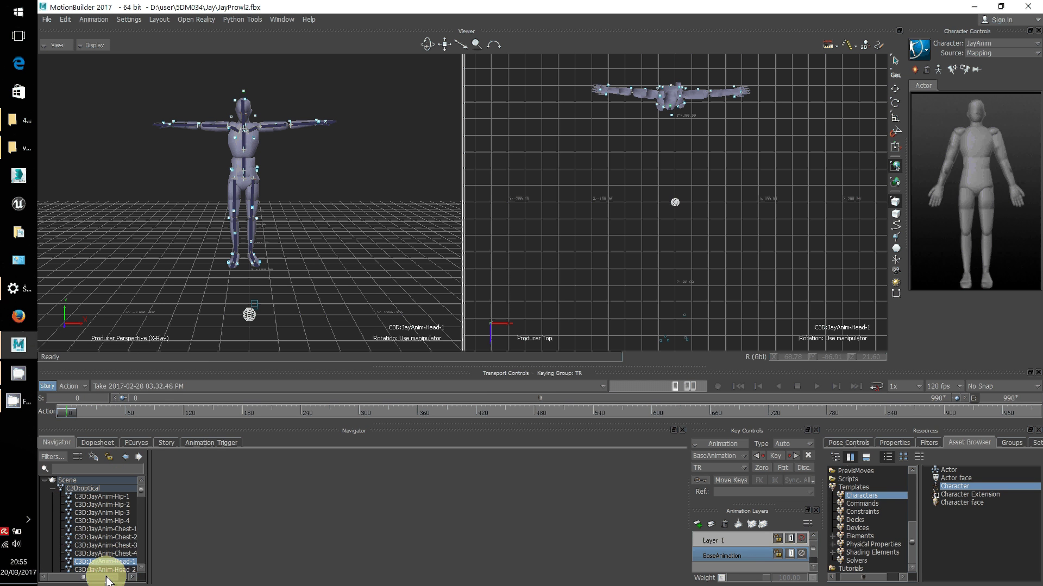
{"action": "left_click_drag", "start_coordinate": [151, 541], "coordinate": [212, 539]}
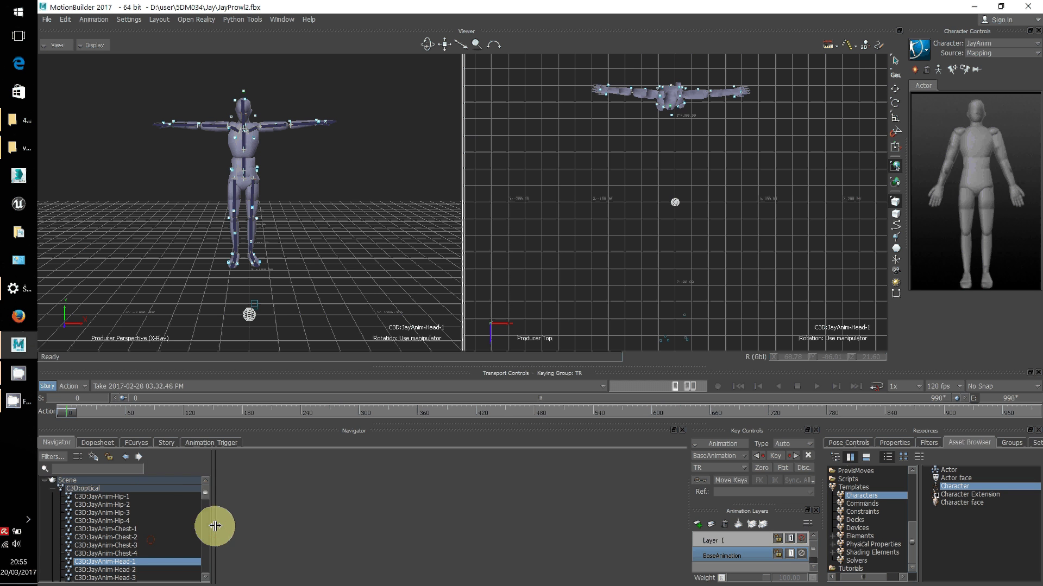
{"action": "left_click", "coordinate": [205, 581]}
{"action": "left_click_drag", "start_coordinate": [205, 582], "coordinate": [205, 577]}
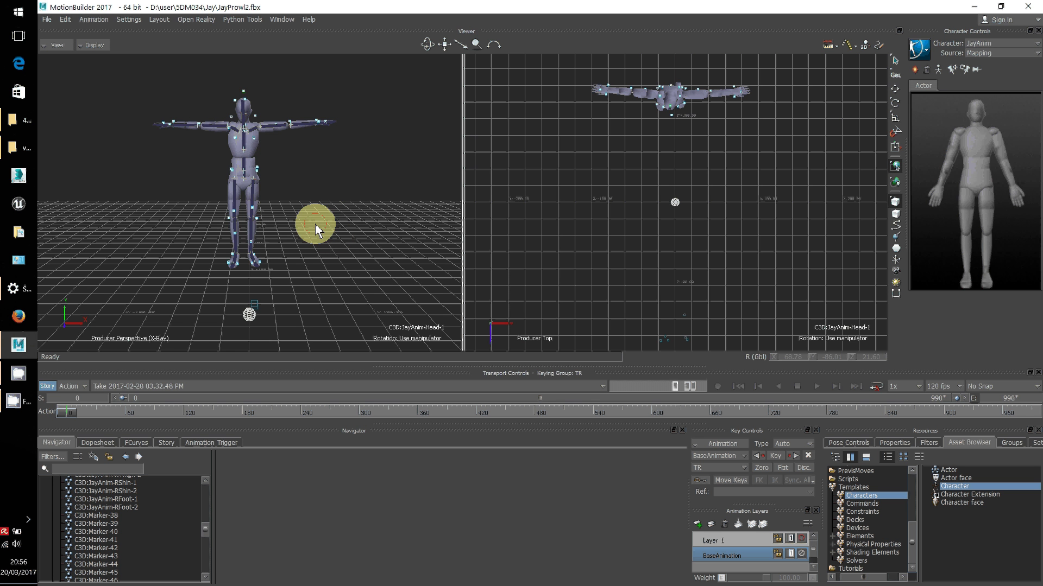
Orbit the Producer Perspective view to reveal the stray markers scattered across the floor.
{"action": "left_click_drag", "start_coordinate": [315, 223], "coordinate": [399, 202]}
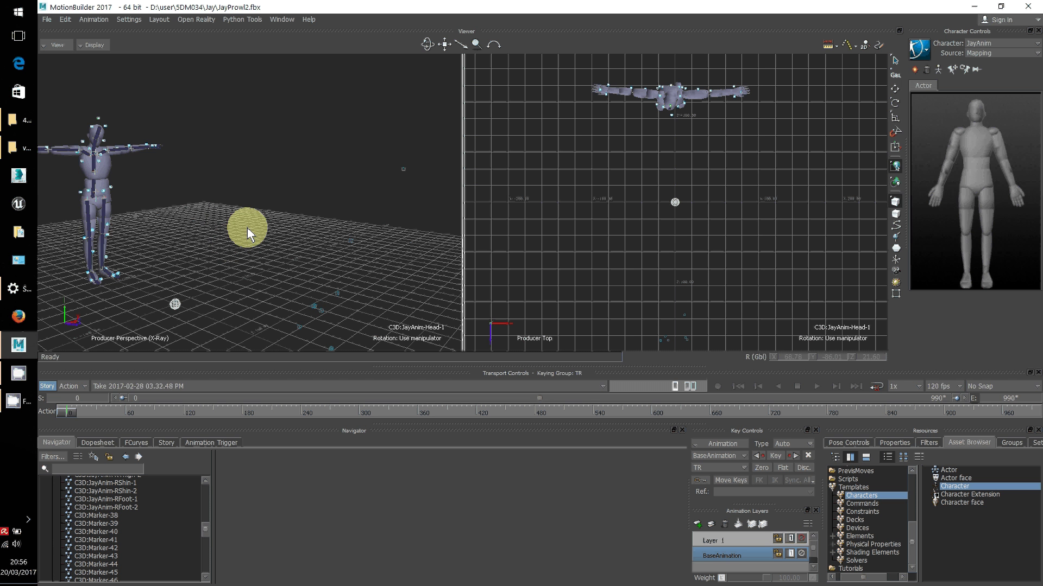
{"action": "left_click_drag", "start_coordinate": [282, 216], "coordinate": [344, 213]}
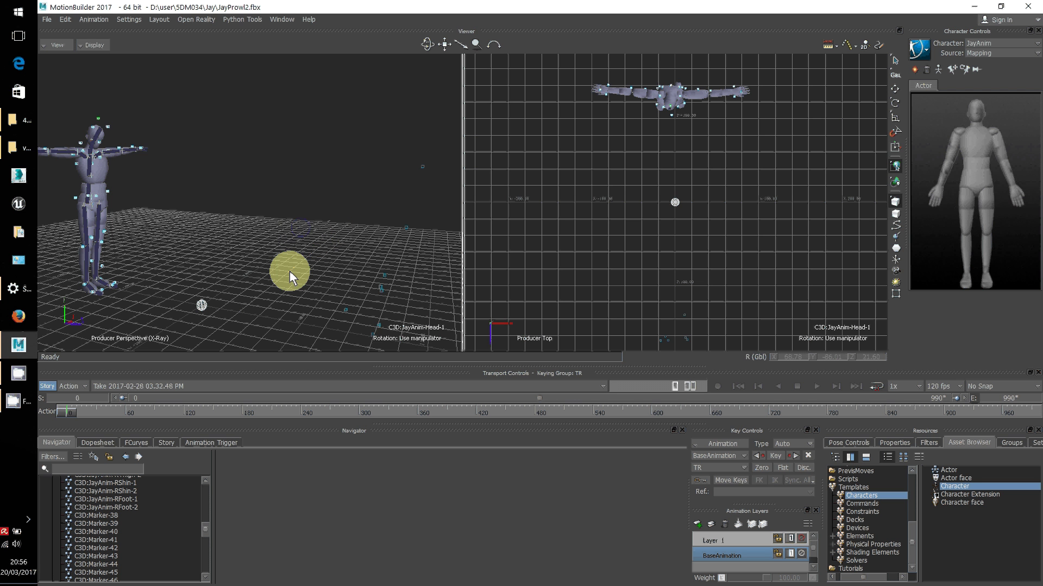
{"action": "mouse_move", "coordinate": [288, 271]}
{"action": "left_mouse_down"}
{"action": "mouse_move", "coordinate": [298, 243]}
{"action": "mouse_move", "coordinate": [287, 279]}
{"action": "left_mouse_up"}
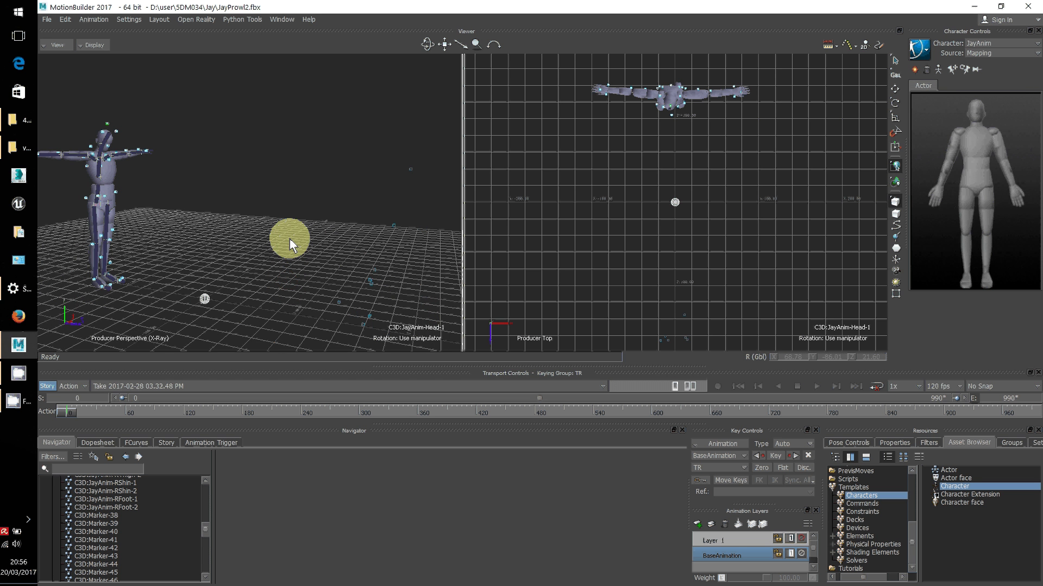
{"action": "left_click_drag", "start_coordinate": [289, 244], "coordinate": [275, 227]}
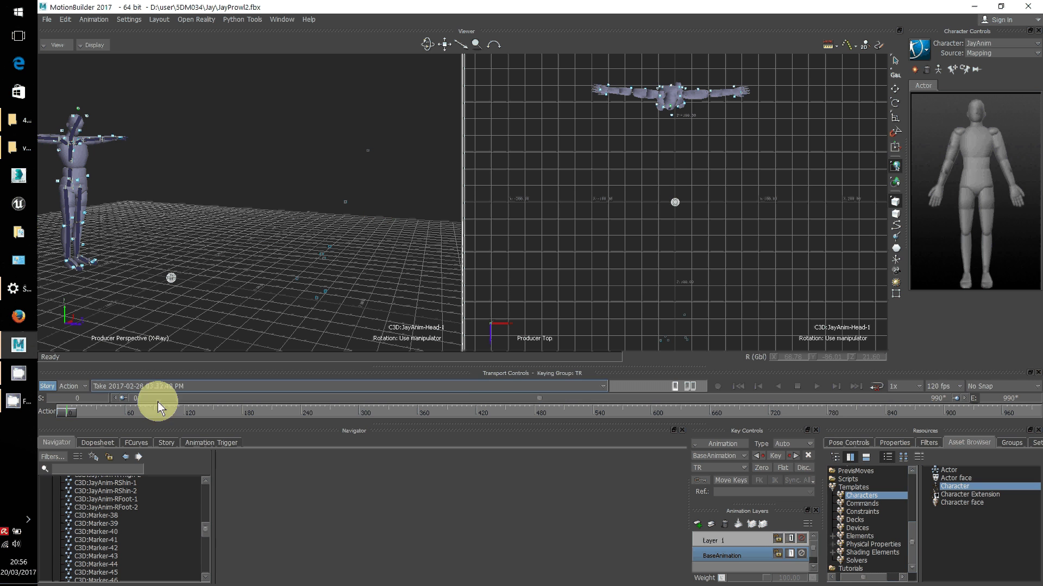
{"action": "left_click", "coordinate": [816, 386]}
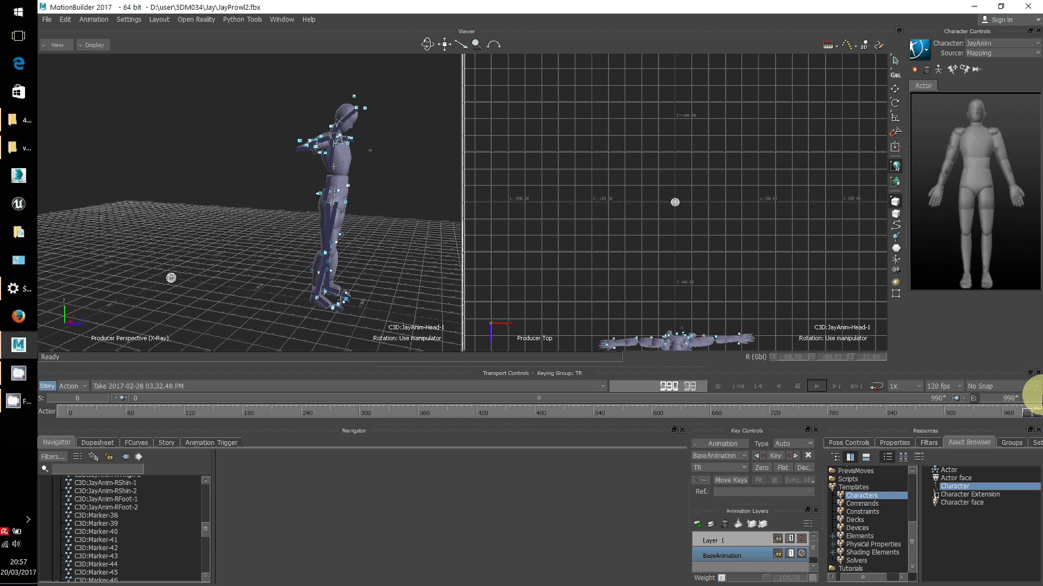
{"action": "left_click", "coordinate": [1016, 414]}
{"action": "left_click_drag", "start_coordinate": [1015, 415], "coordinate": [35, 379]}
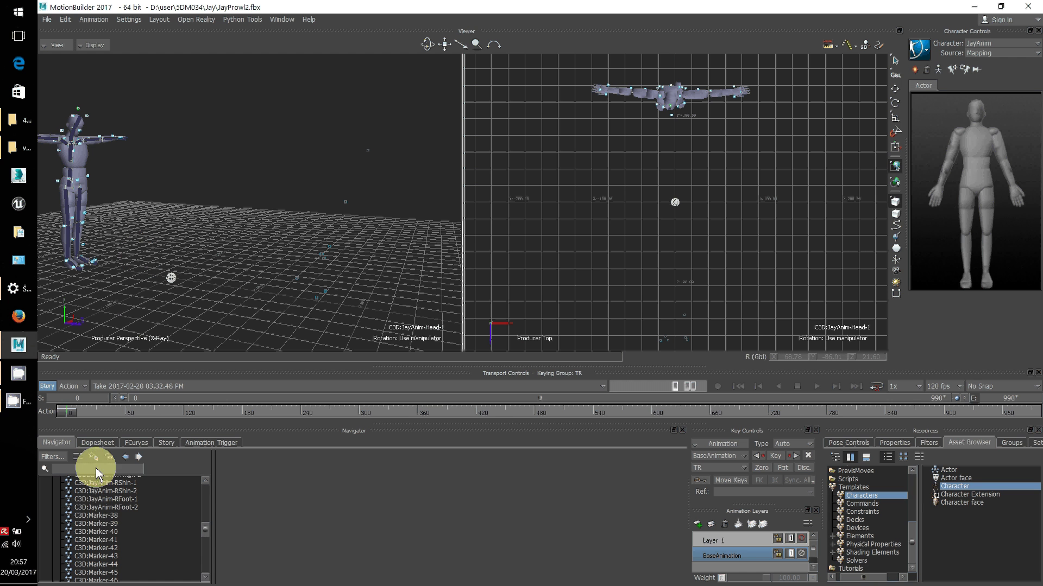
Select C3D:Marker-38 through C3D:Marker-92 in the Navigator and delete them.
{"action": "left_click", "coordinate": [88, 517]}
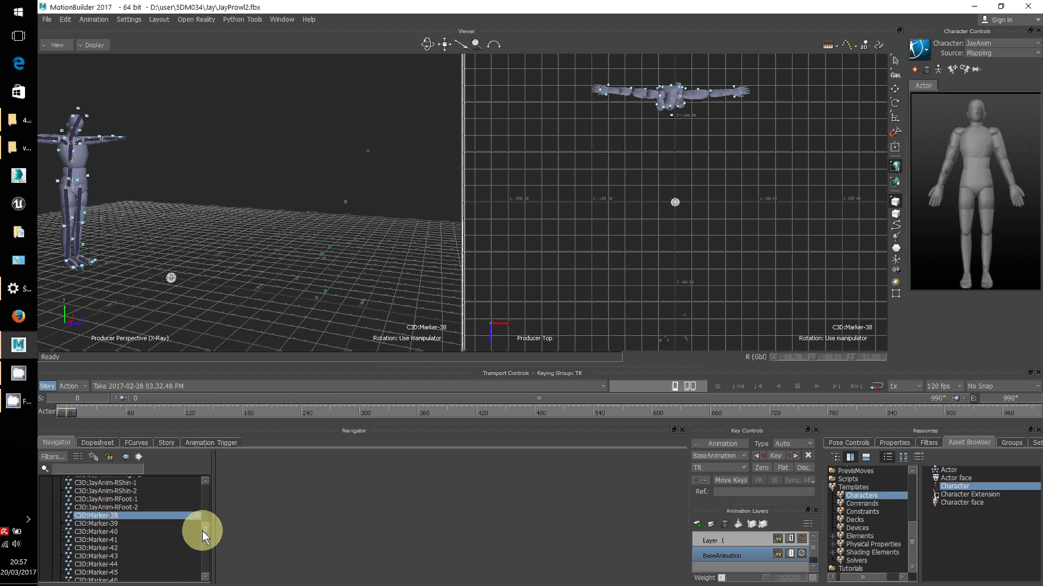
{"action": "left_click_drag", "start_coordinate": [204, 536], "coordinate": [214, 554]}
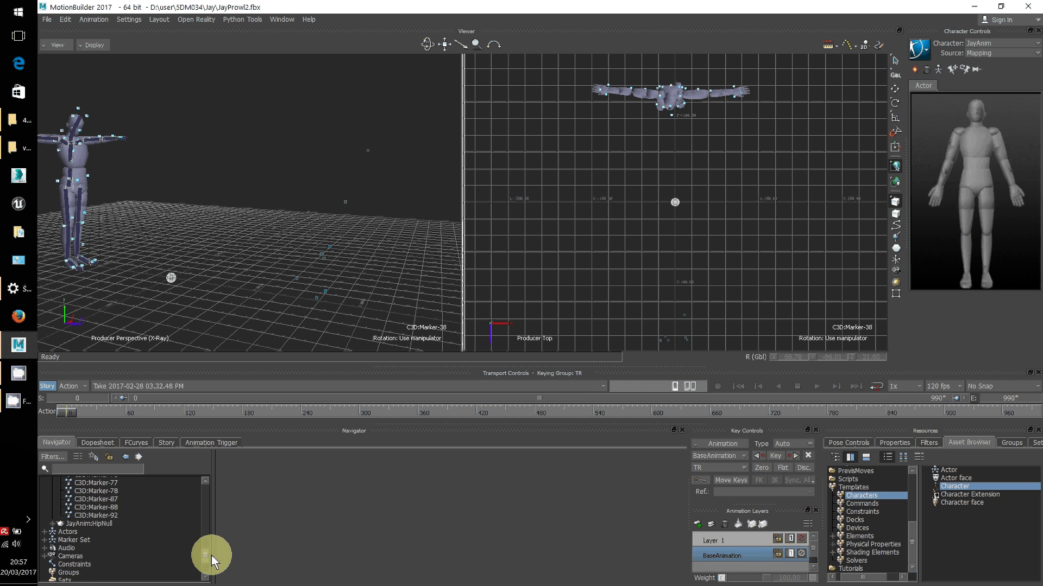
{"action": "left_click", "coordinate": [102, 515], "text": "shift"}
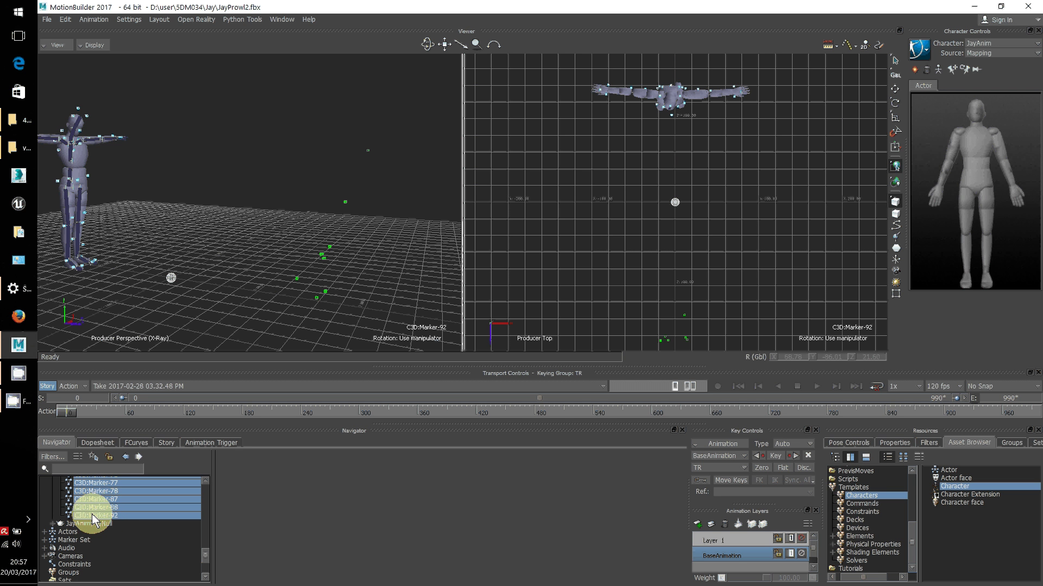
{"action": "right_click", "coordinate": [108, 510]}
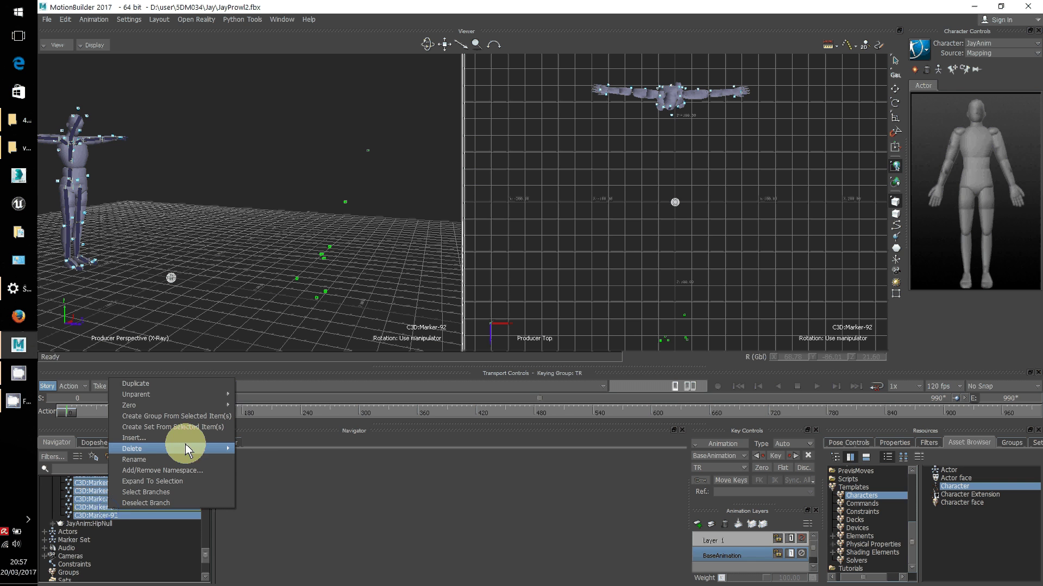
{"action": "mouse_move", "coordinate": [190, 444]}
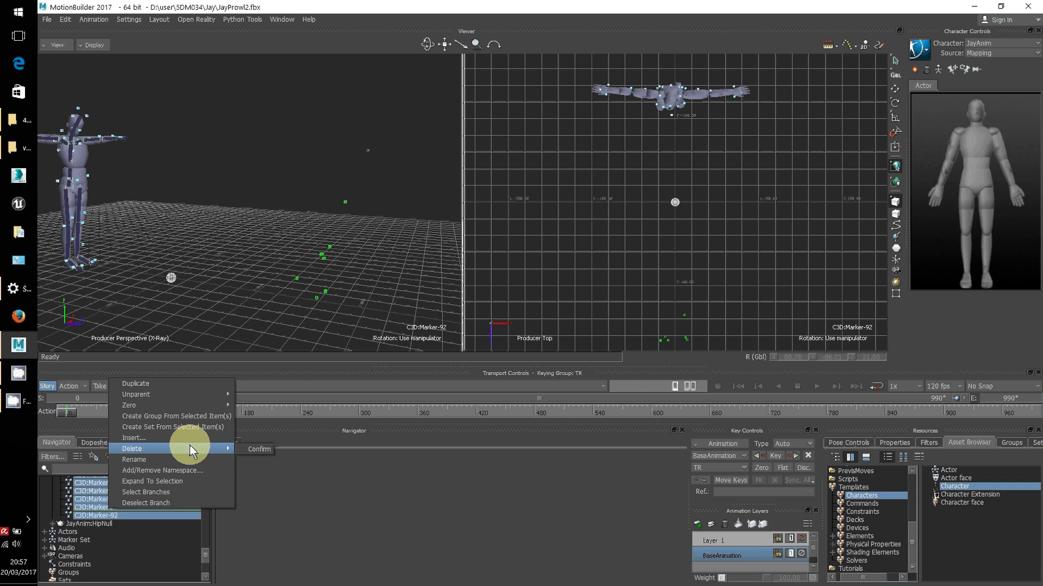
{"action": "left_click", "coordinate": [243, 448]}
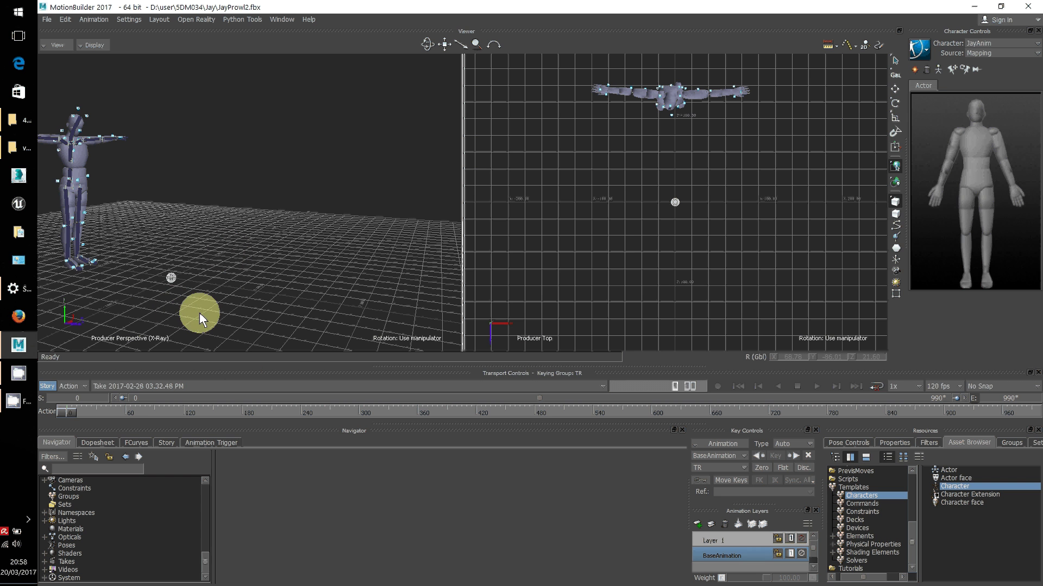
List the C3D:JayAnim markers under C3D:optical and scrub the timeline to preview the prowl.
{"action": "left_click", "coordinate": [172, 278]}
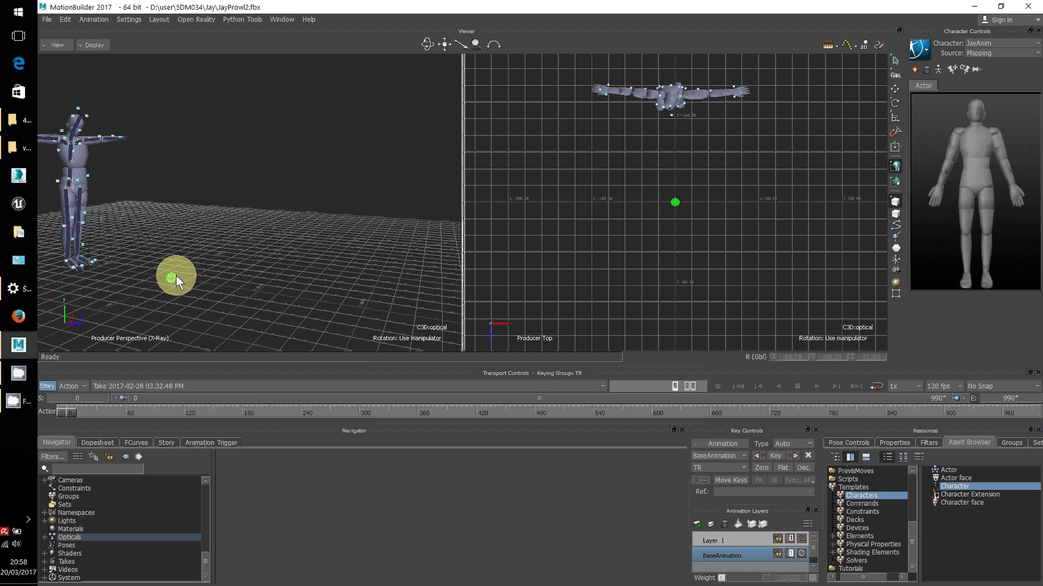
{"action": "left_click", "coordinate": [44, 537]}
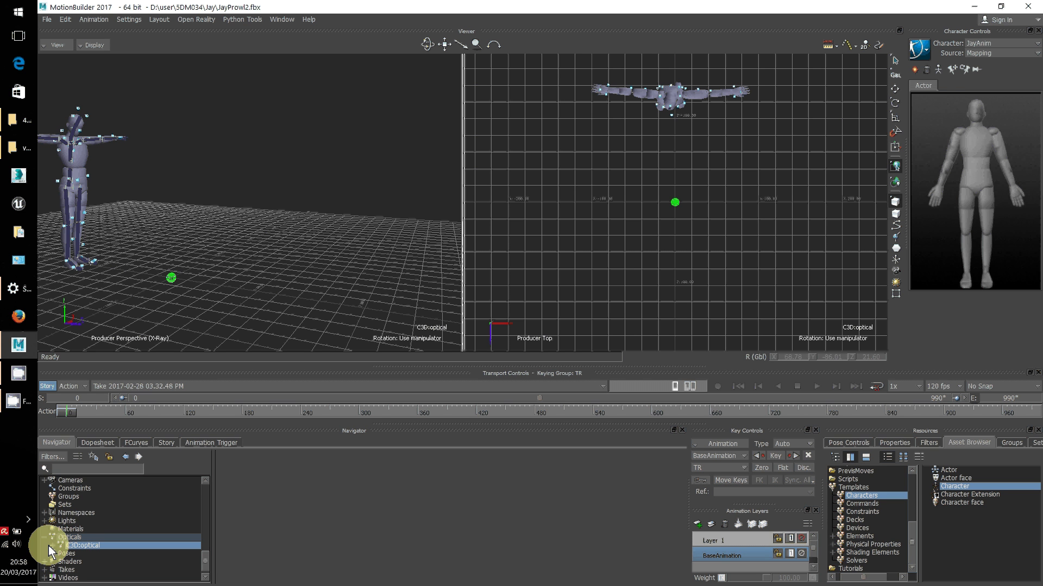
{"action": "left_click", "coordinate": [53, 546]}
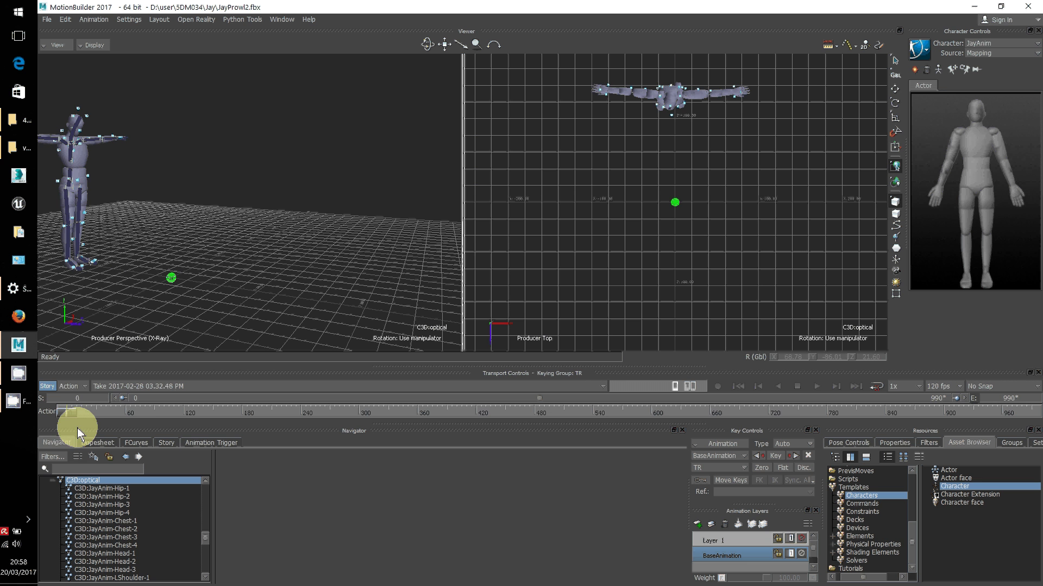
{"action": "left_click_drag", "start_coordinate": [70, 417], "coordinate": [46, 406]}
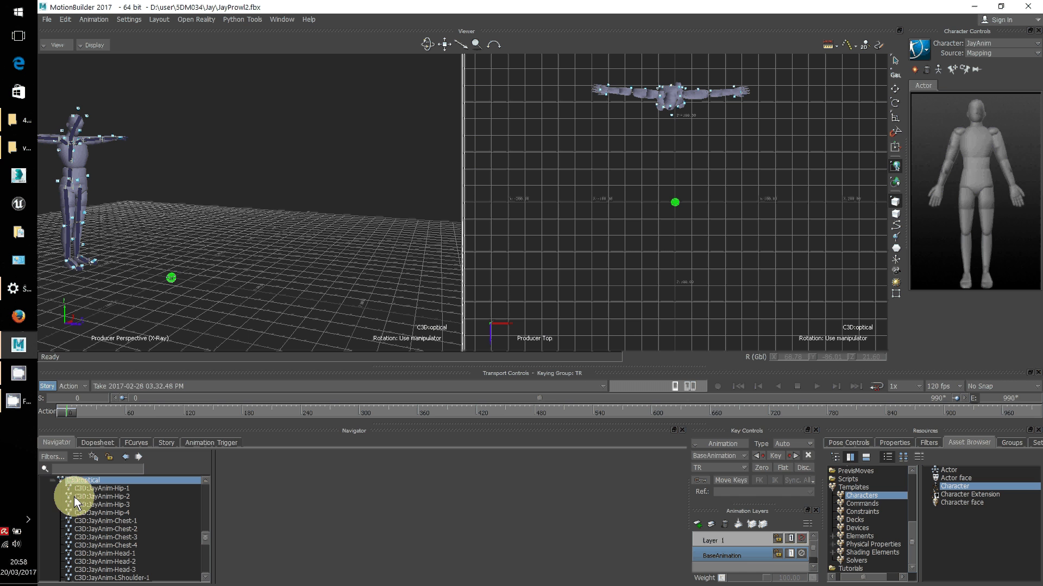
Collapse the C3D:optical branches and select the JayAnim actor under Actors.
{"action": "right_click", "coordinate": [82, 480]}
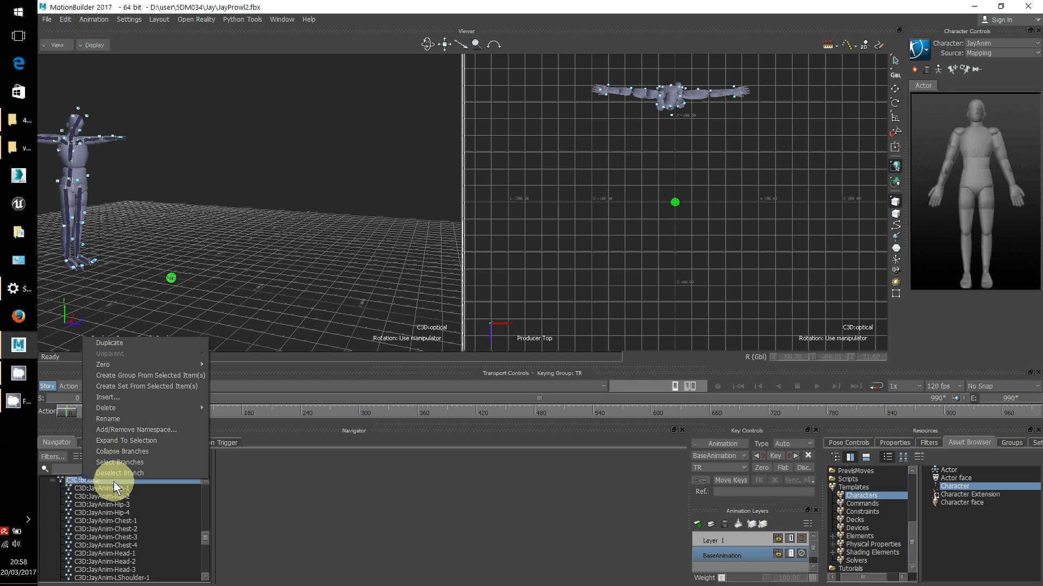
{"action": "left_click", "coordinate": [127, 455]}
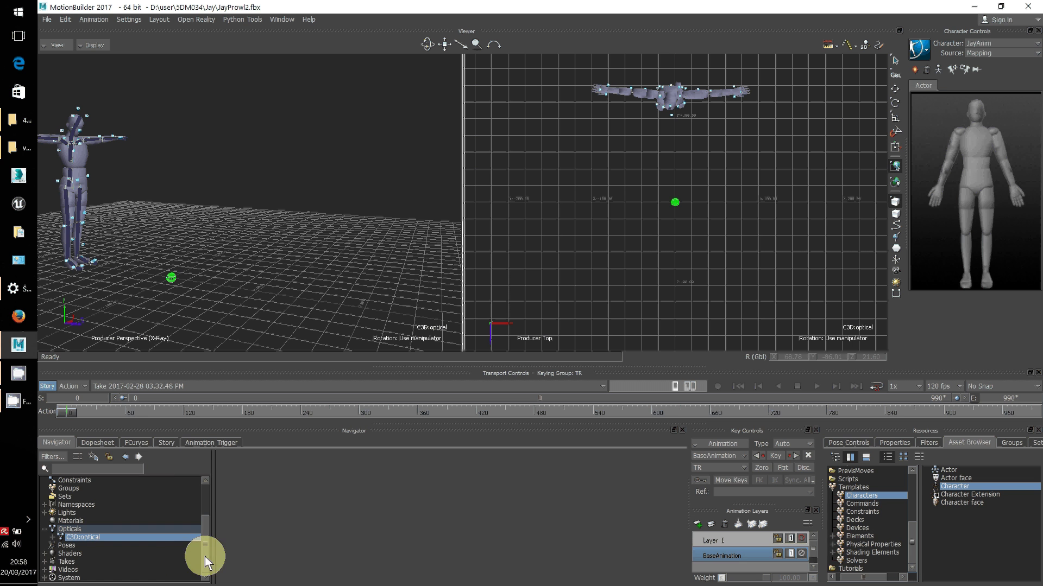
{"action": "left_click_drag", "start_coordinate": [207, 549], "coordinate": [217, 510]}
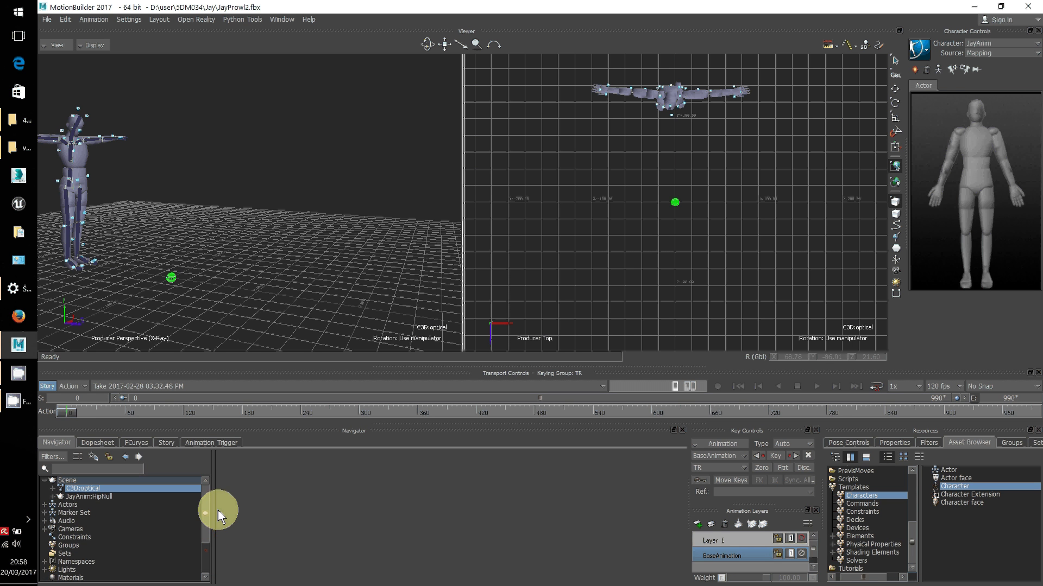
{"action": "left_click", "coordinate": [45, 504]}
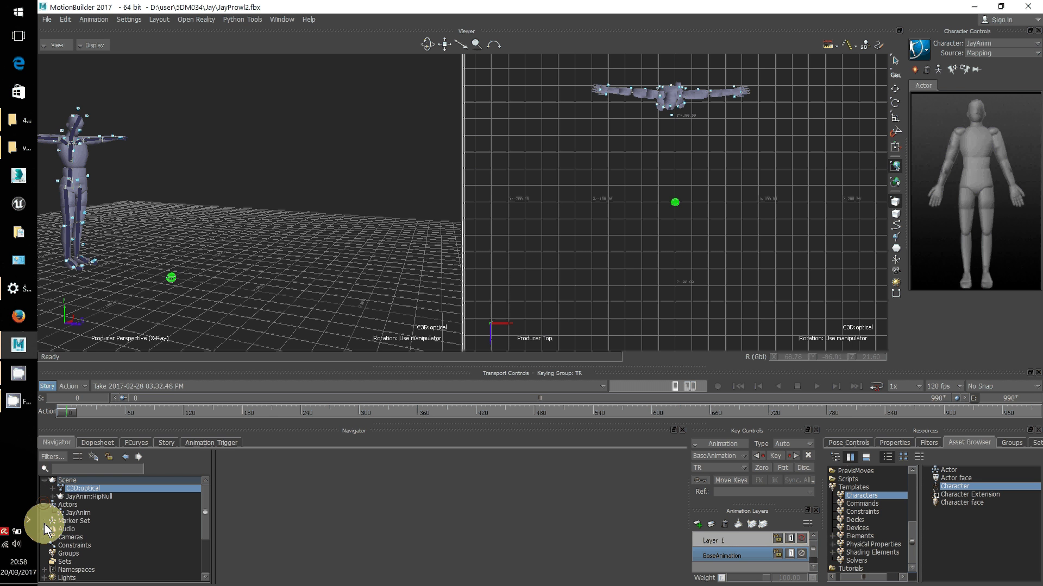
{"action": "left_click", "coordinate": [76, 513]}
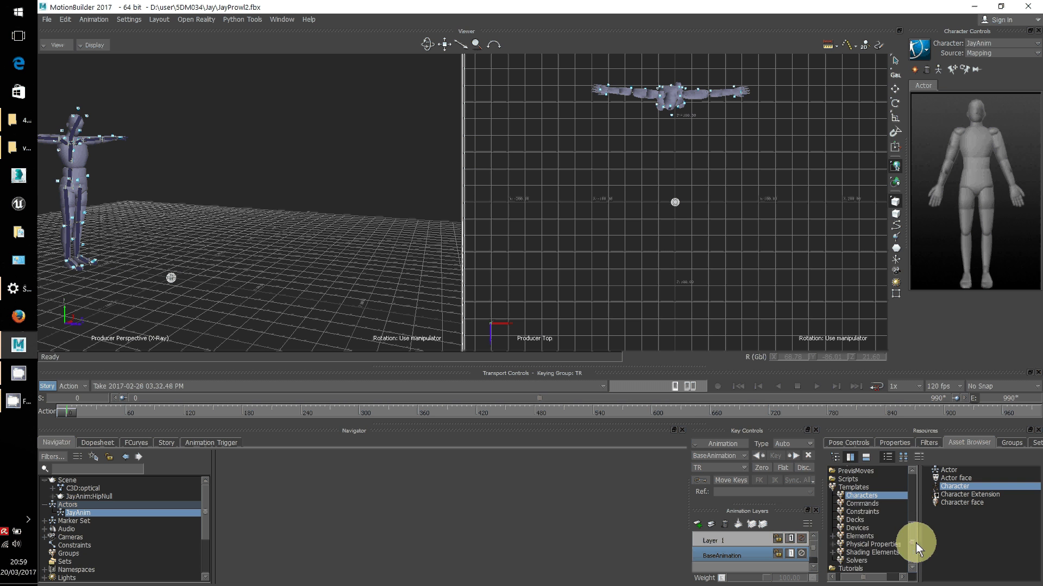
Show the 5DM034 folder's files in the Asset Browser and dismiss the three Video Load Error messages.
{"action": "left_click_drag", "start_coordinate": [916, 543], "coordinate": [917, 491]}
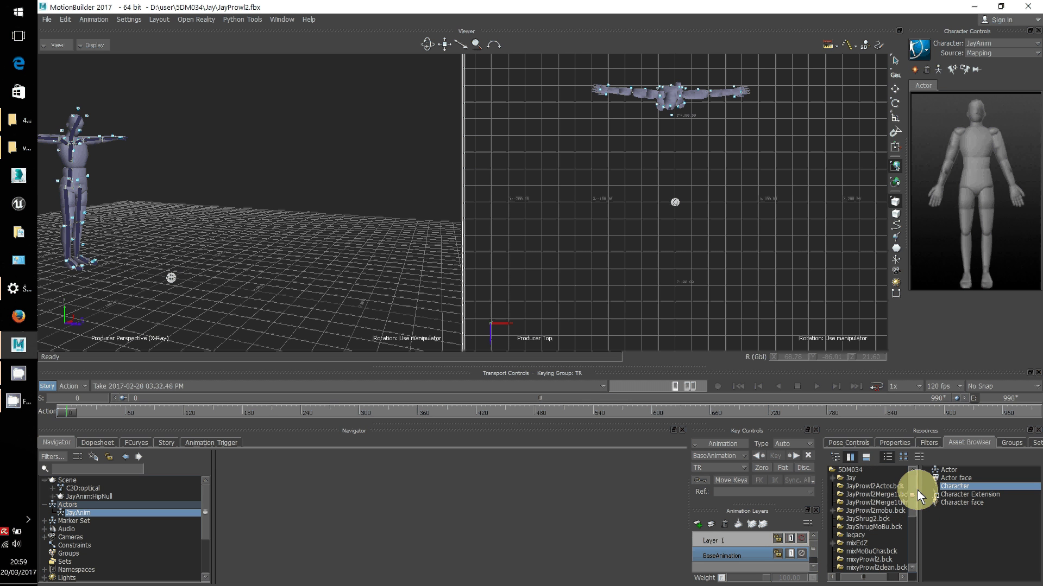
{"action": "left_click", "coordinate": [845, 472]}
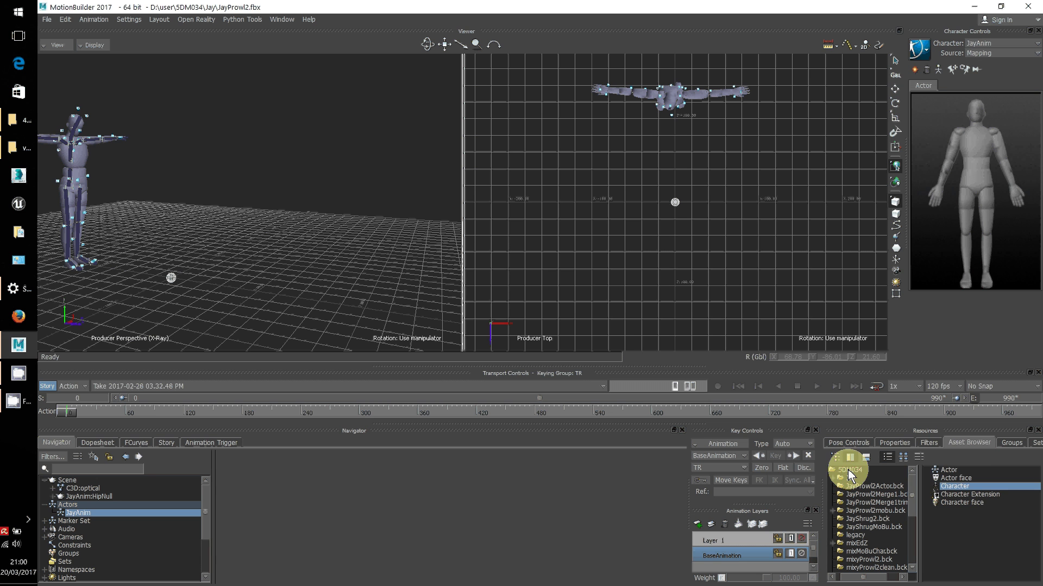
{"action": "left_click", "coordinate": [546, 331]}
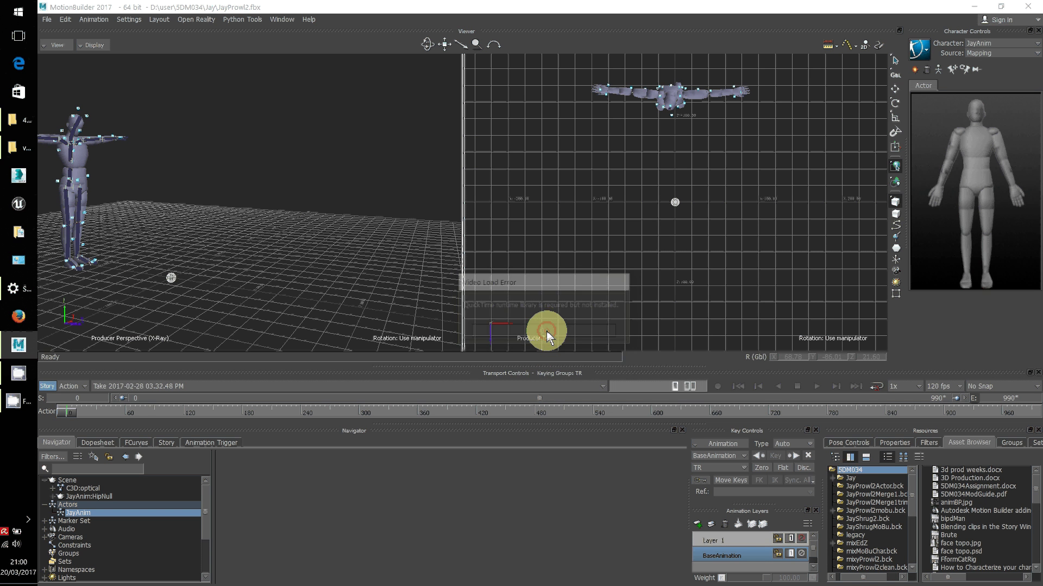
{"action": "left_click", "coordinate": [547, 331]}
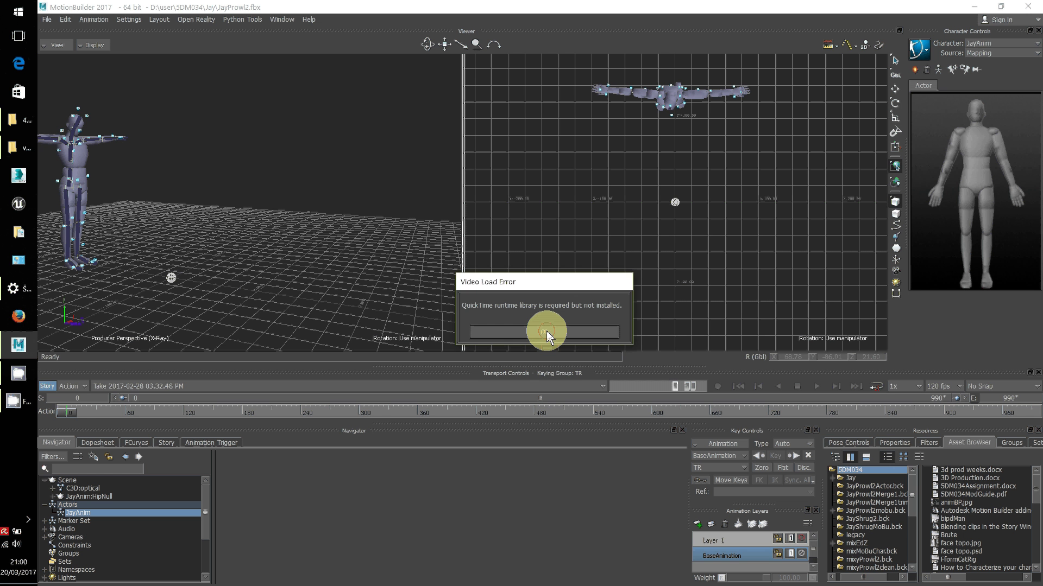
{"action": "left_click", "coordinate": [546, 331]}
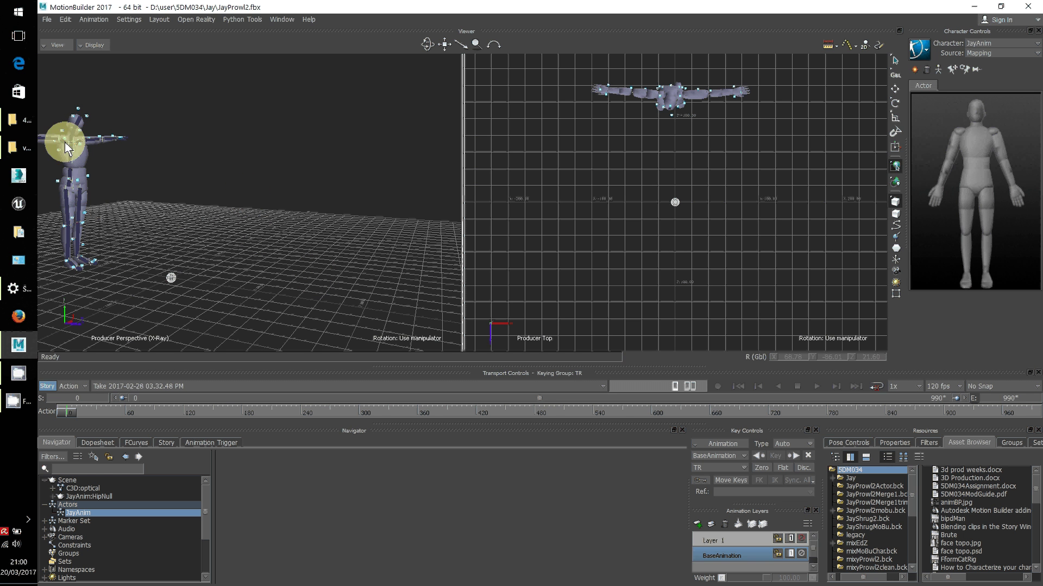
Save As into 5DM034, overwriting mobuProwl2Ani.fbx with the default Save Options.
{"action": "left_click", "coordinate": [45, 19]}
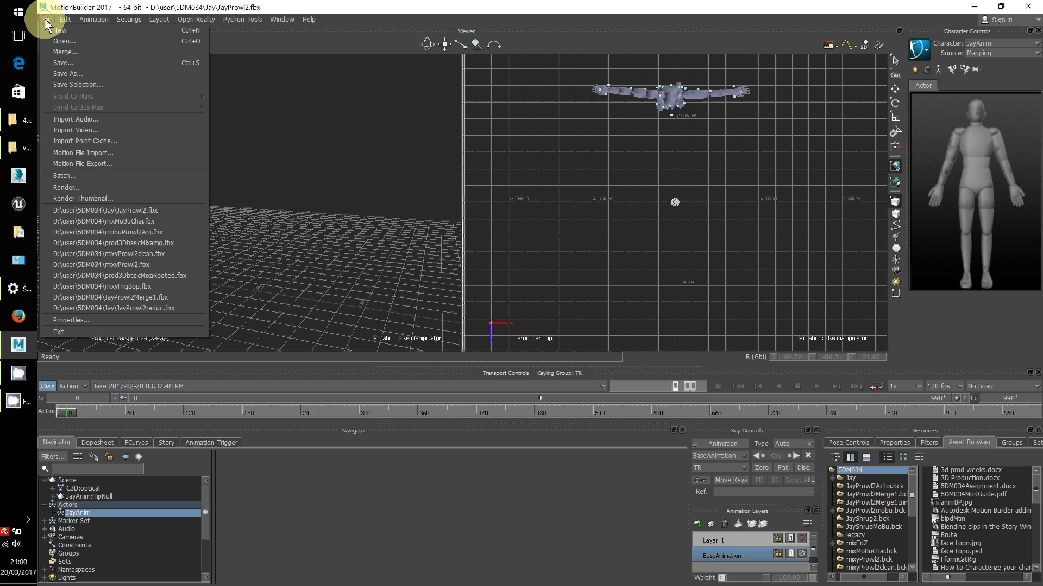
{"action": "left_click", "coordinate": [74, 73]}
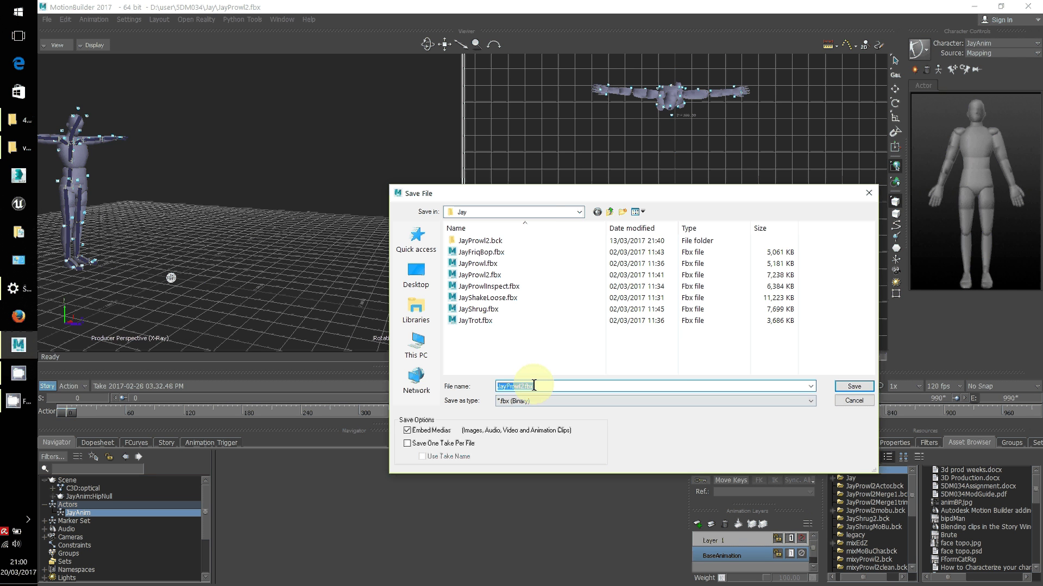
{"action": "left_click", "coordinate": [609, 212]}
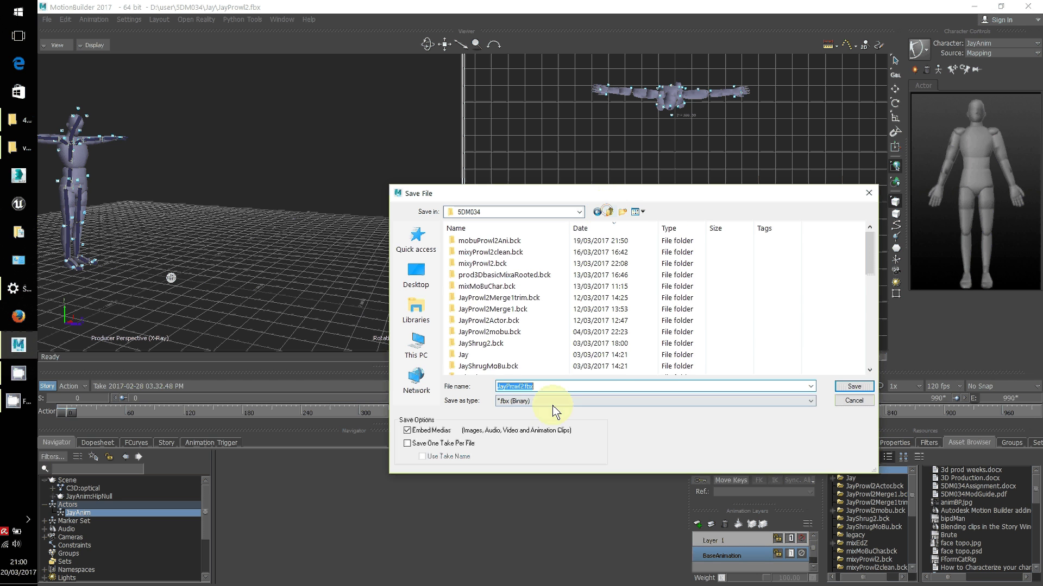
{"action": "left_click_drag", "start_coordinate": [869, 255], "coordinate": [873, 323]}
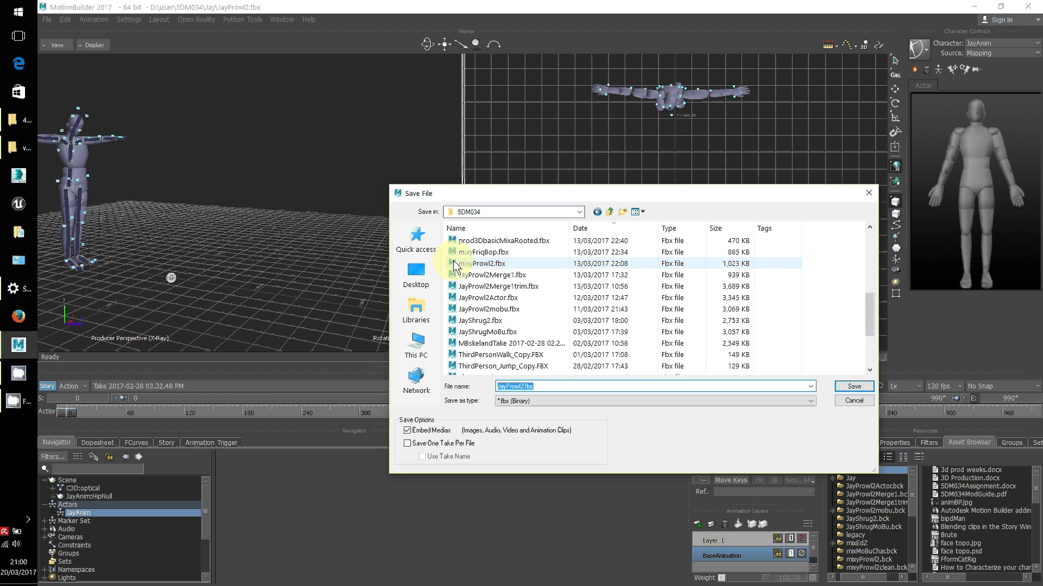
{"action": "scroll", "coordinate": [454, 266], "scroll_direction": "up", "scroll_amount": 2}
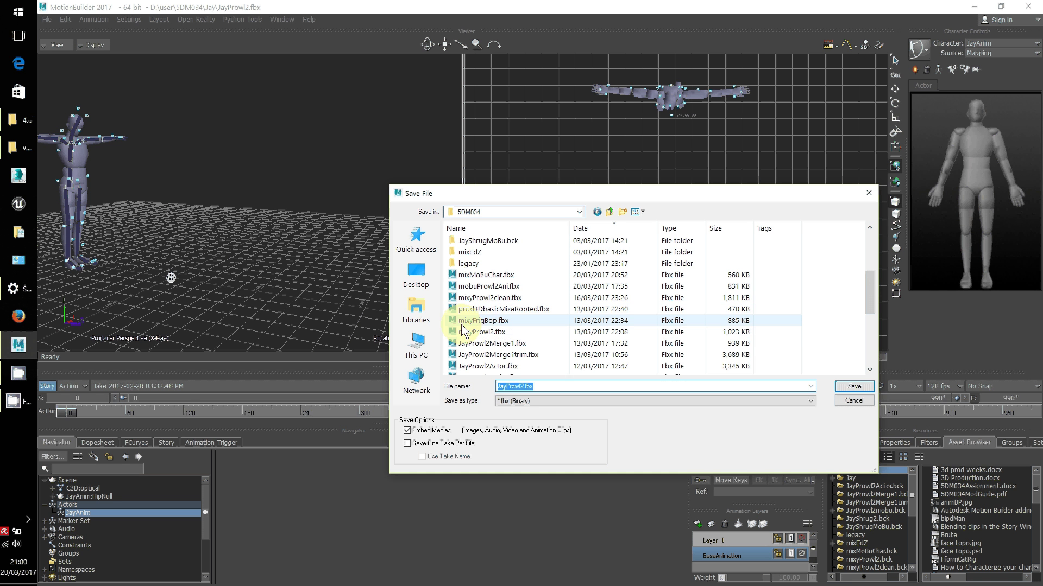
{"action": "double_click", "coordinate": [451, 292]}
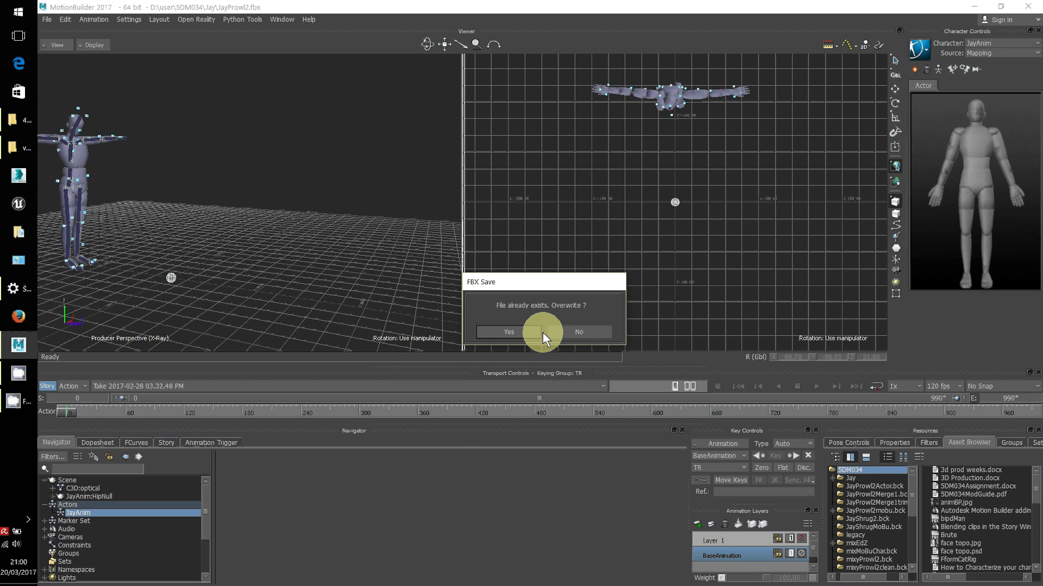
{"action": "left_click", "coordinate": [541, 332]}
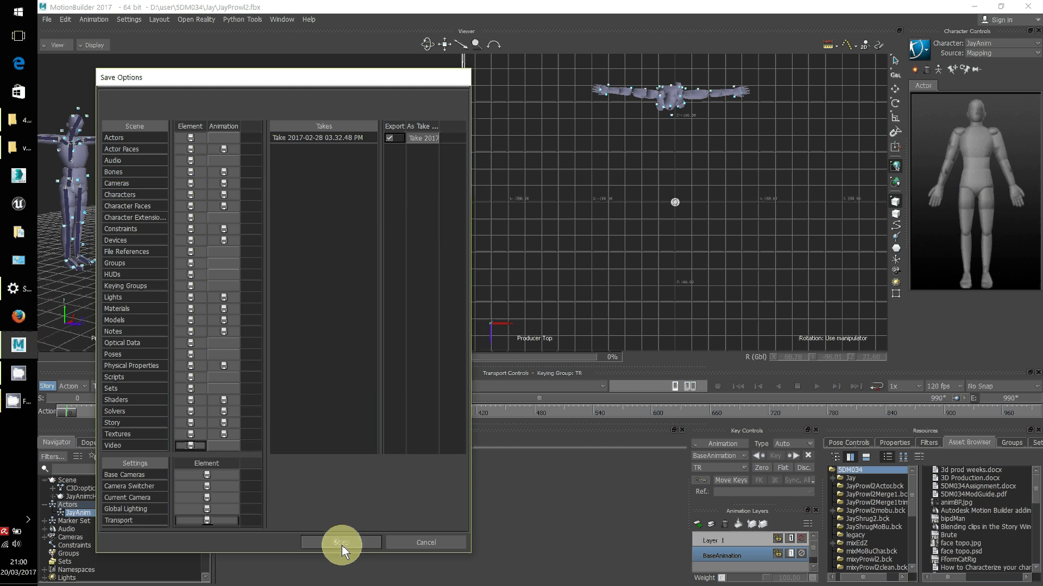
{"action": "left_click", "coordinate": [341, 543]}
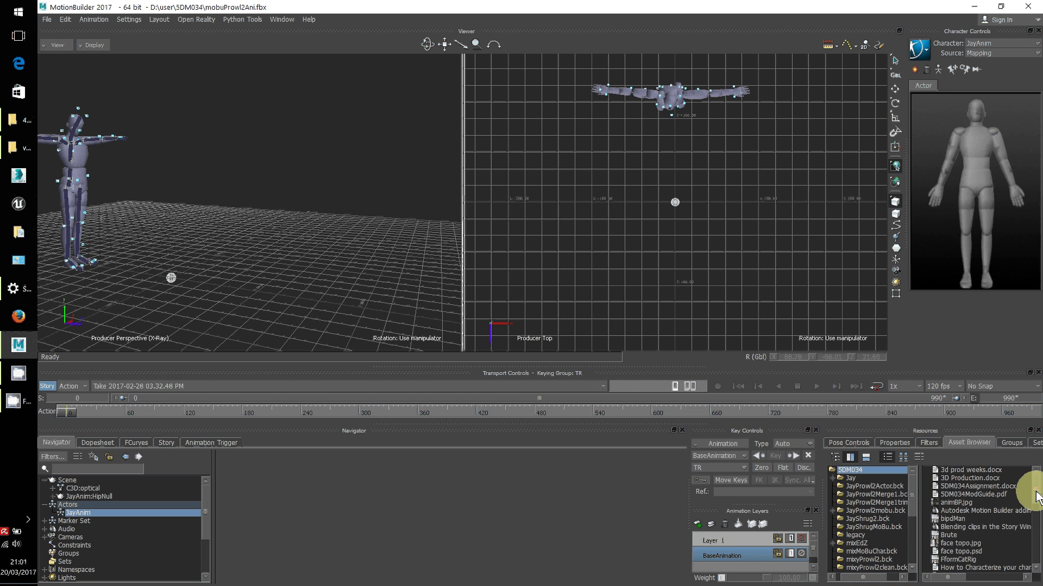
Find the mixMoBuChar.fbx asset in the Asset Browser and drag it into the scene viewer.
{"action": "scroll", "coordinate": [1037, 499], "scroll_direction": "down", "scroll_amount": 1}
{"action": "scroll", "coordinate": [1037, 500], "scroll_direction": "down", "scroll_amount": 1}
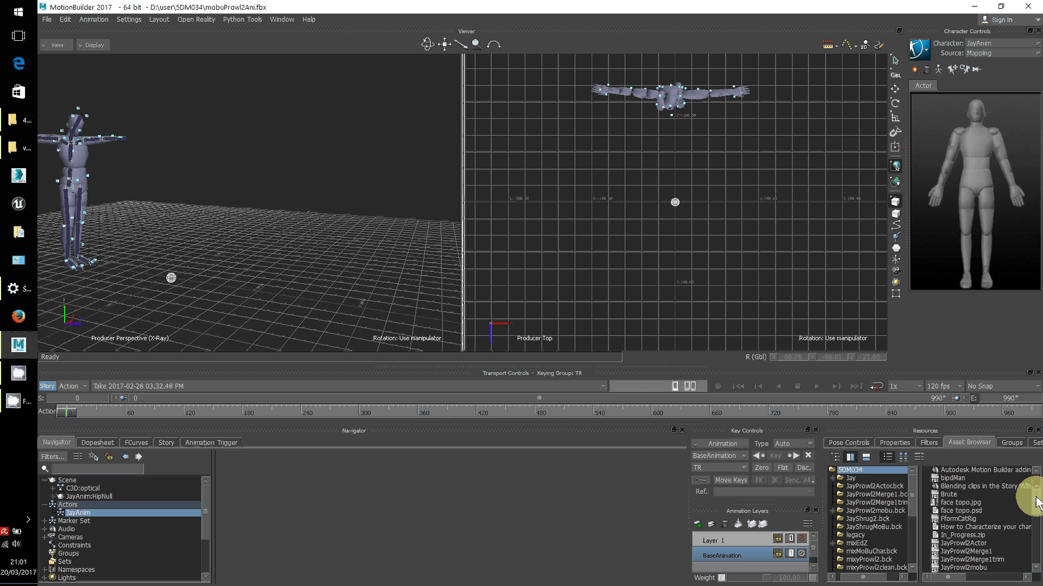
{"action": "scroll", "coordinate": [1001, 508], "scroll_direction": "down", "scroll_amount": 1}
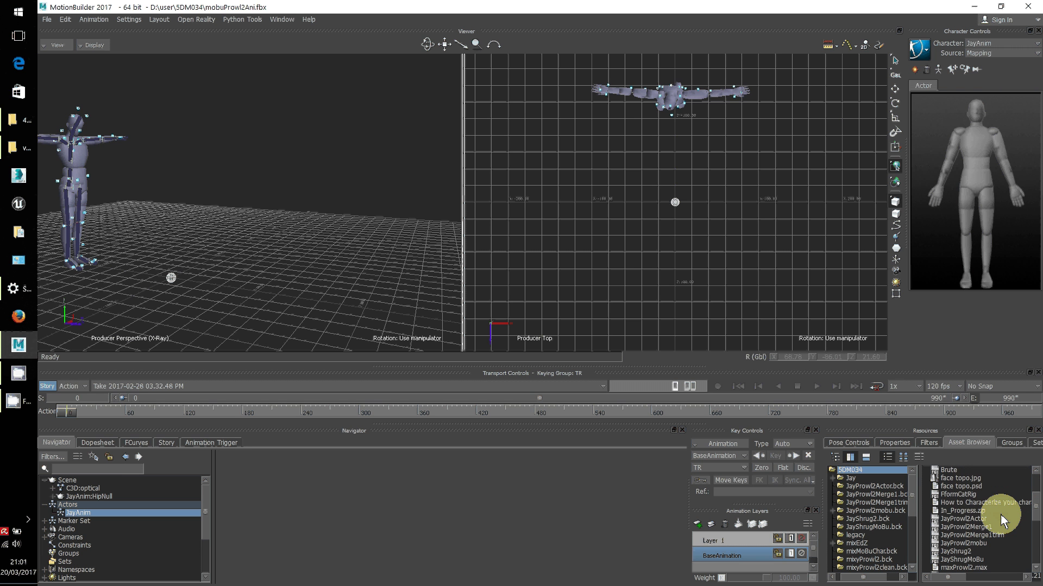
{"action": "scroll", "coordinate": [994, 505], "scroll_direction": "down", "scroll_amount": 2}
{"action": "scroll", "coordinate": [993, 508], "scroll_direction": "down", "scroll_amount": 1}
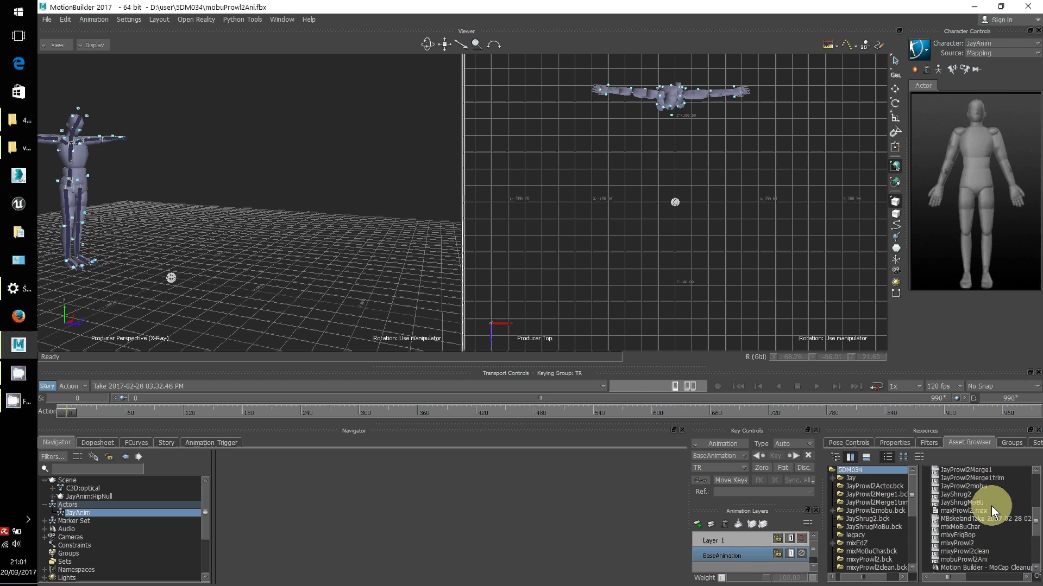
{"action": "left_click", "coordinate": [952, 529]}
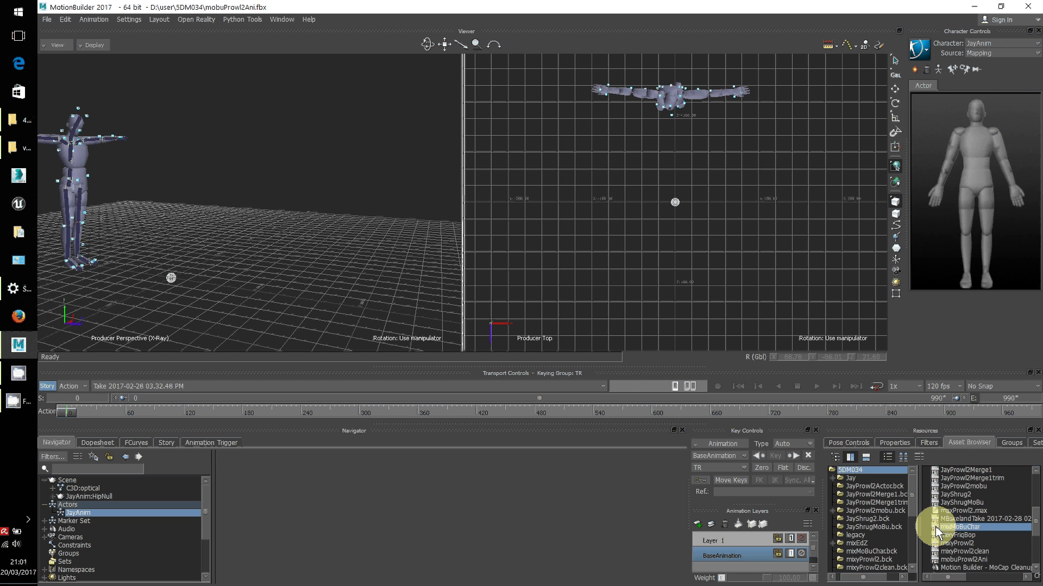
{"action": "left_click_drag", "start_coordinate": [935, 526], "coordinate": [209, 136]}
{"action": "mouse_move", "coordinate": [228, 134]}
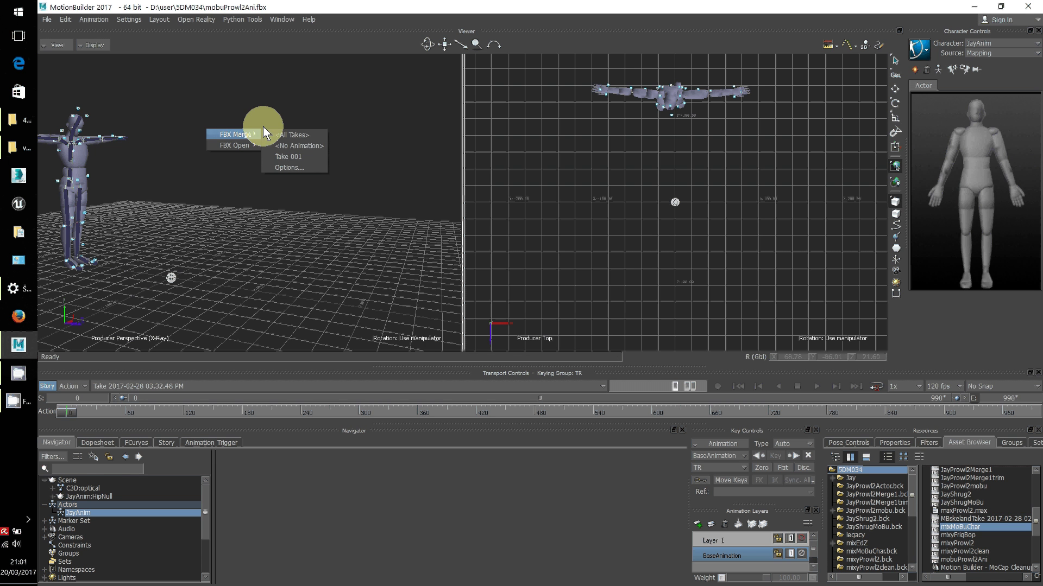
Merge mixMoBuChar with <No Animation> and expand Characters in the Navigator.
{"action": "left_click", "coordinate": [308, 145]}
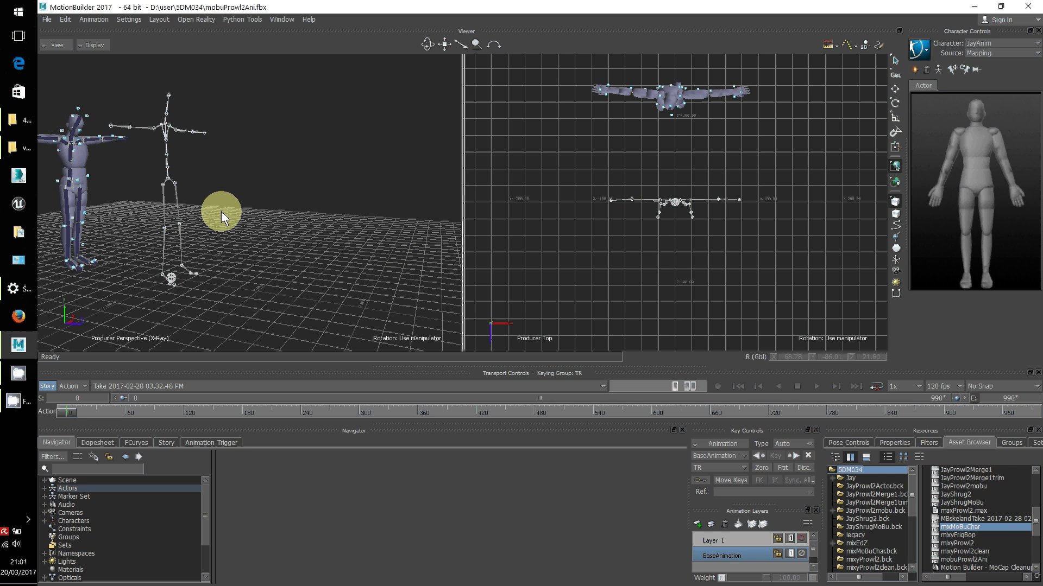
{"action": "left_click_drag", "start_coordinate": [63, 408], "coordinate": [42, 423]}
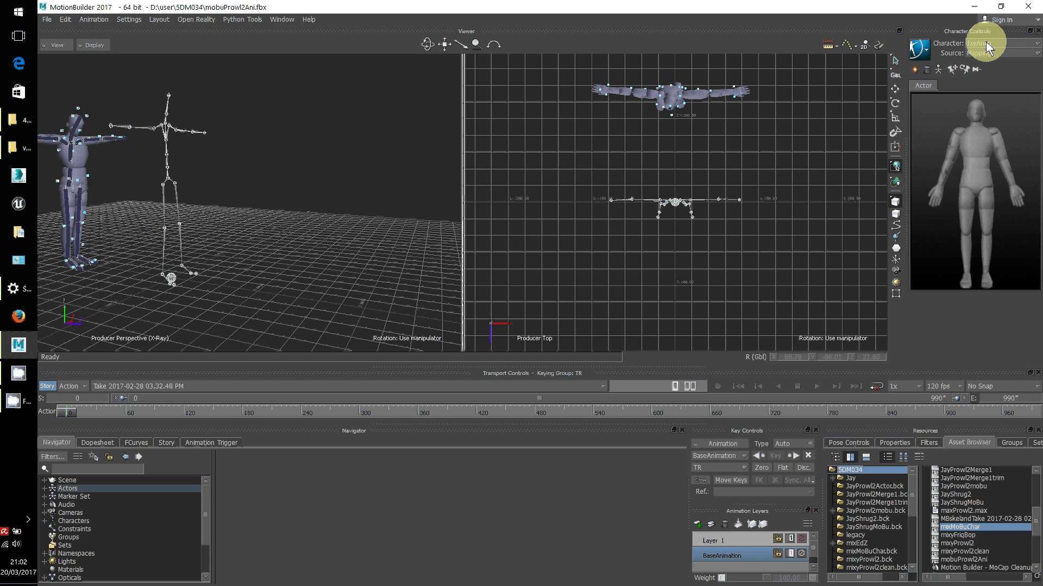
Rename the merged Character definition in the Navigator to mixaMan.
{"action": "left_click", "coordinate": [44, 520]}
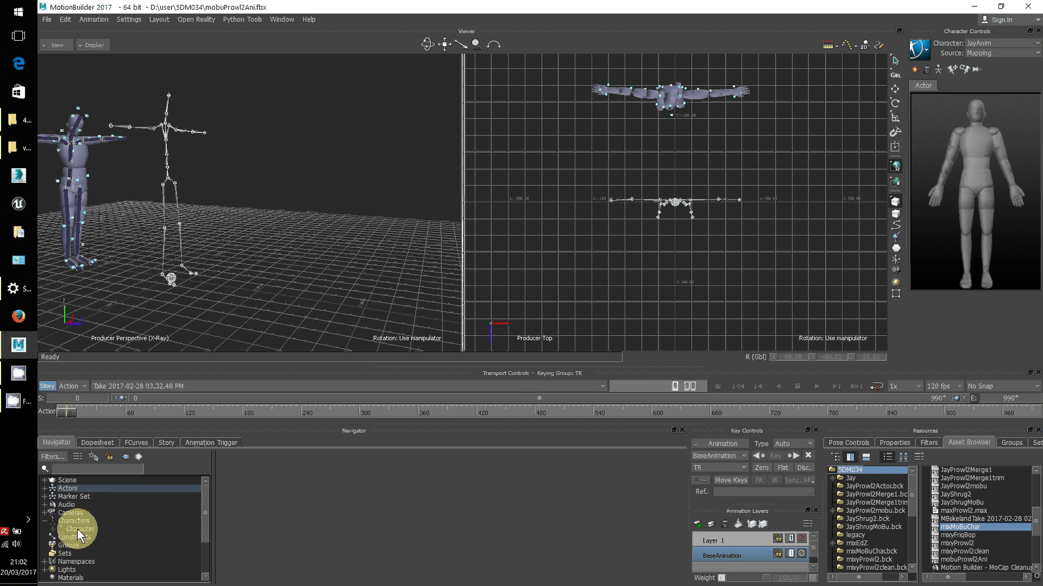
{"action": "left_click", "coordinate": [78, 530]}
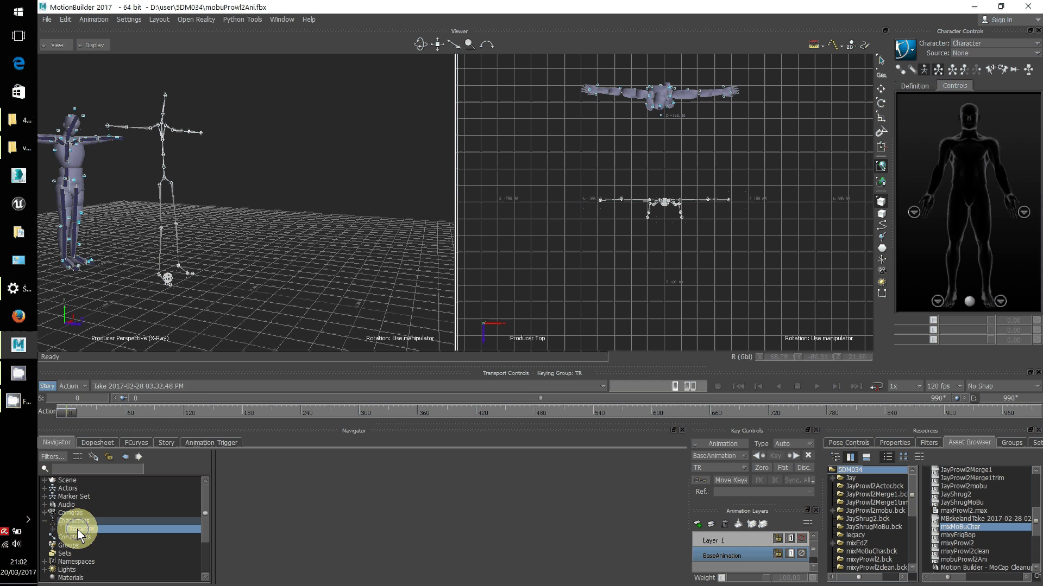
{"action": "right_click", "coordinate": [79, 534]}
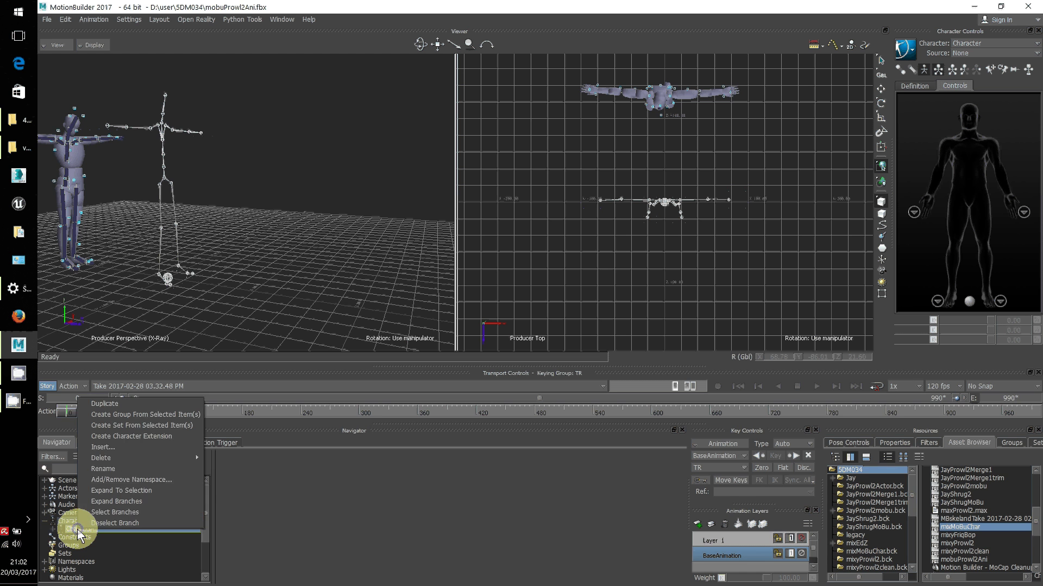
{"action": "left_click", "coordinate": [116, 467]}
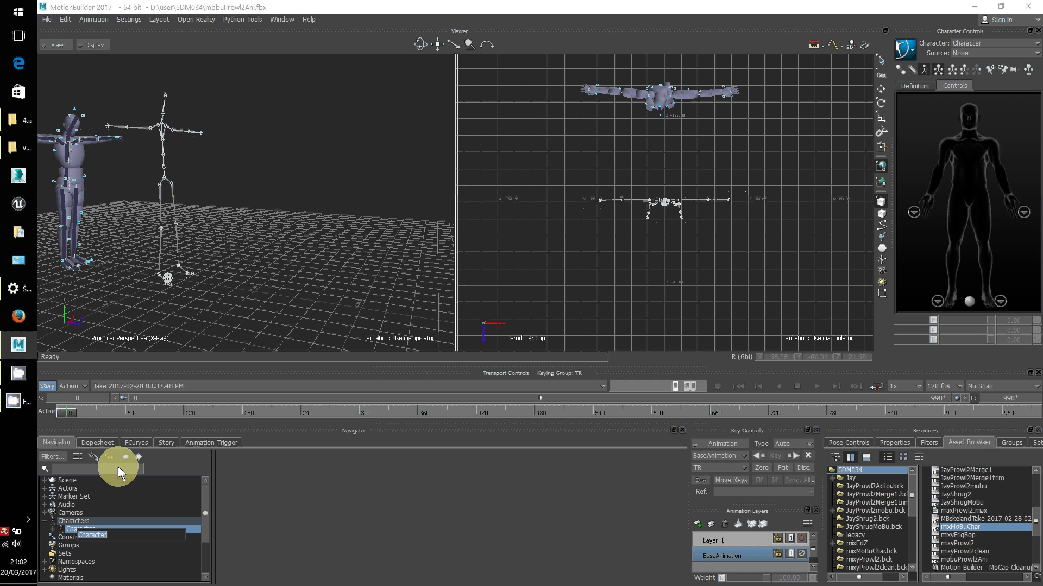
{"action": "type", "text": "m"}
{"action": "type", "text": "ixyMob"}
{"action": "type", "text": "u"}
{"action": "key", "text": "BackSpace"}
{"action": "key", "text": "BackSpace"}
{"action": "key", "text": "BackSpace"}
{"action": "key", "text": "BackSpace"}
{"action": "key", "text": "BackSpace"}
{"action": "type", "text": "aMan"}
{"action": "key", "text": "Return"}
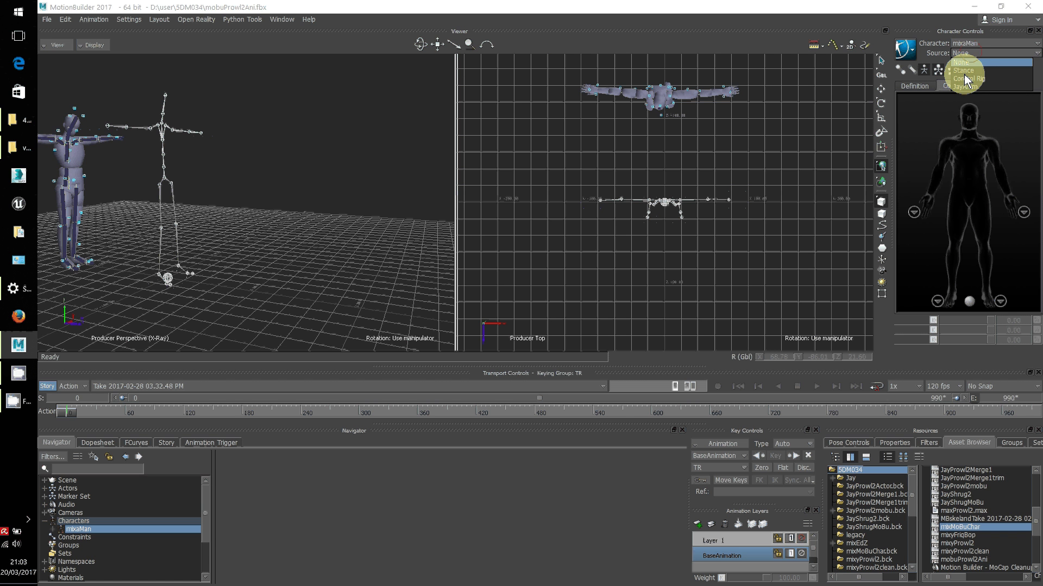
Set the mixaMan character's Source to JayAnim in Character Controls.
{"action": "left_click", "coordinate": [965, 53]}
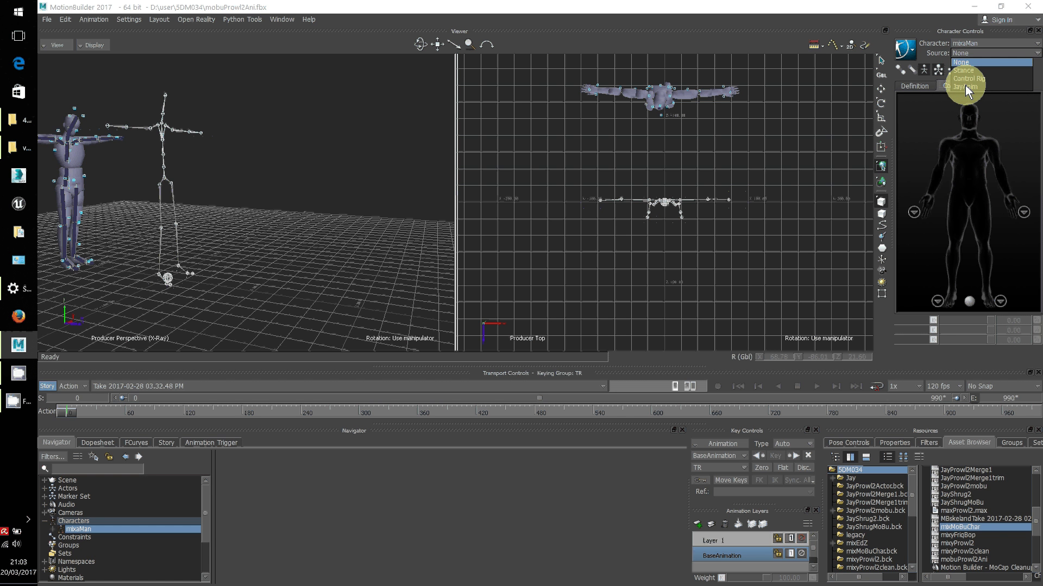
{"action": "left_click", "coordinate": [965, 86]}
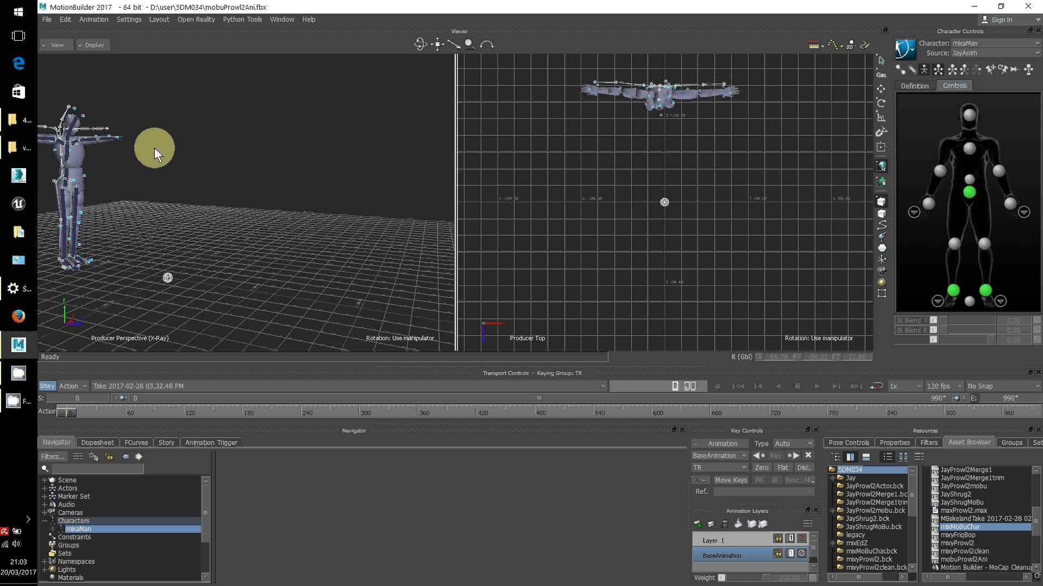
Switch the viewer to a single perspective pane, then zoom and orbit closer on the character.
{"action": "left_click", "coordinate": [64, 48]}
{"action": "mouse_move", "coordinate": [105, 57]}
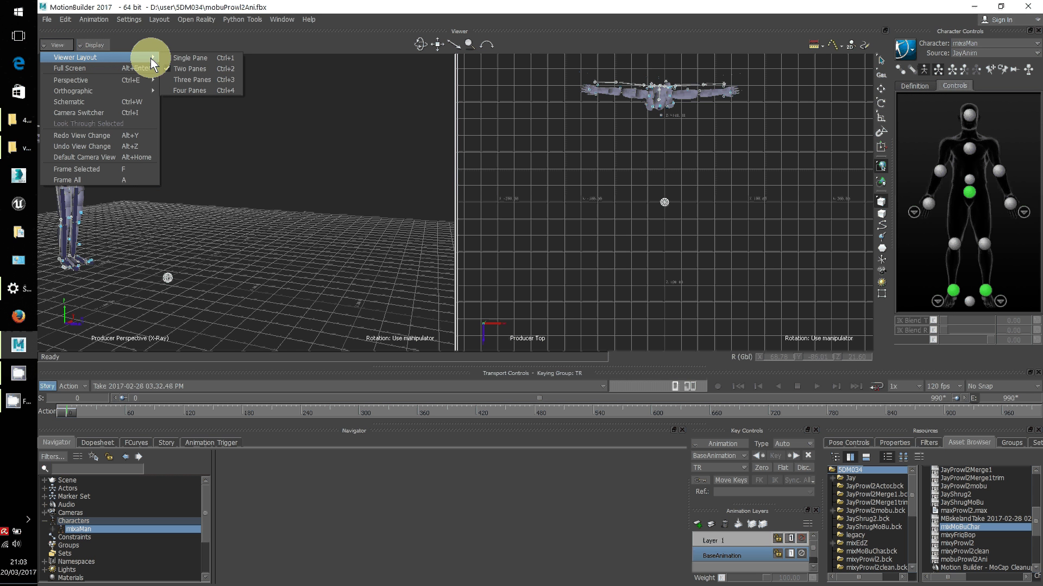
{"action": "left_click", "coordinate": [175, 57]}
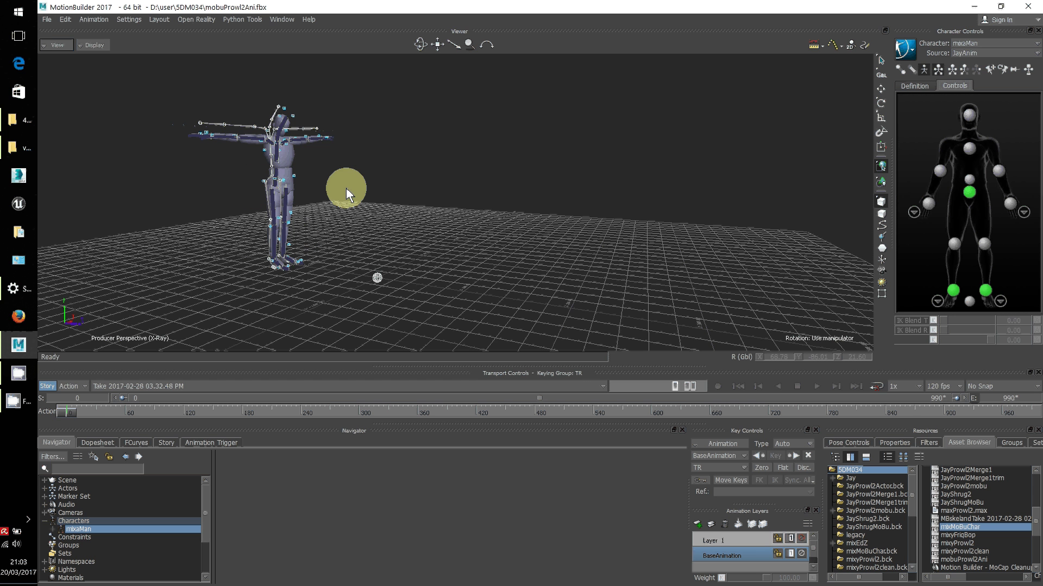
{"action": "scroll", "coordinate": [431, 155], "scroll_direction": "up", "scroll_amount": 2}
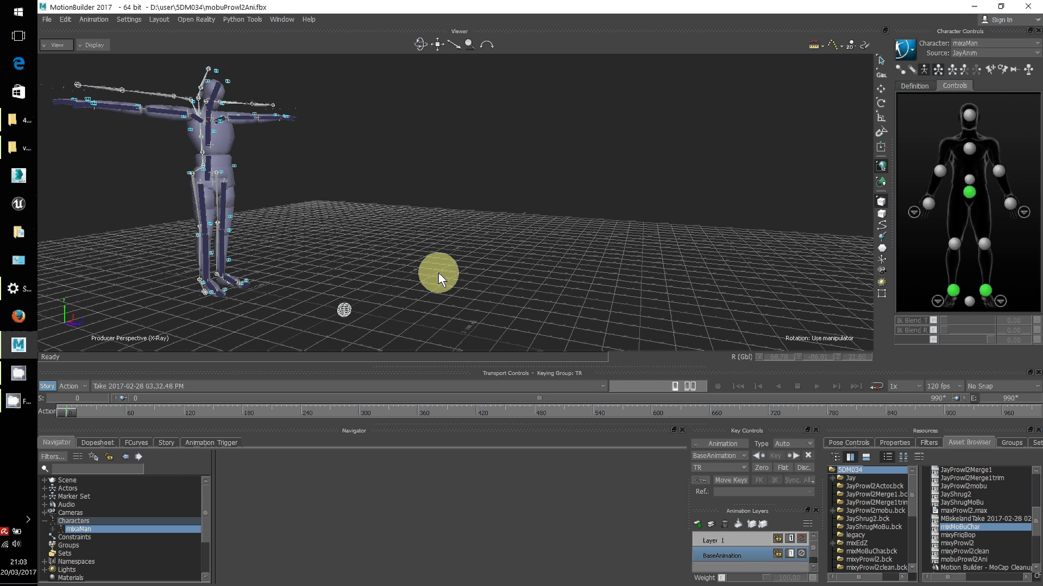
{"action": "left_click_drag", "start_coordinate": [446, 256], "coordinate": [504, 256], "text": "ctrl+shift"}
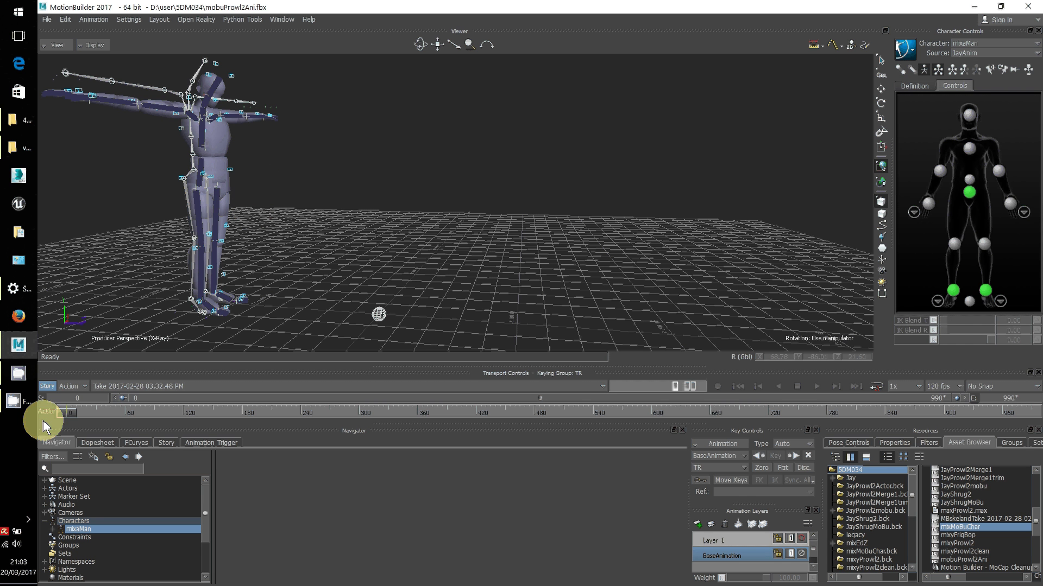
{"action": "left_click", "coordinate": [811, 385]}
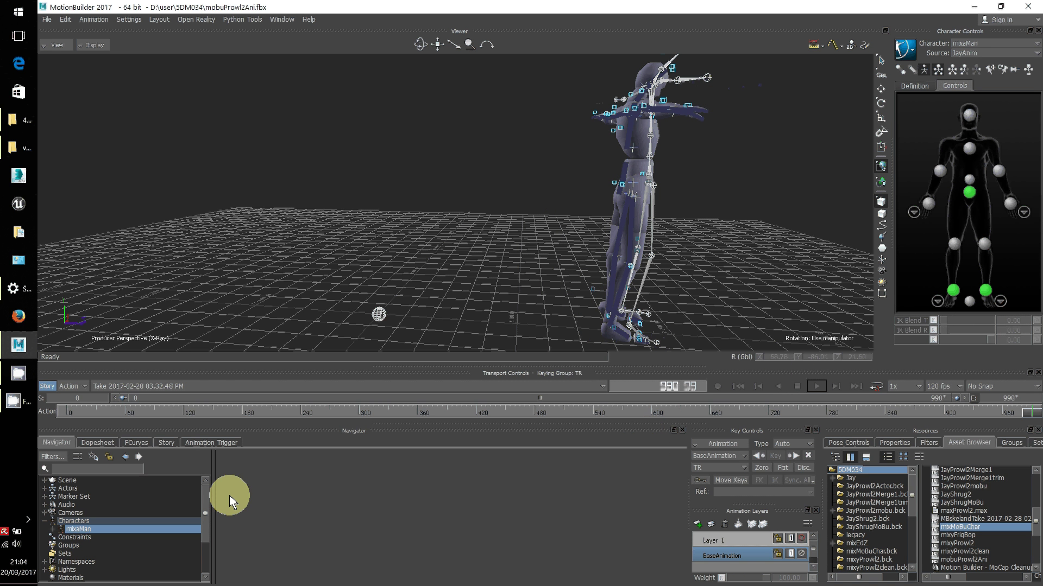
{"action": "left_click_drag", "start_coordinate": [1025, 414], "coordinate": [31, 410]}
{"action": "left_click", "coordinate": [261, 254]}
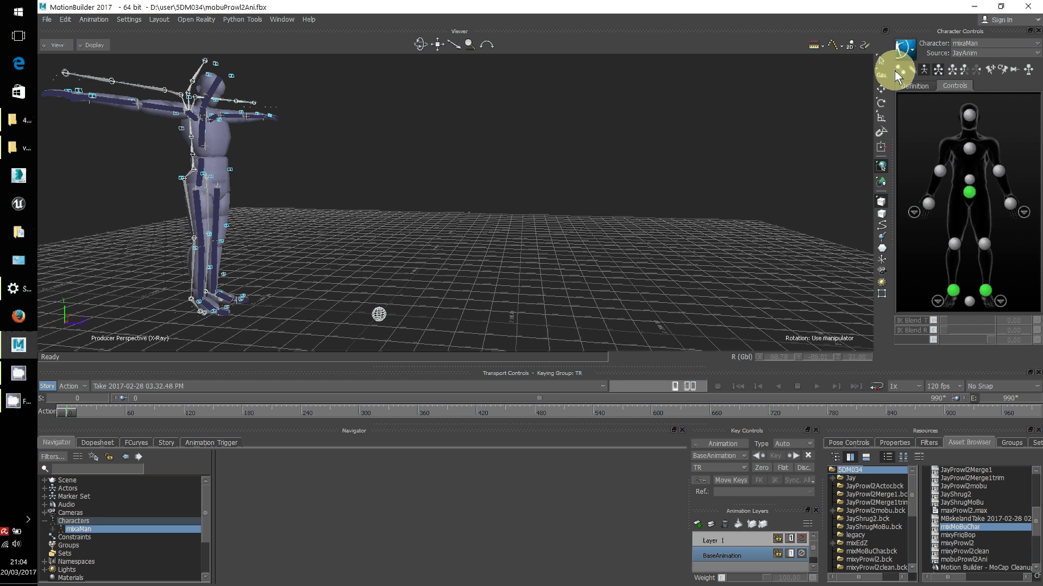
Bake (plot) the JayAnim motion to the mixaMan skeleton and save the scene.
{"action": "left_click", "coordinate": [912, 49]}
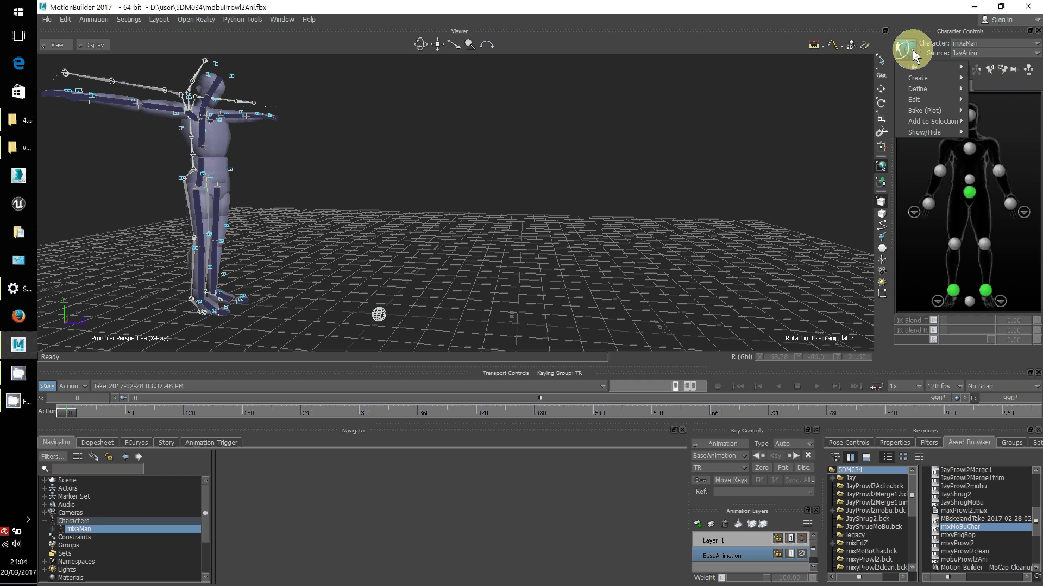
{"action": "mouse_move", "coordinate": [933, 110]}
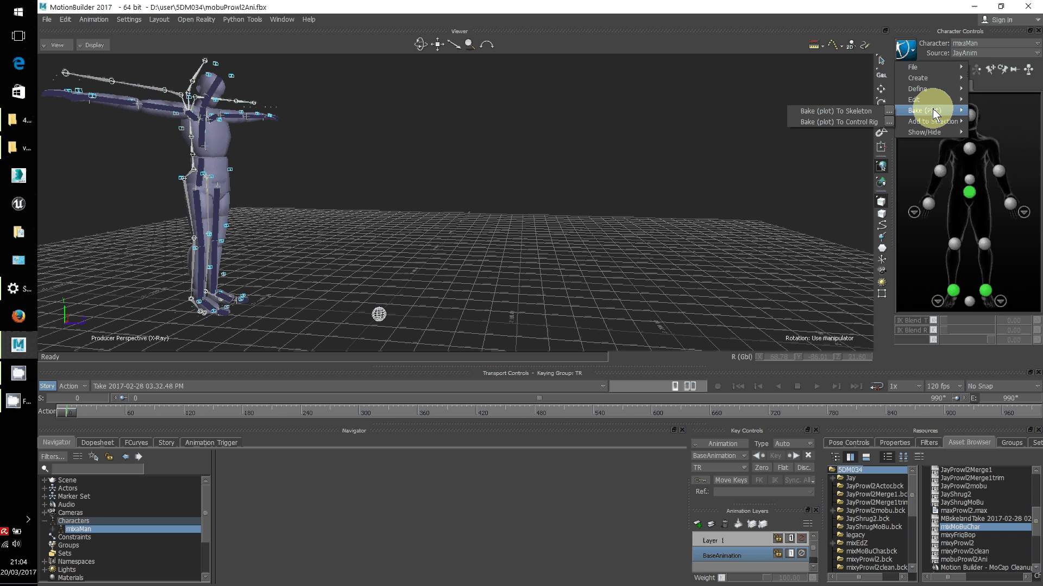
{"action": "left_click", "coordinate": [852, 111]}
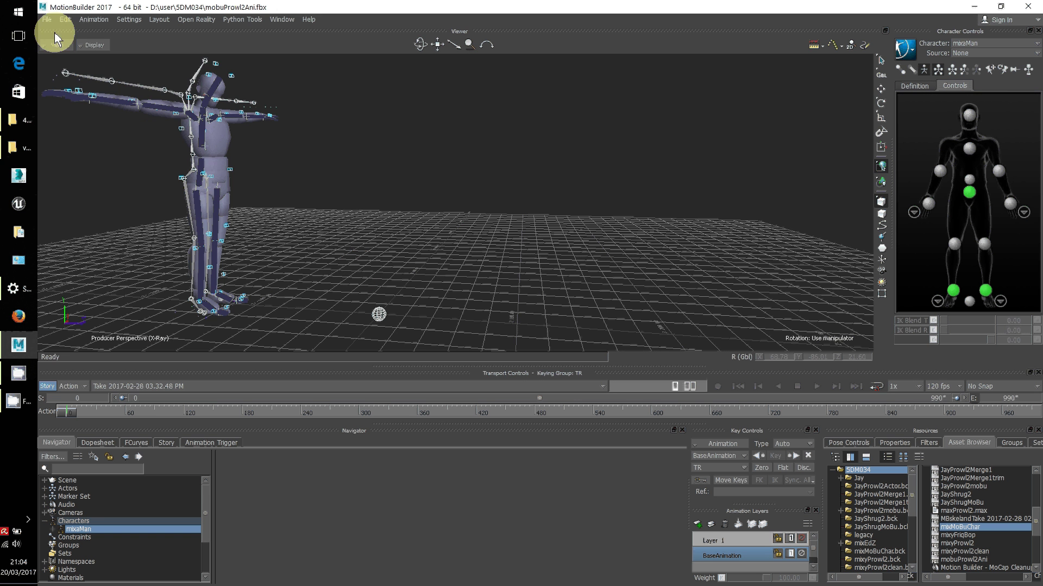
{"action": "left_click", "coordinate": [47, 20]}
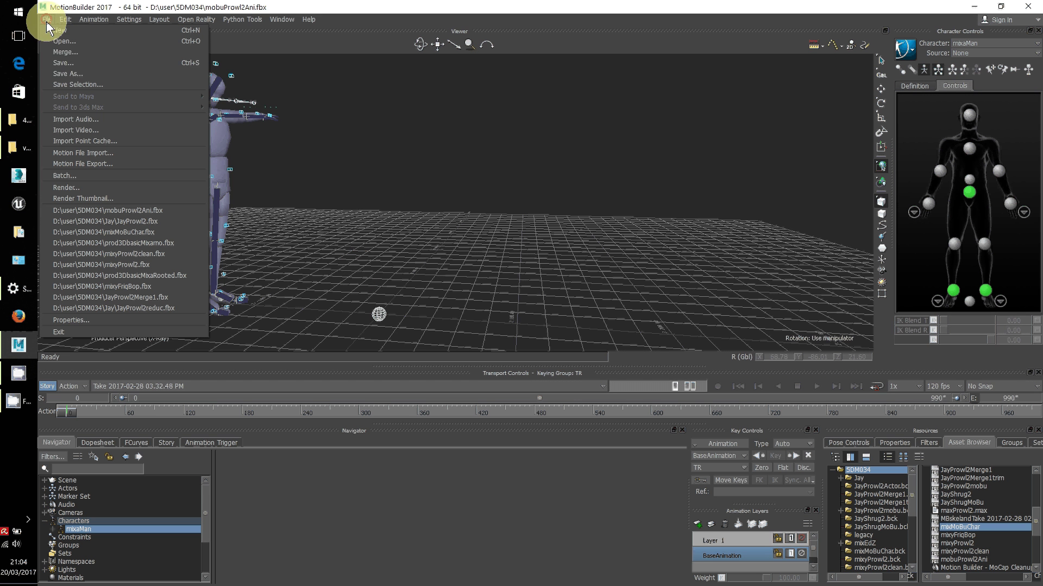
{"action": "left_click", "coordinate": [58, 64]}
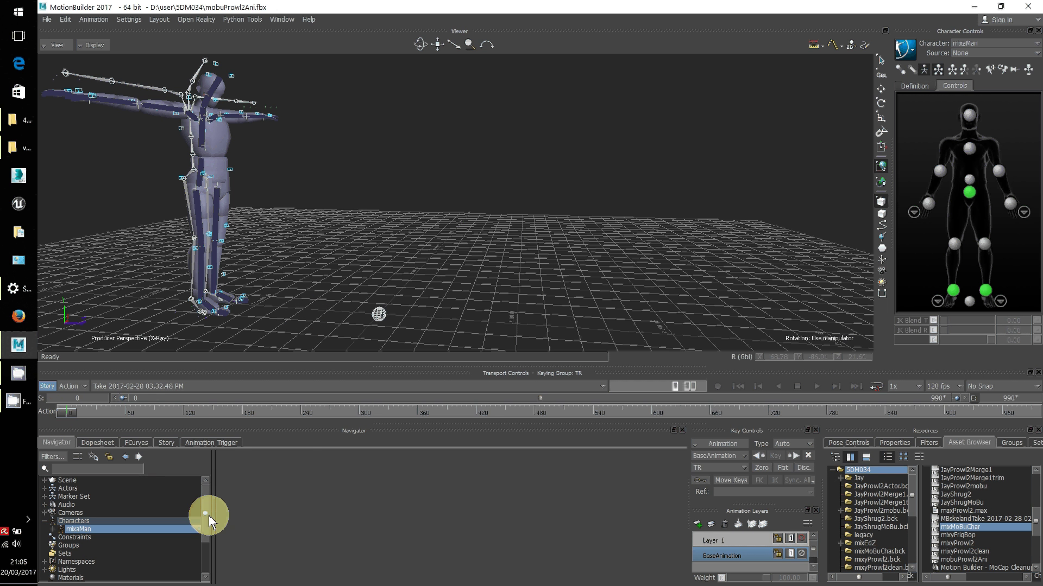
Select the C3D:optical and JayAnim:HipNull branches in the scene tree and delete them.
{"action": "left_click", "coordinate": [45, 480]}
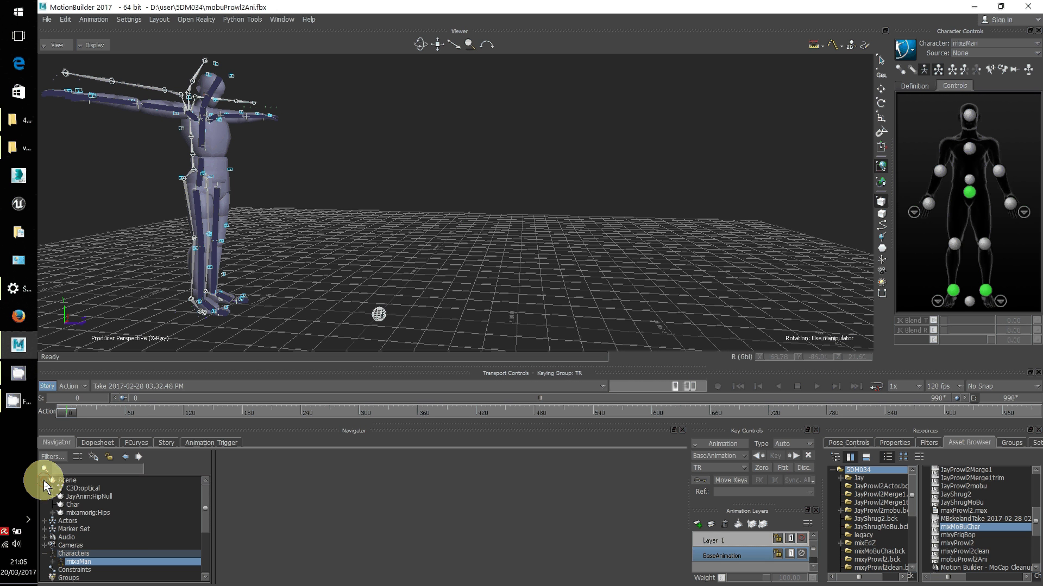
{"action": "left_click", "coordinate": [81, 488]}
{"action": "left_click", "coordinate": [94, 496], "text": "ctrl"}
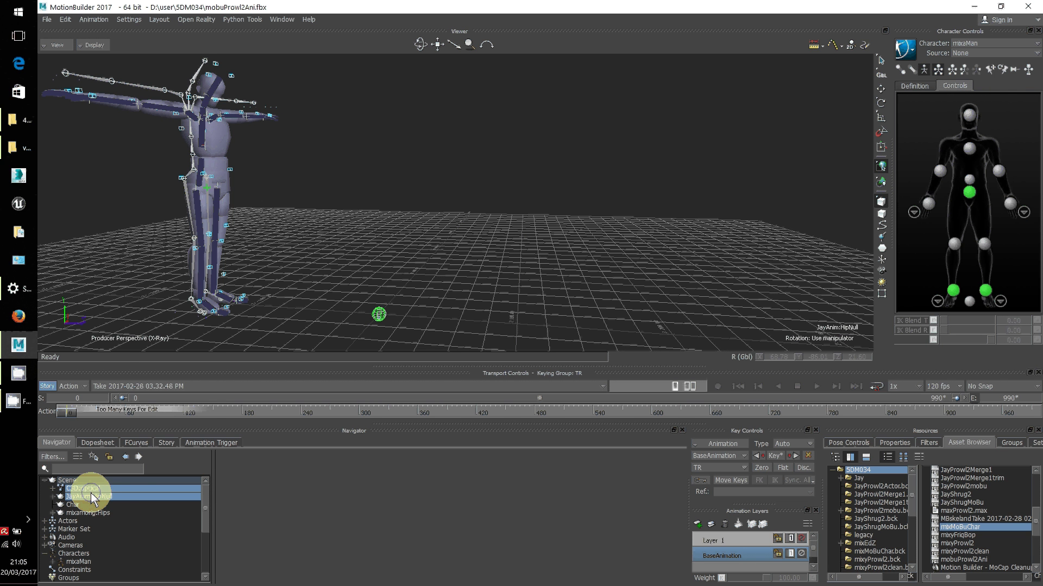
{"action": "right_click", "coordinate": [90, 493]}
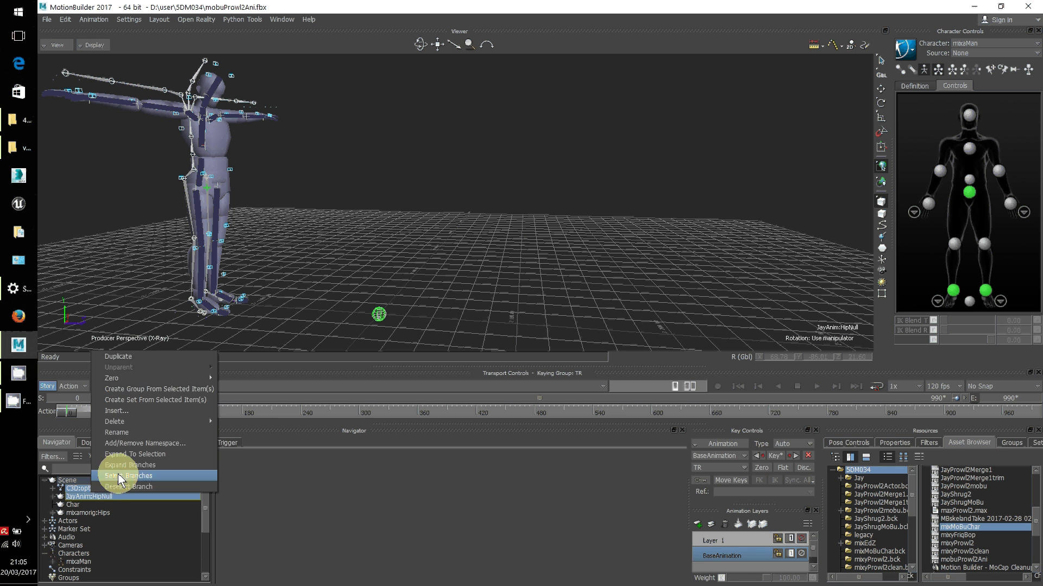
{"action": "left_click", "coordinate": [119, 476]}
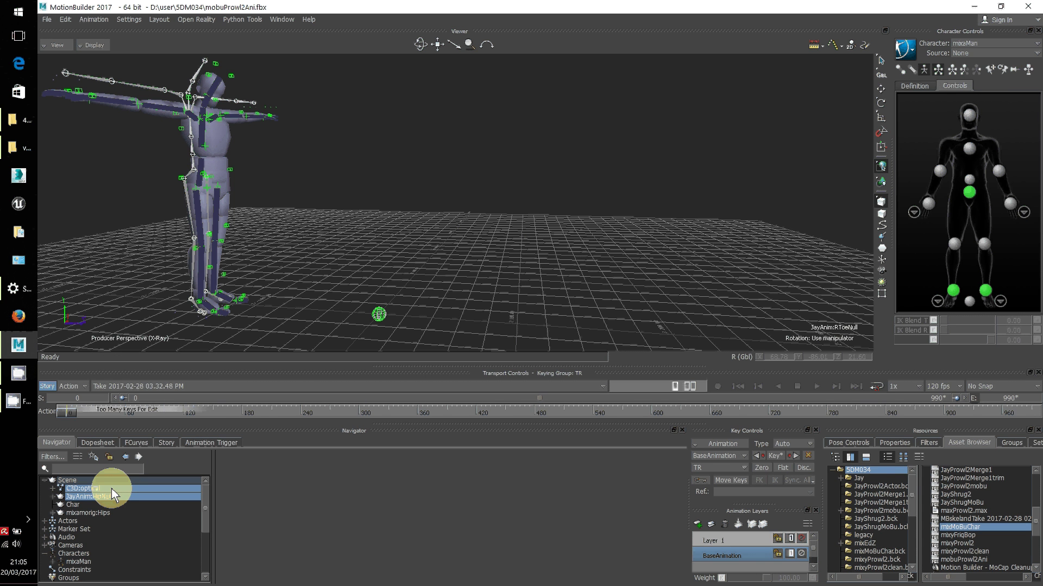
{"action": "right_click", "coordinate": [110, 488]}
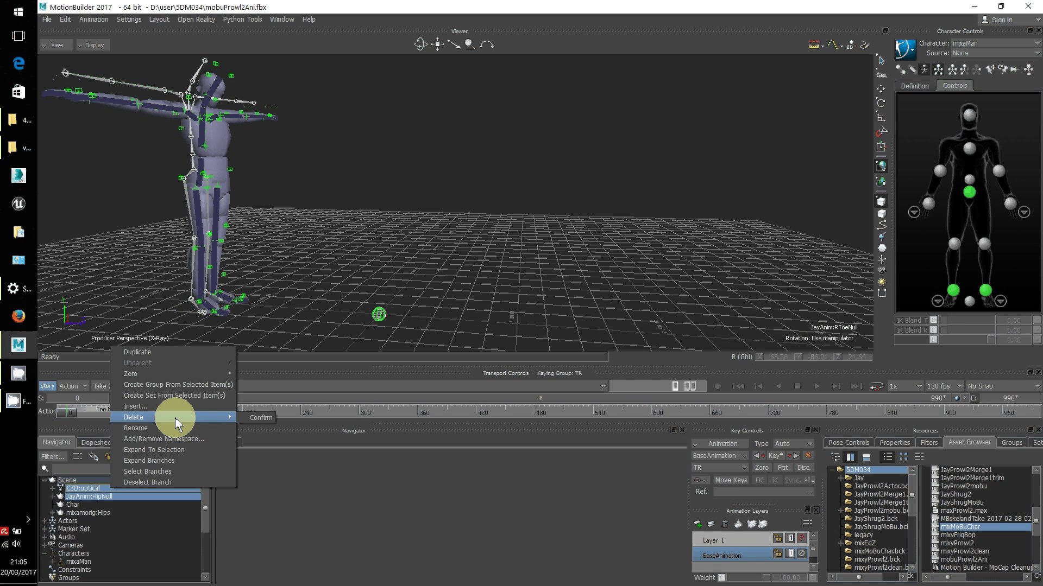
{"action": "mouse_move", "coordinate": [224, 418]}
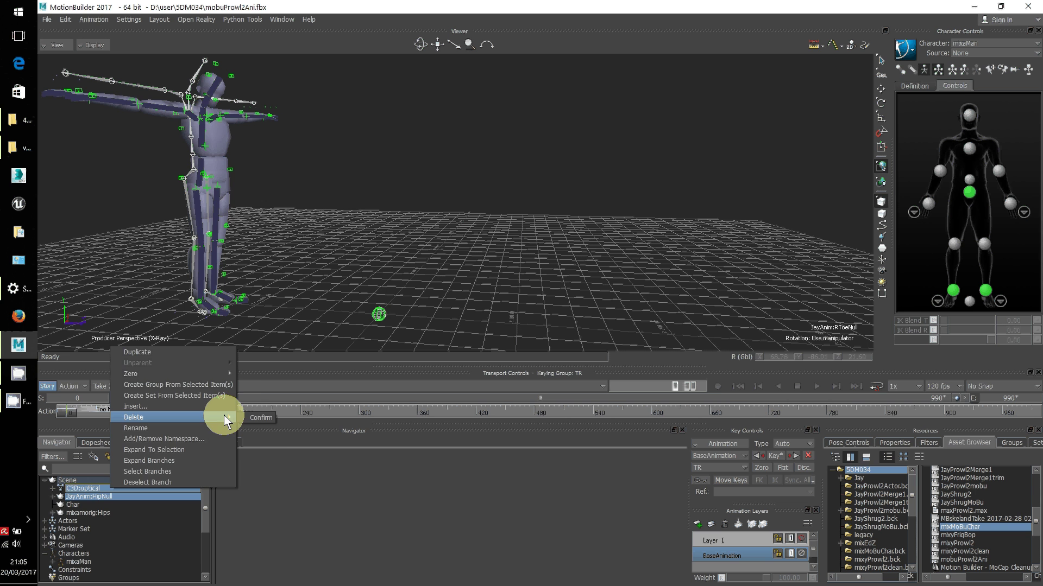
{"action": "left_click", "coordinate": [256, 419]}
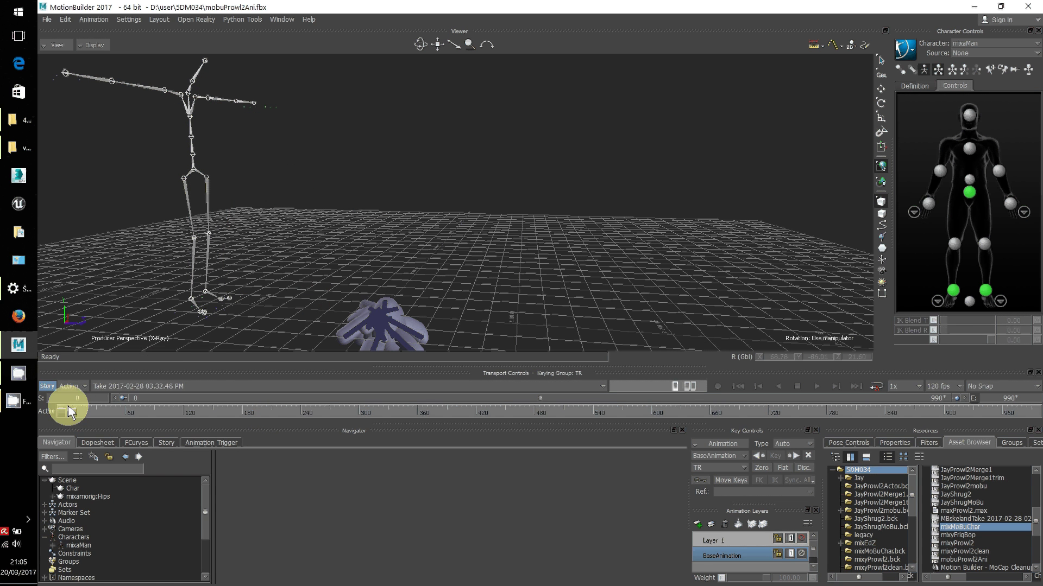
{"action": "left_click_drag", "start_coordinate": [59, 409], "coordinate": [6, 386]}
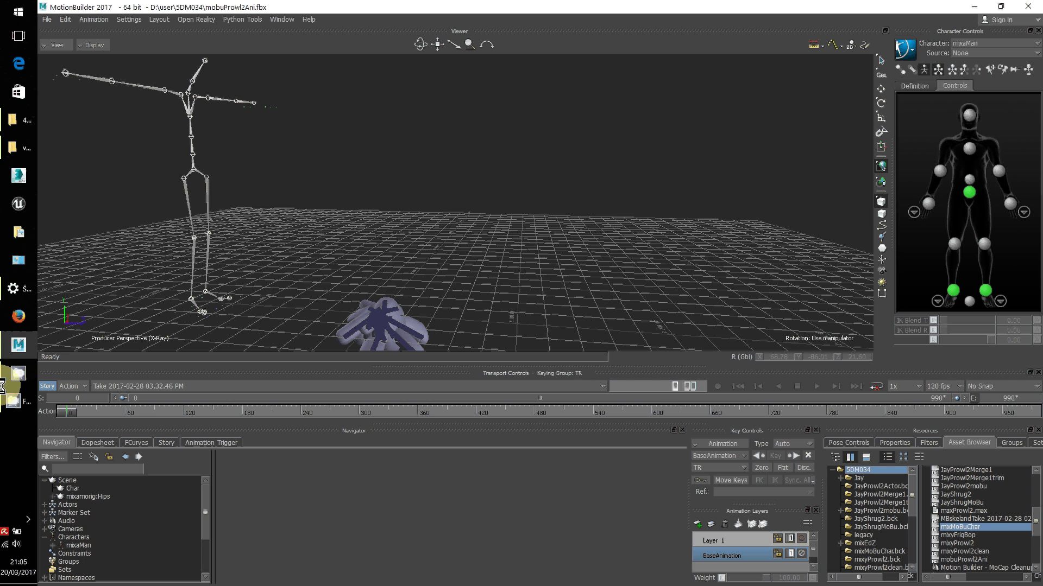
{"action": "left_click", "coordinate": [376, 314]}
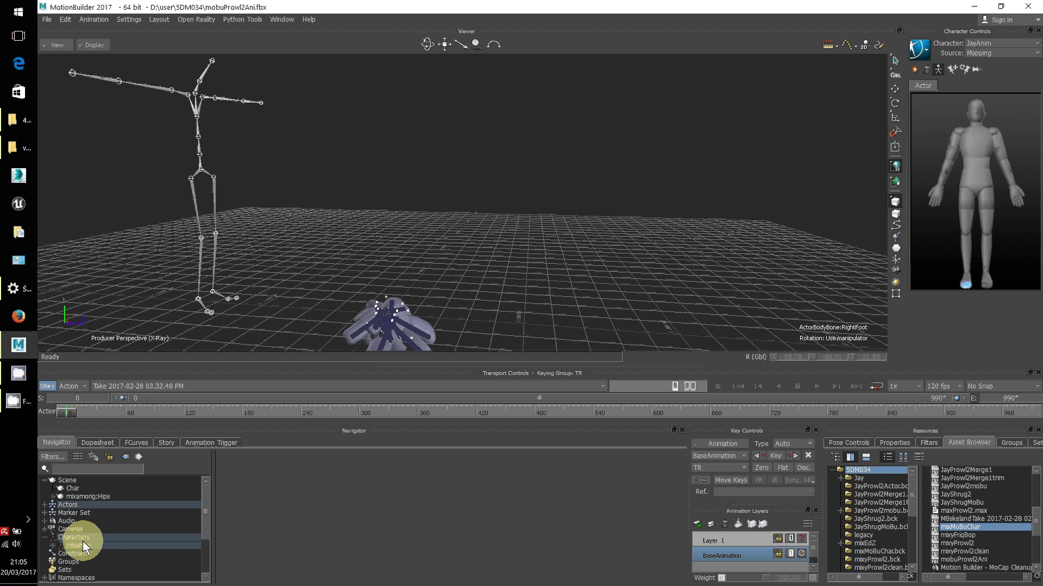
{"action": "left_click", "coordinate": [52, 546]}
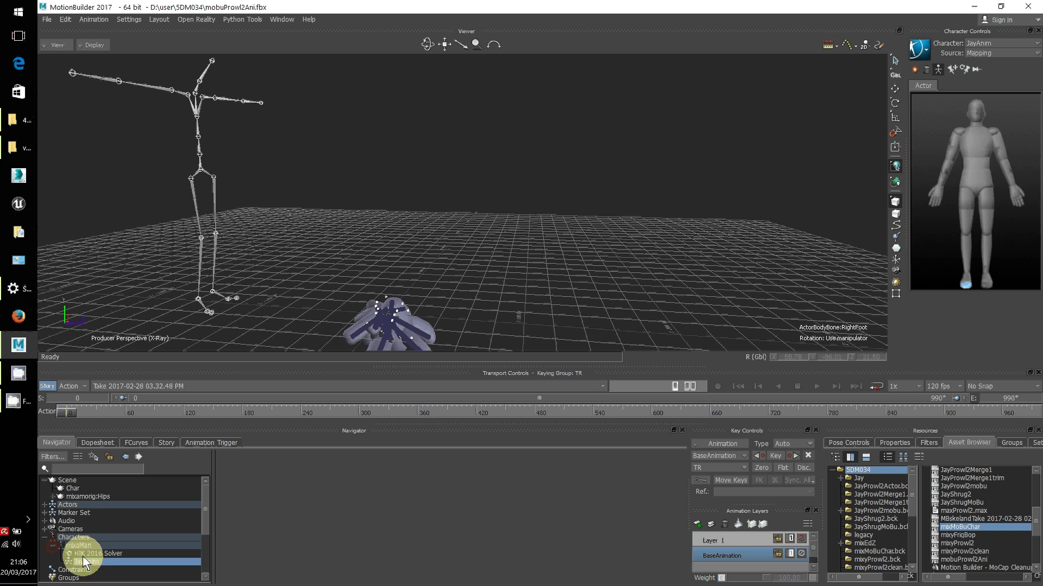
{"action": "left_click", "coordinate": [45, 504]}
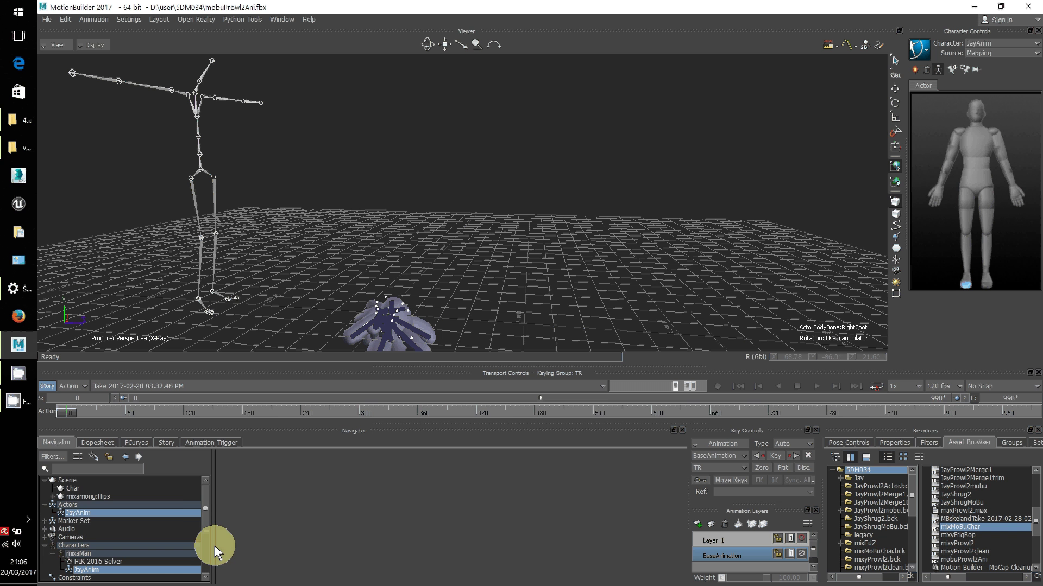
{"action": "mouse_move", "coordinate": [204, 497]}
{"action": "left_mouse_down"}
{"action": "mouse_move", "coordinate": [199, 558]}
{"action": "mouse_move", "coordinate": [217, 491]}
{"action": "left_mouse_up"}
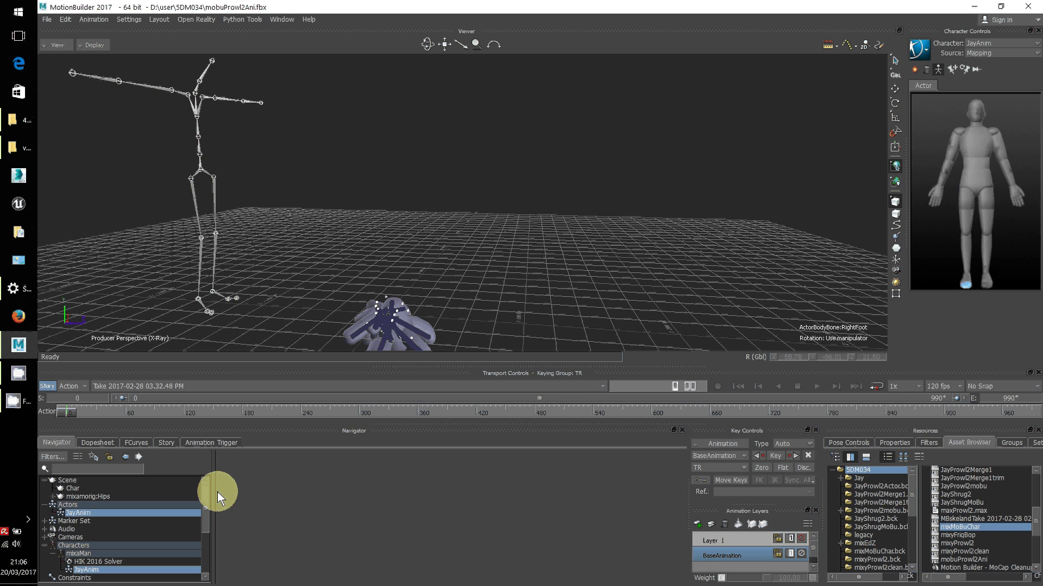
{"action": "right_click", "coordinate": [80, 512]}
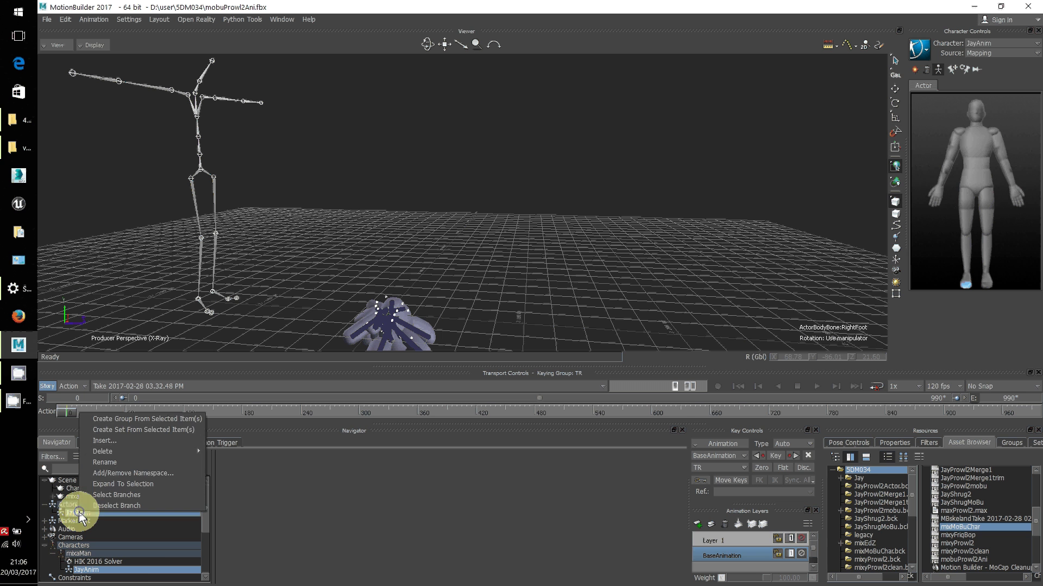
{"action": "left_click", "coordinate": [214, 454]}
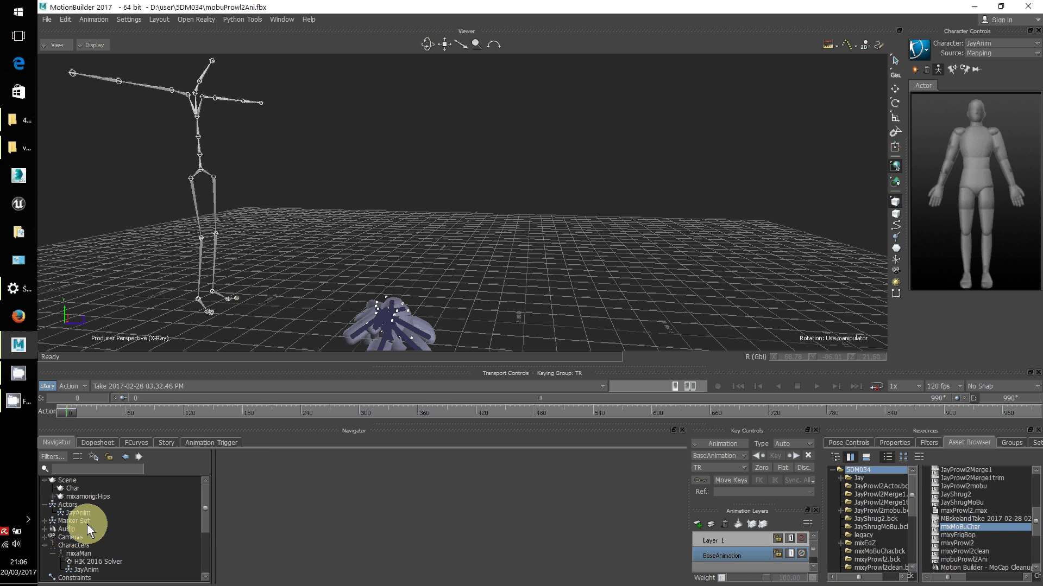
{"action": "left_click", "coordinate": [75, 516]}
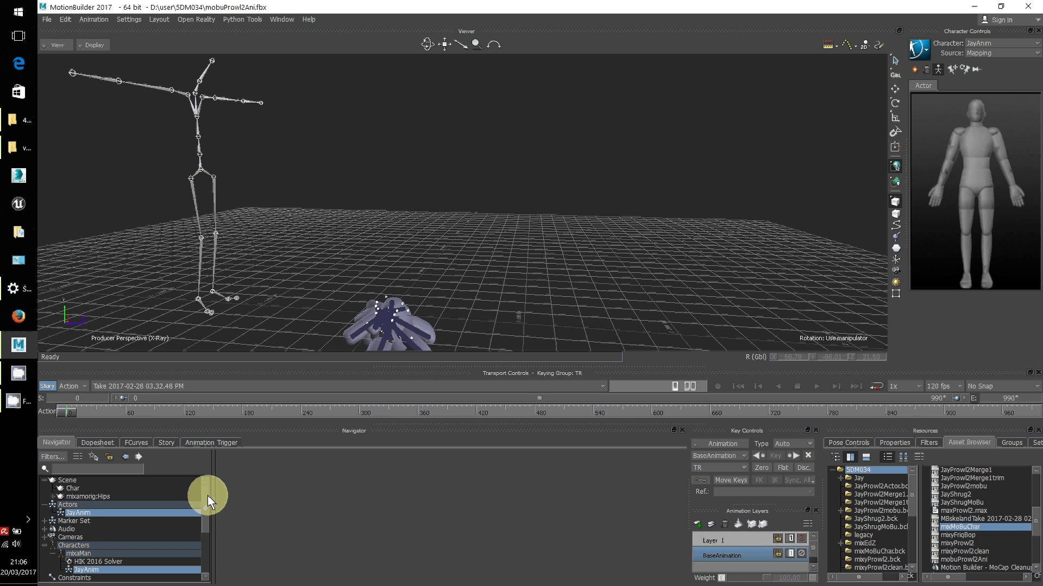
{"action": "left_click_drag", "start_coordinate": [204, 498], "coordinate": [201, 565]}
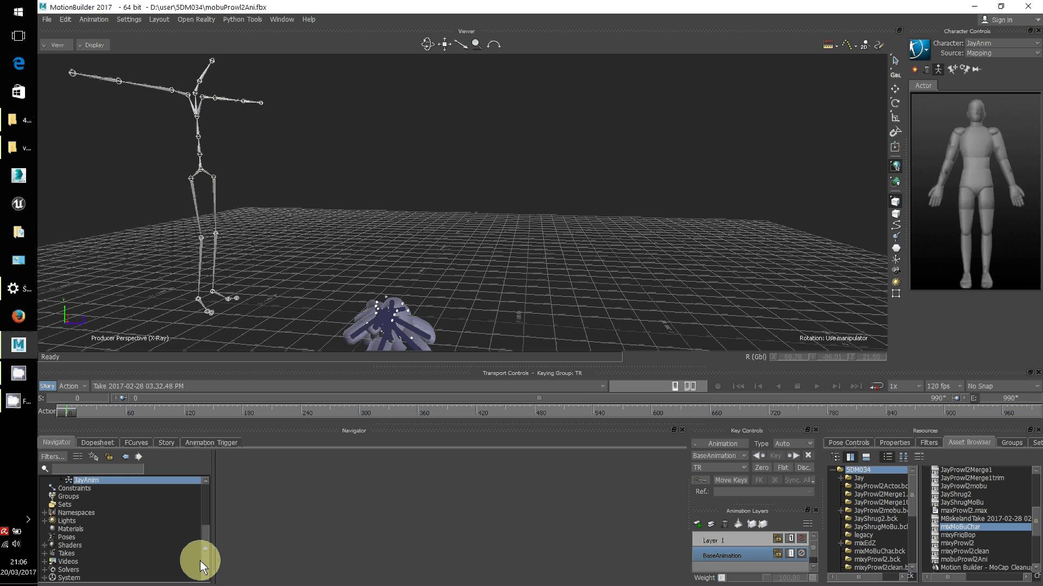
{"action": "left_click_drag", "start_coordinate": [204, 542], "coordinate": [197, 506]}
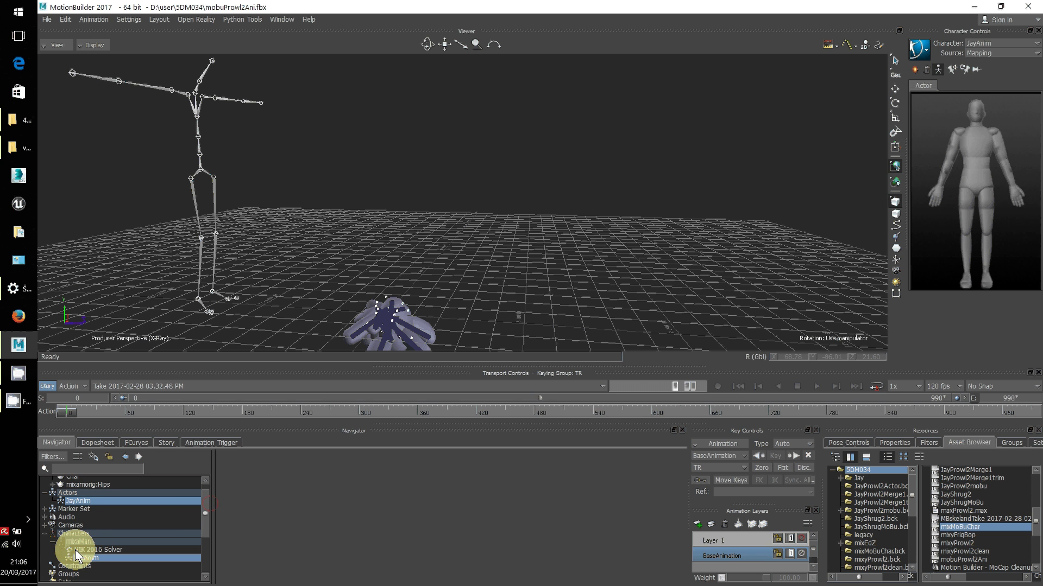
Delete the leftover Marker Set from the Navigator.
{"action": "left_click", "coordinate": [44, 509]}
{"action": "left_click", "coordinate": [77, 518]}
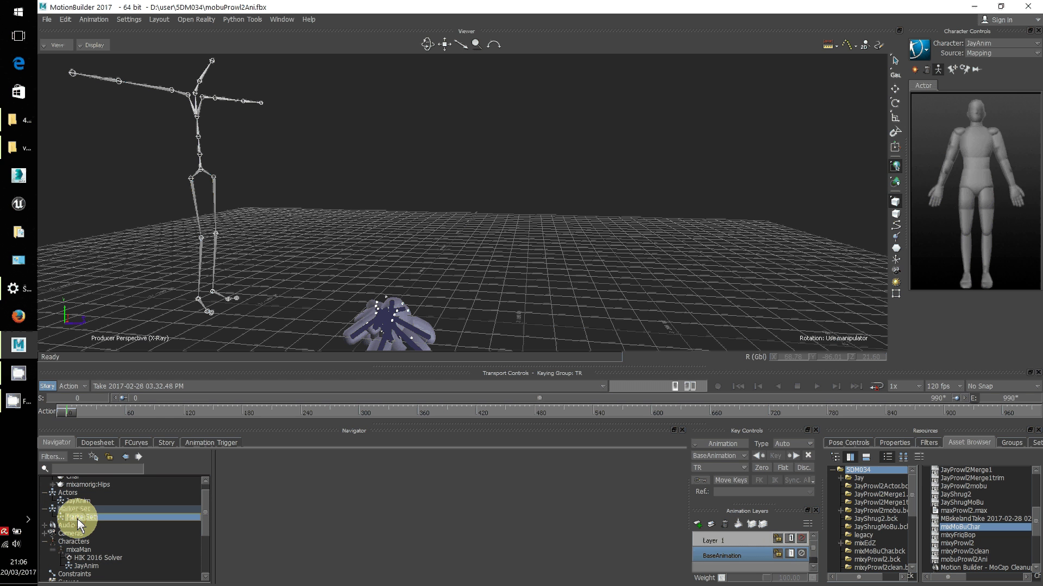
{"action": "right_click", "coordinate": [77, 519]}
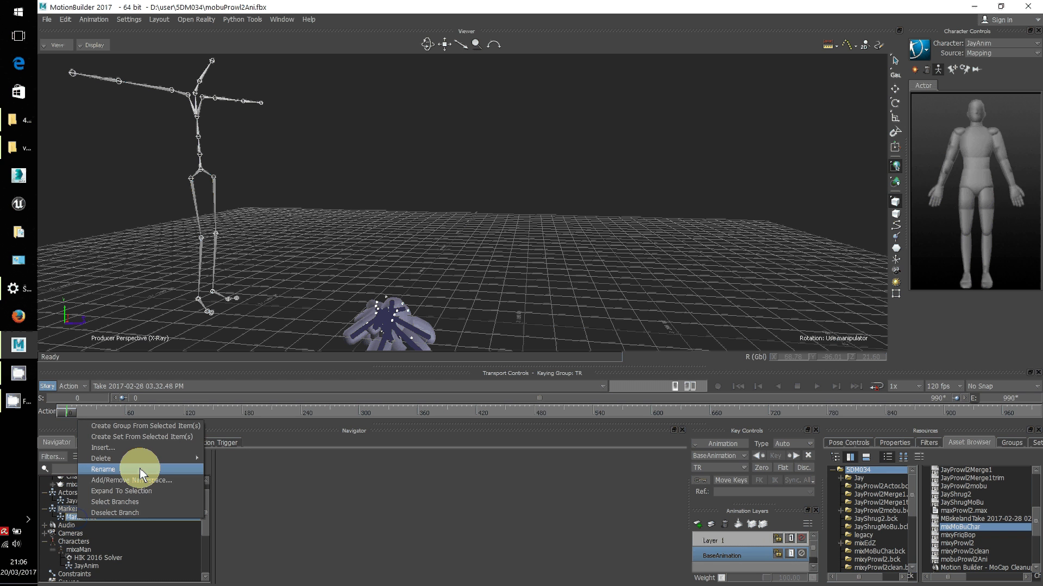
{"action": "mouse_move", "coordinate": [181, 463]}
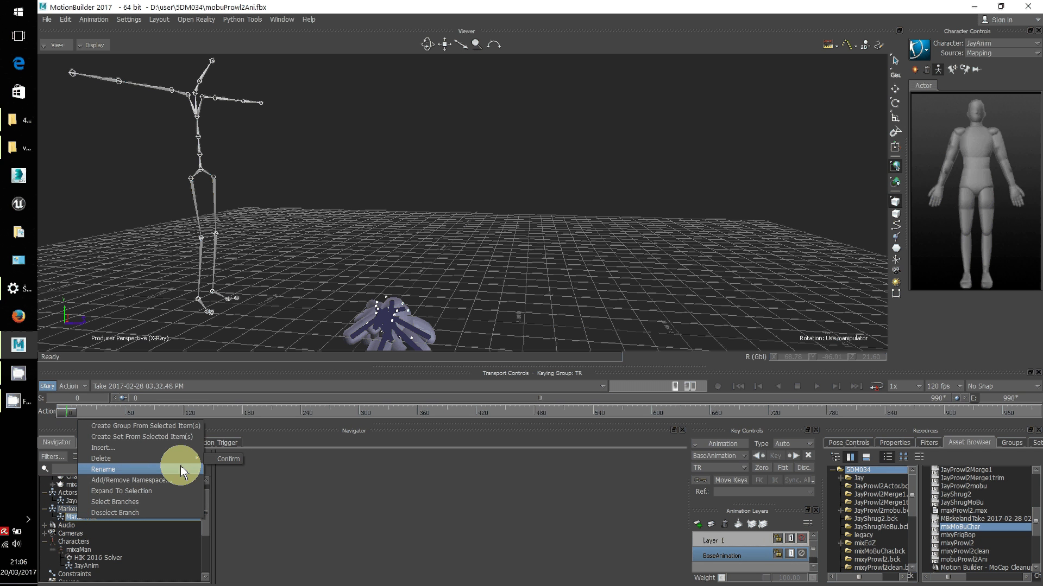
{"action": "left_click", "coordinate": [226, 457]}
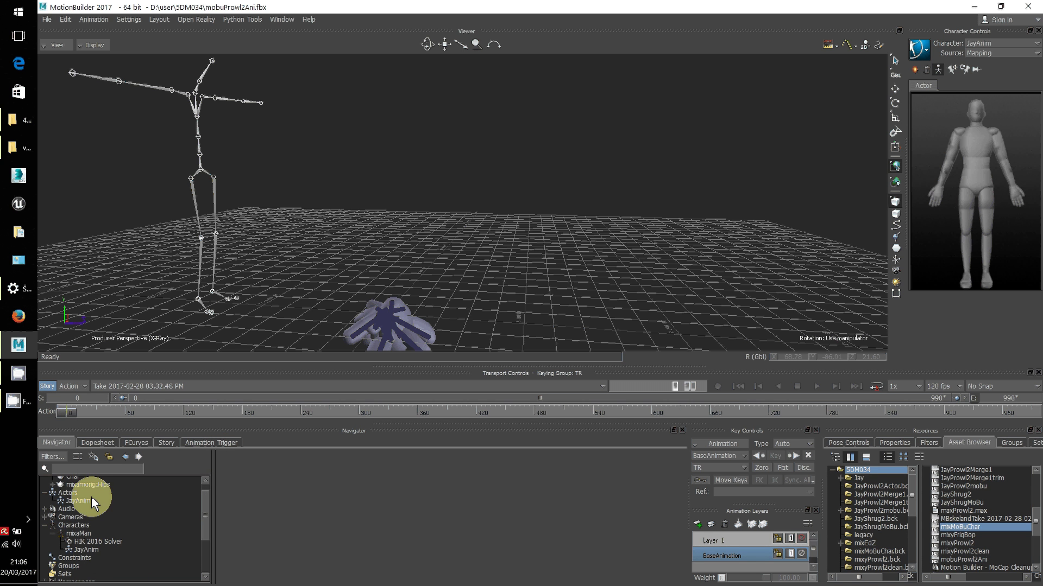
Try deleting the JayAnim actor with Delete > Confirm.
{"action": "left_click", "coordinate": [76, 500]}
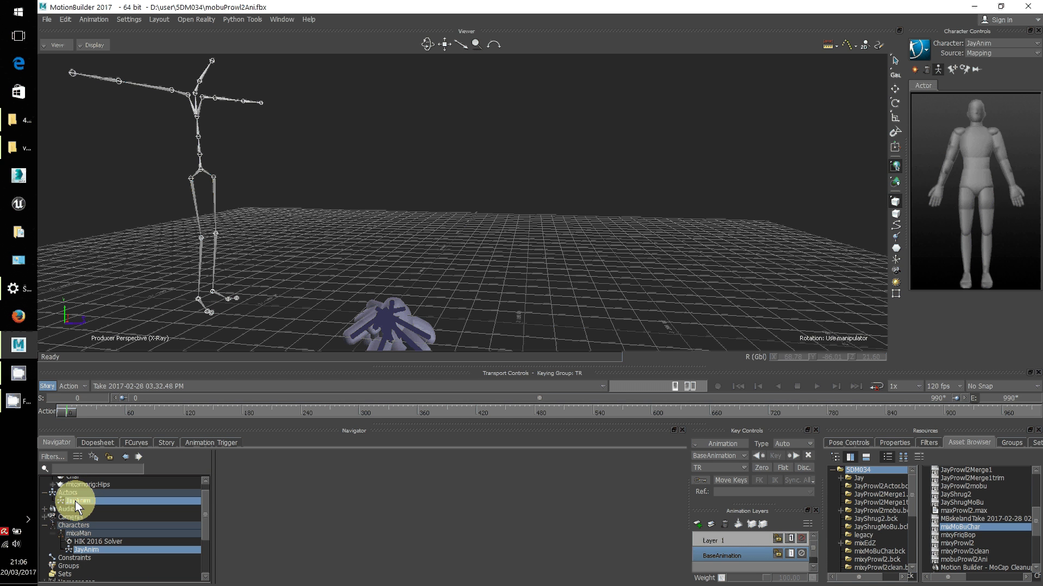
{"action": "right_click", "coordinate": [75, 501]}
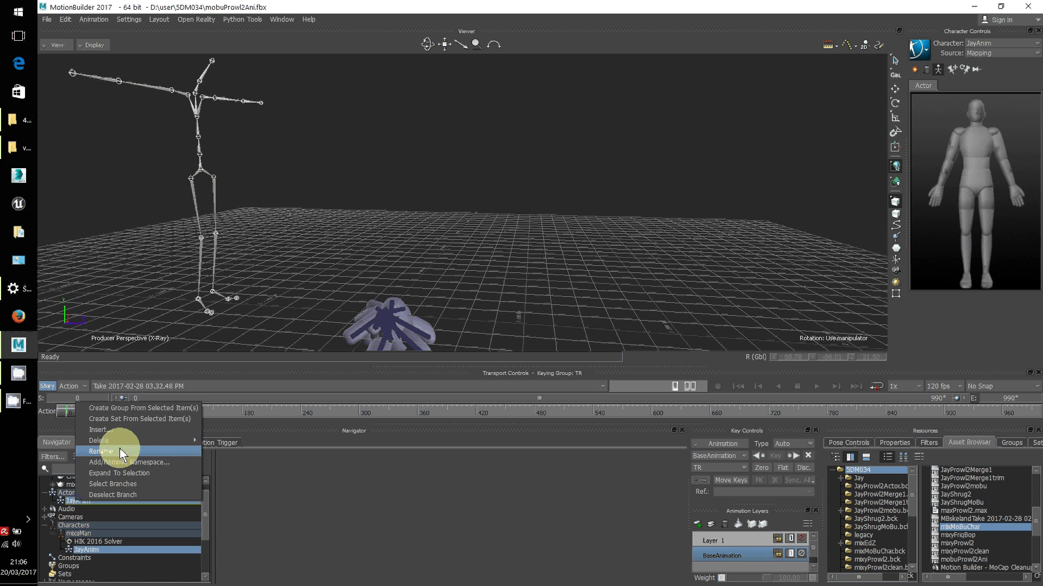
{"action": "mouse_move", "coordinate": [161, 440]}
{"action": "left_click", "coordinate": [212, 441]}
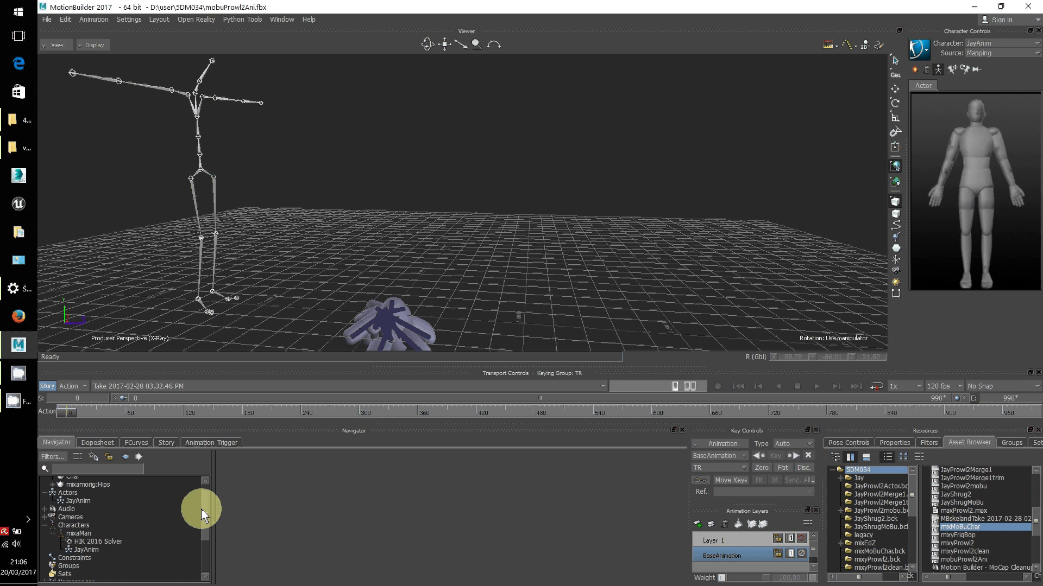
{"action": "left_click_drag", "start_coordinate": [204, 513], "coordinate": [206, 496]}
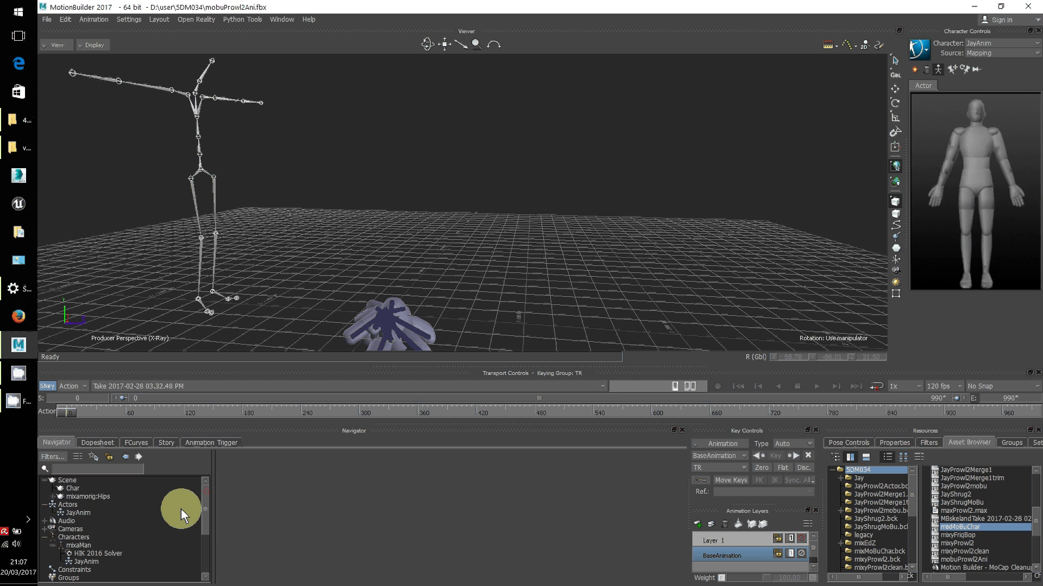
Retry deleting the JayAnim actor, which still remains listed under Actors.
{"action": "left_click", "coordinate": [78, 513]}
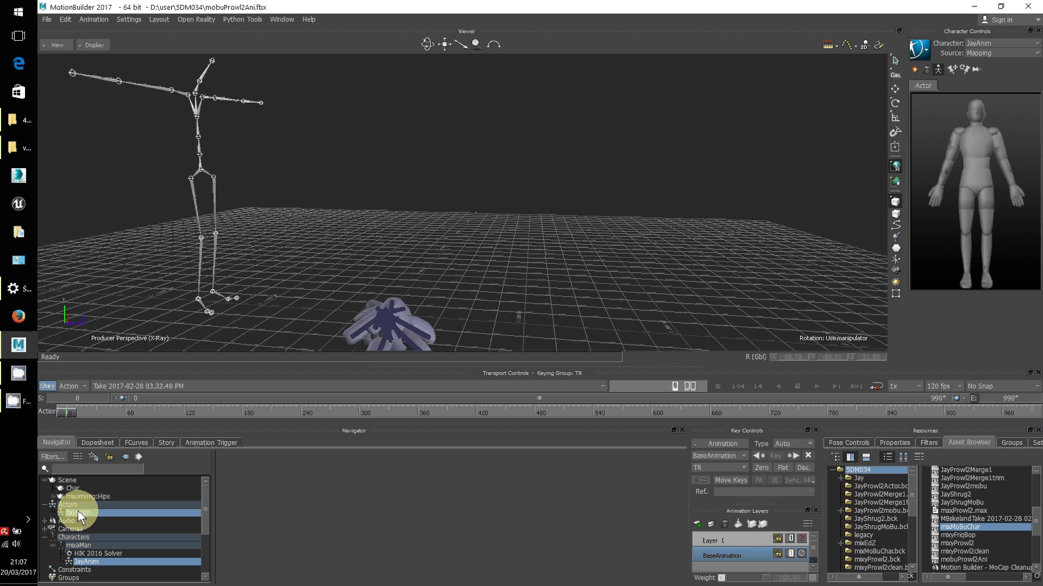
{"action": "right_click", "coordinate": [77, 513]}
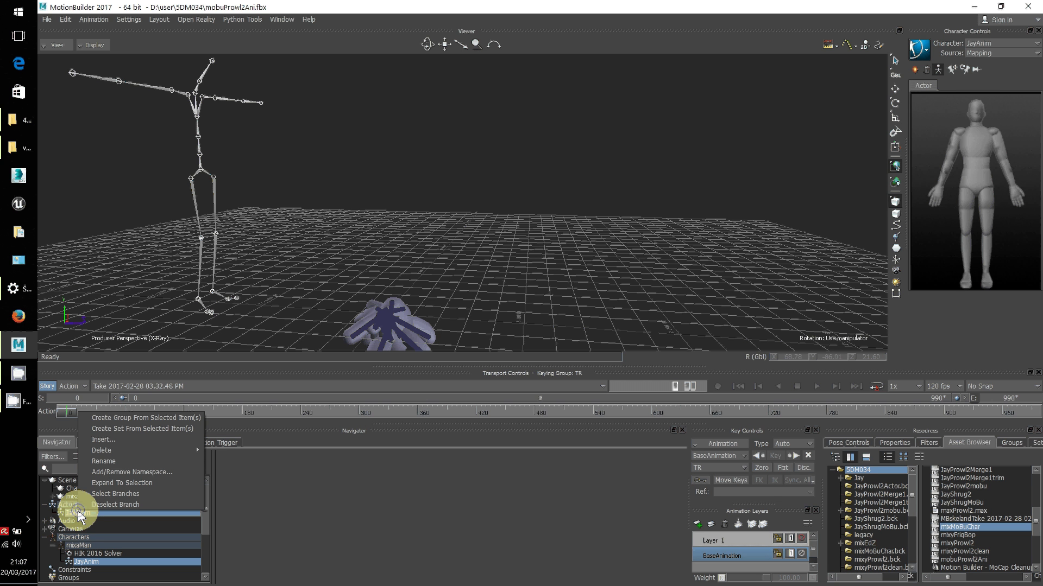
{"action": "mouse_move", "coordinate": [154, 448]}
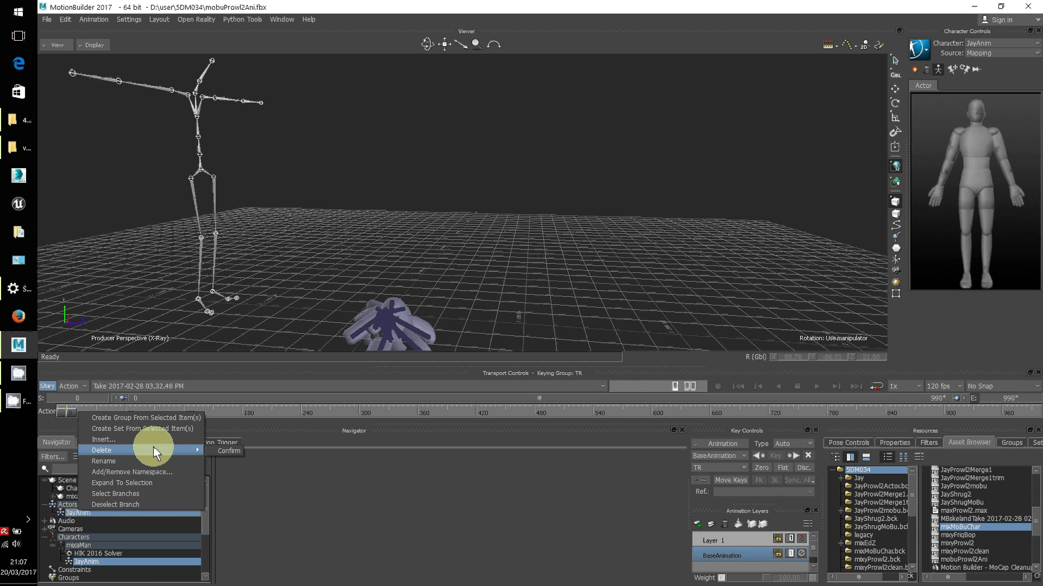
{"action": "left_click", "coordinate": [214, 452]}
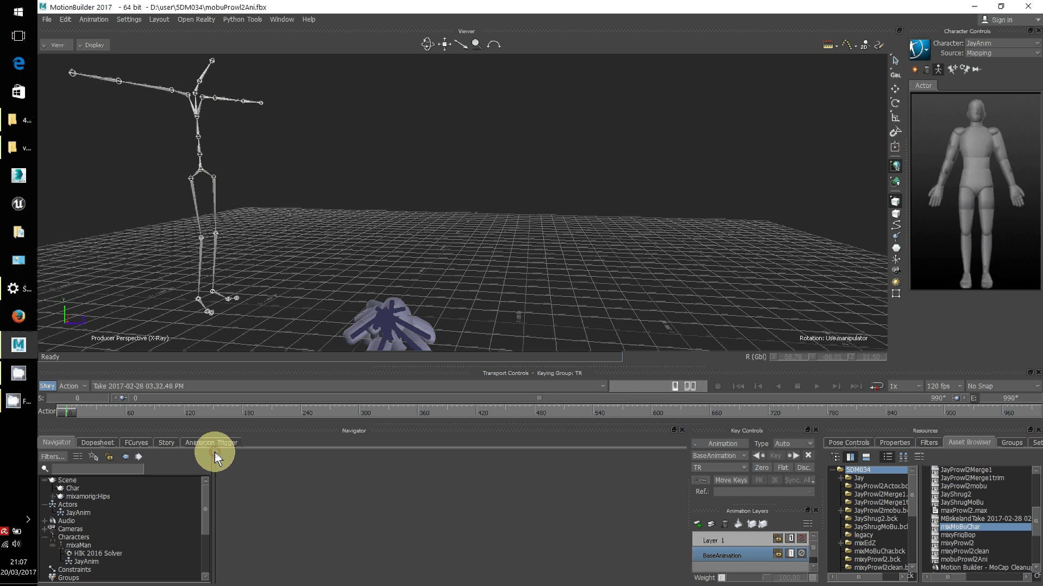
{"action": "left_click", "coordinate": [76, 512]}
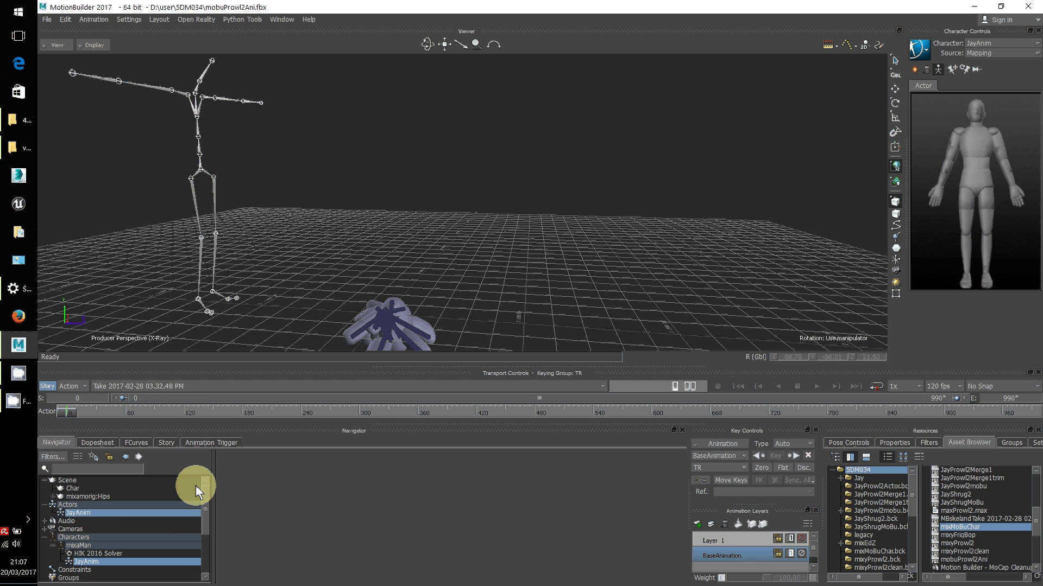
{"action": "left_click_drag", "start_coordinate": [206, 503], "coordinate": [167, 537]}
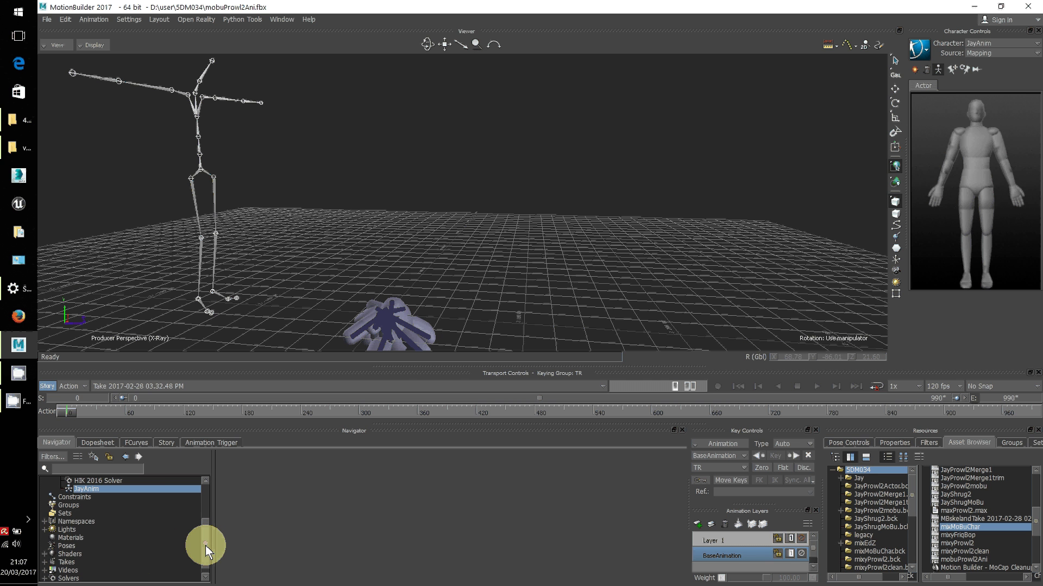
{"action": "scroll", "coordinate": [205, 551], "scroll_direction": "up", "scroll_amount": 4}
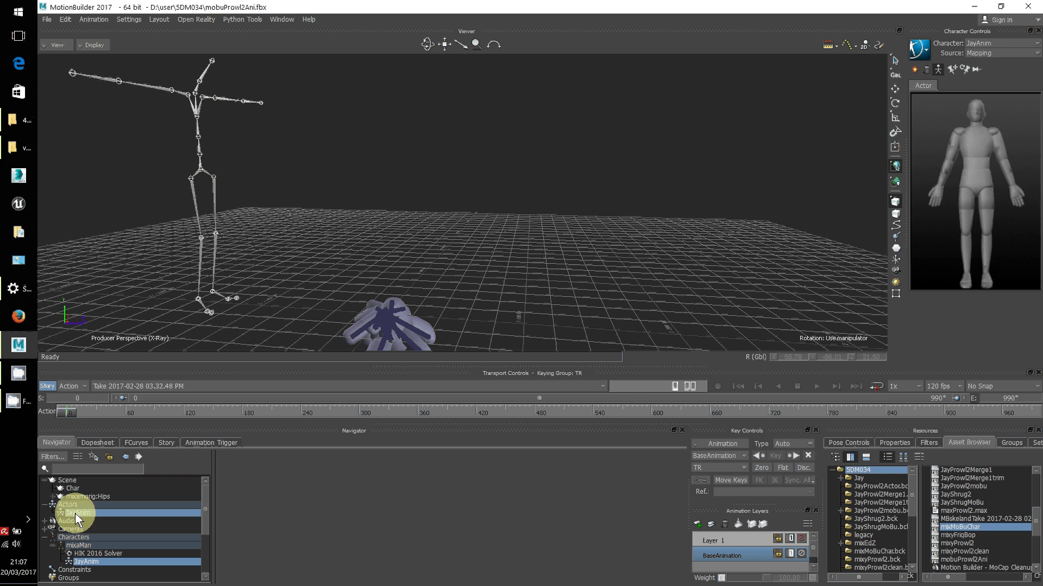
Make mixaMan the current character in Character Controls and select the JayAnim actor.
{"action": "left_click", "coordinate": [988, 43]}
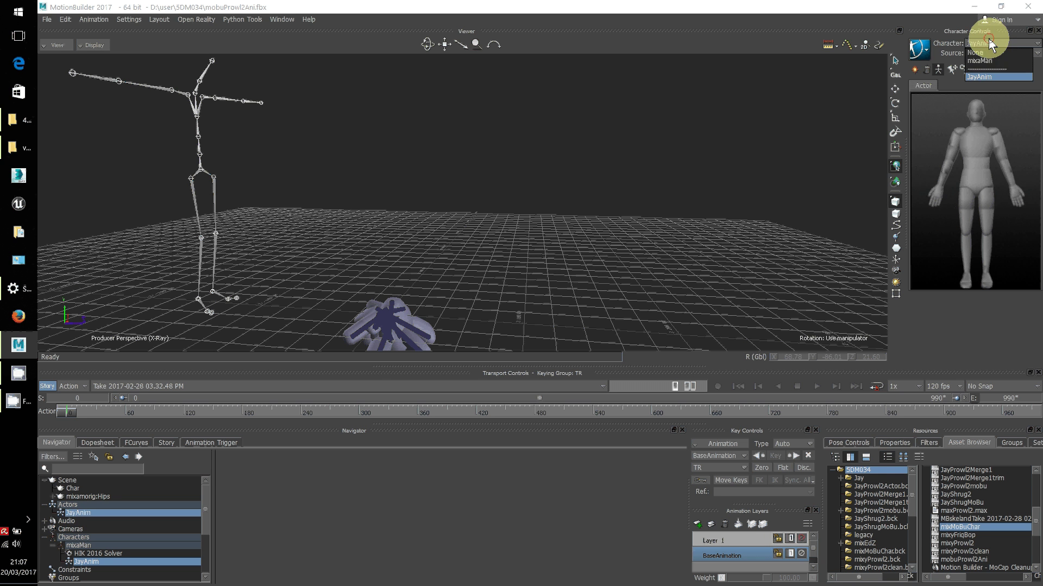
{"action": "left_click", "coordinate": [986, 61]}
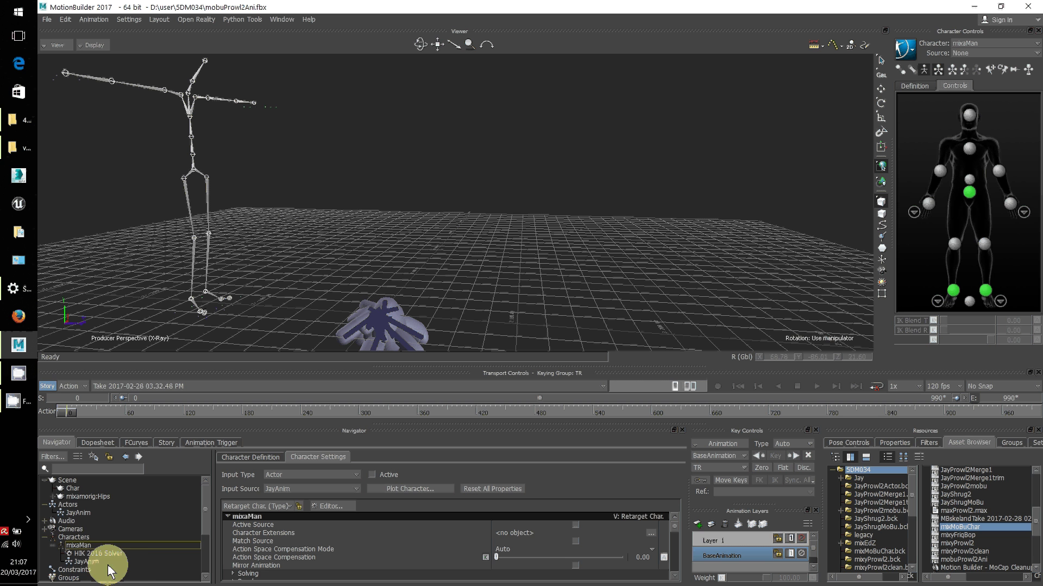
{"action": "left_click", "coordinate": [61, 513]}
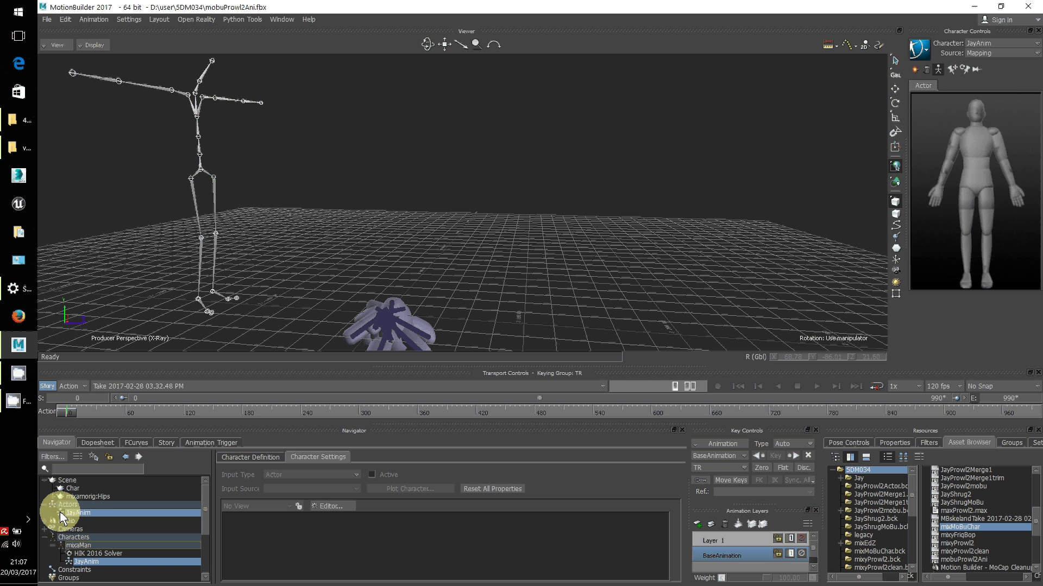
Select the JayAnim actor's branches plus the JayAnim entry, and open their options for Add/Remove Namespace.
{"action": "right_click", "coordinate": [59, 511]}
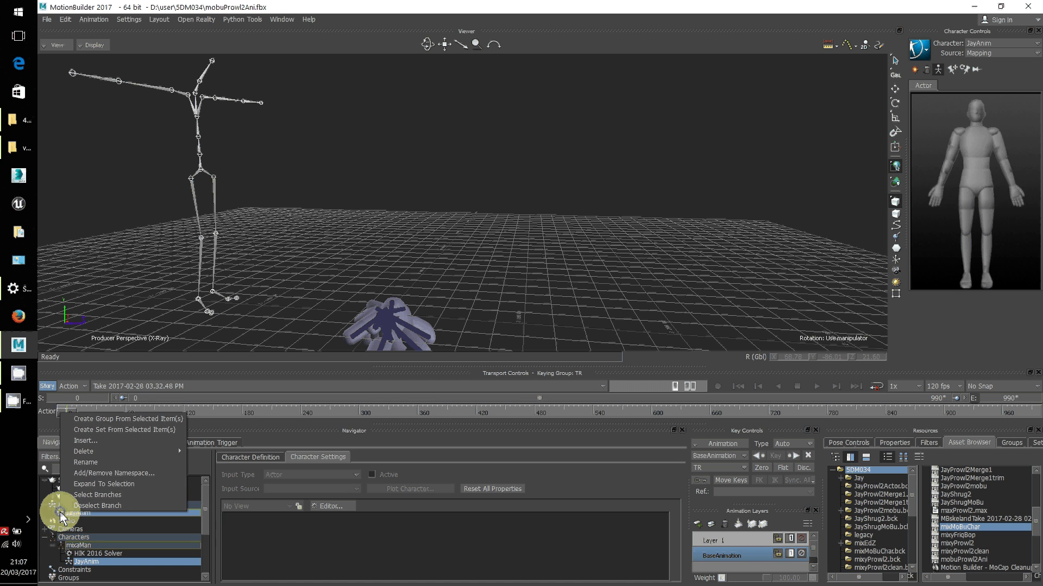
{"action": "left_click", "coordinate": [113, 496]}
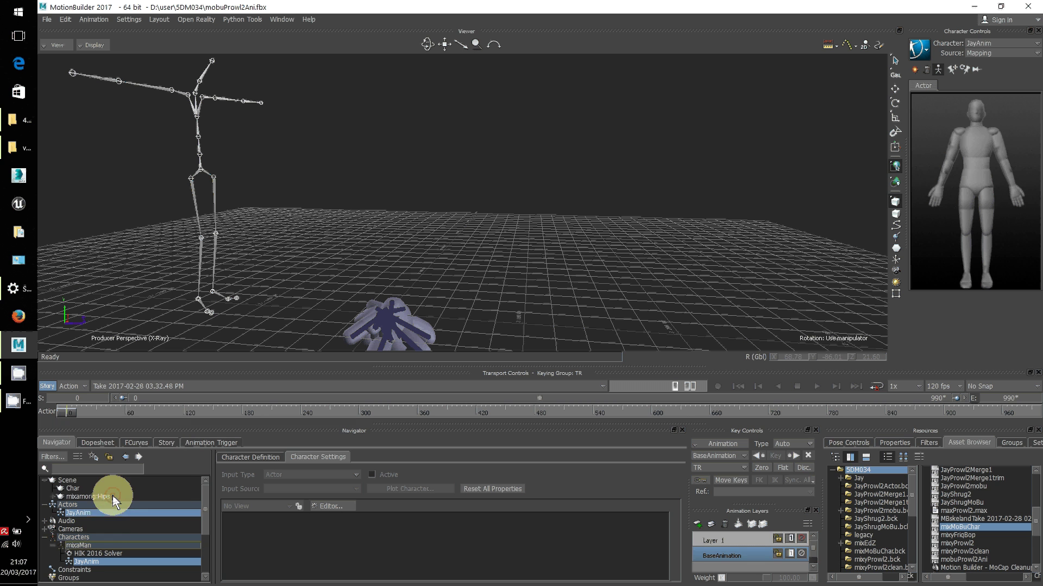
{"action": "right_click", "coordinate": [74, 565]}
{"action": "left_click", "coordinate": [96, 543]}
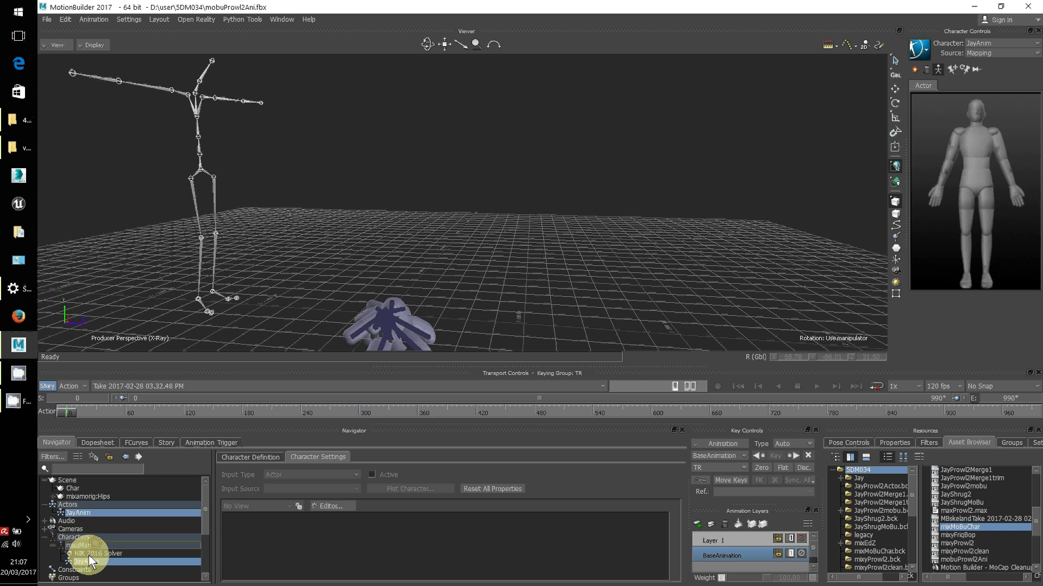
{"action": "left_click", "coordinate": [68, 563]}
{"action": "right_click", "coordinate": [67, 562]}
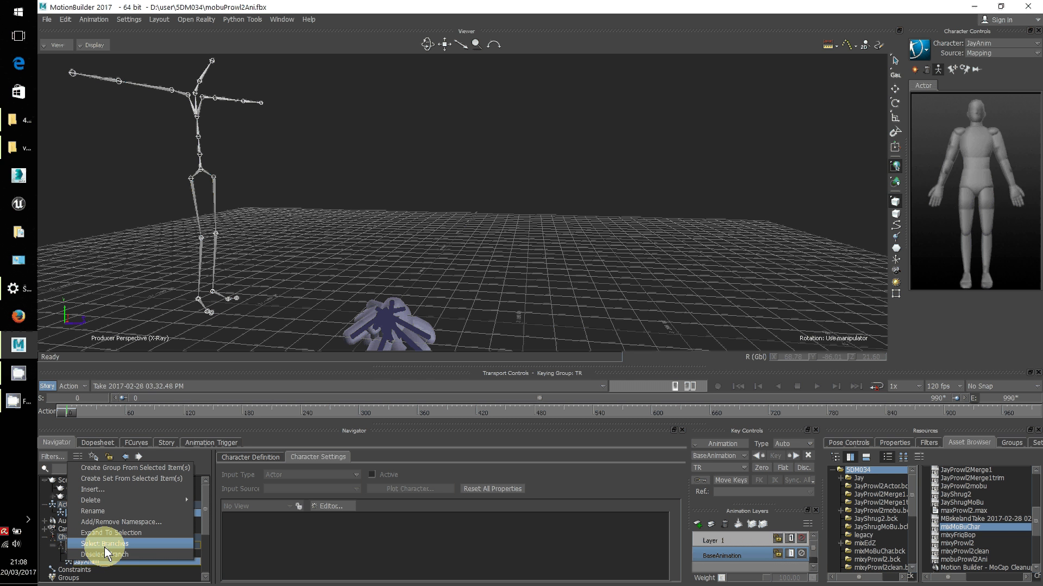
{"action": "left_click", "coordinate": [129, 521]}
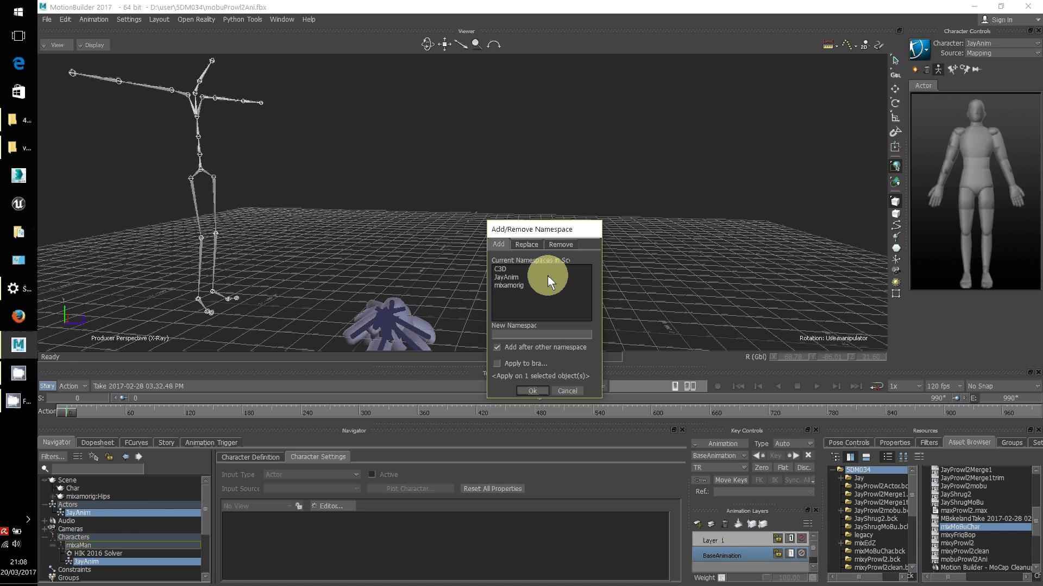
{"action": "left_click", "coordinate": [566, 243]}
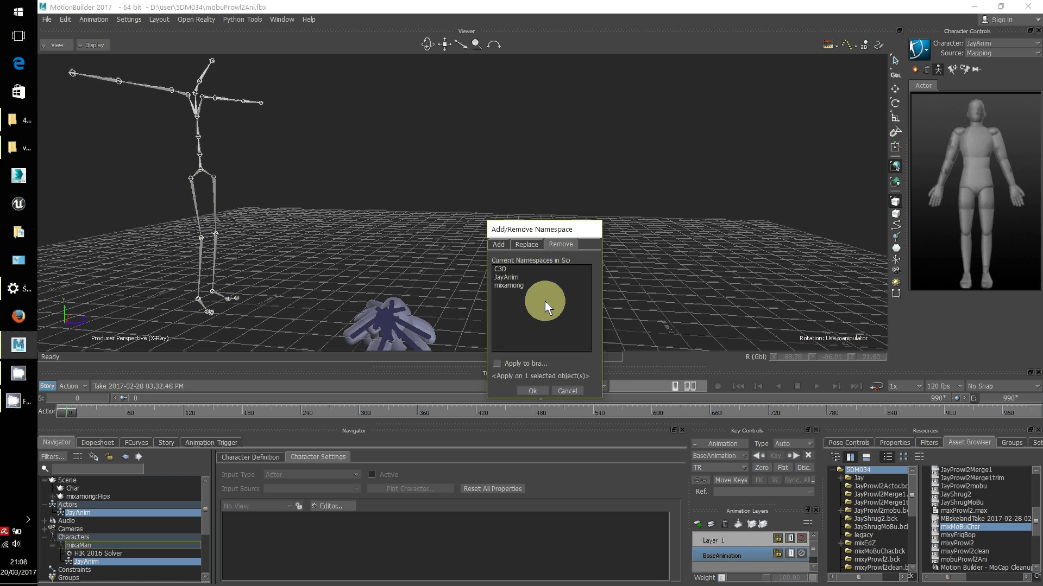
{"action": "left_click", "coordinate": [509, 277]}
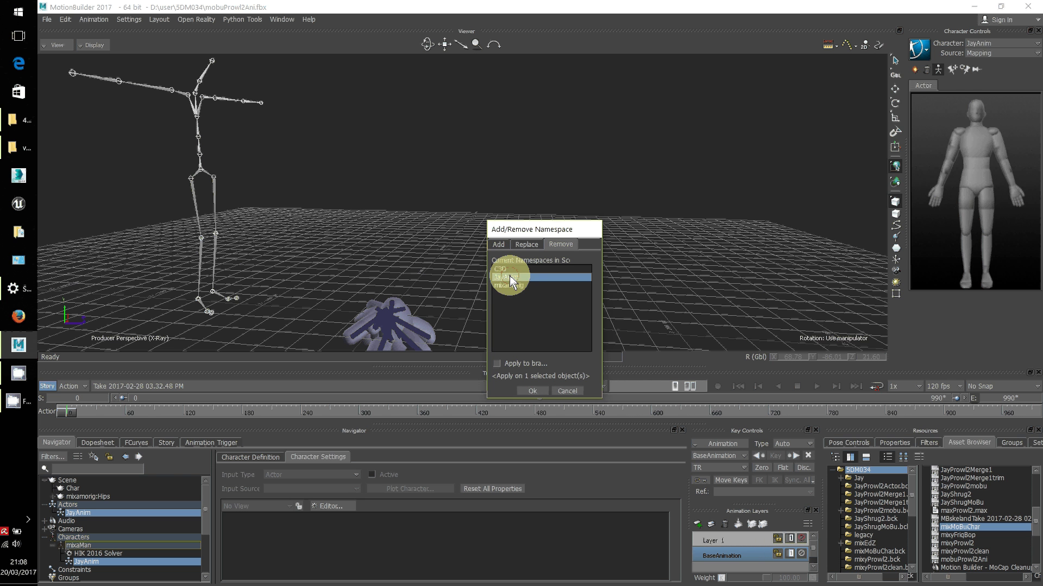
{"action": "left_click", "coordinate": [529, 389]}
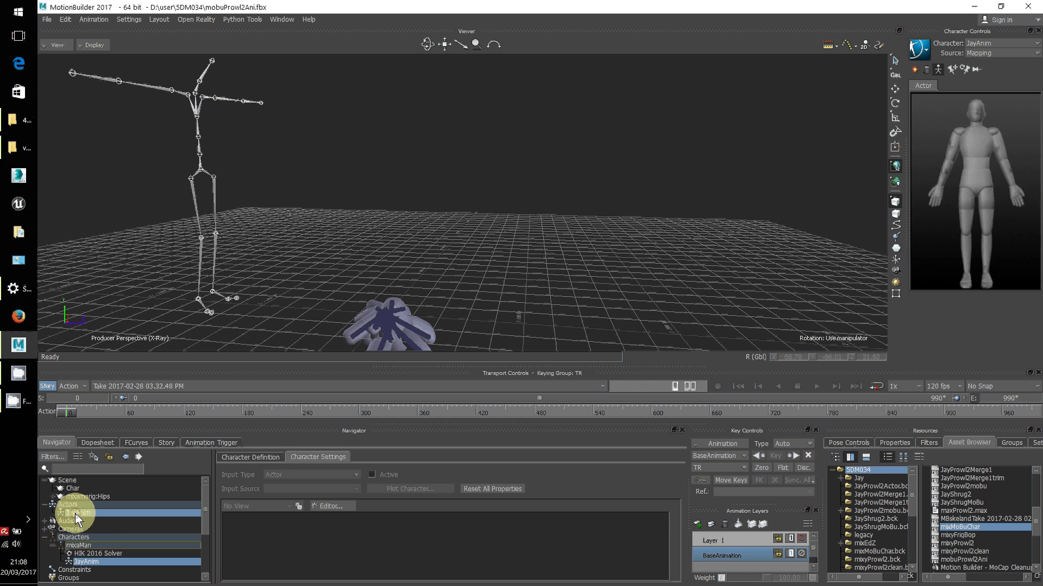
Delete the unneeded item from the Navigator scene list.
{"action": "right_click", "coordinate": [71, 567]}
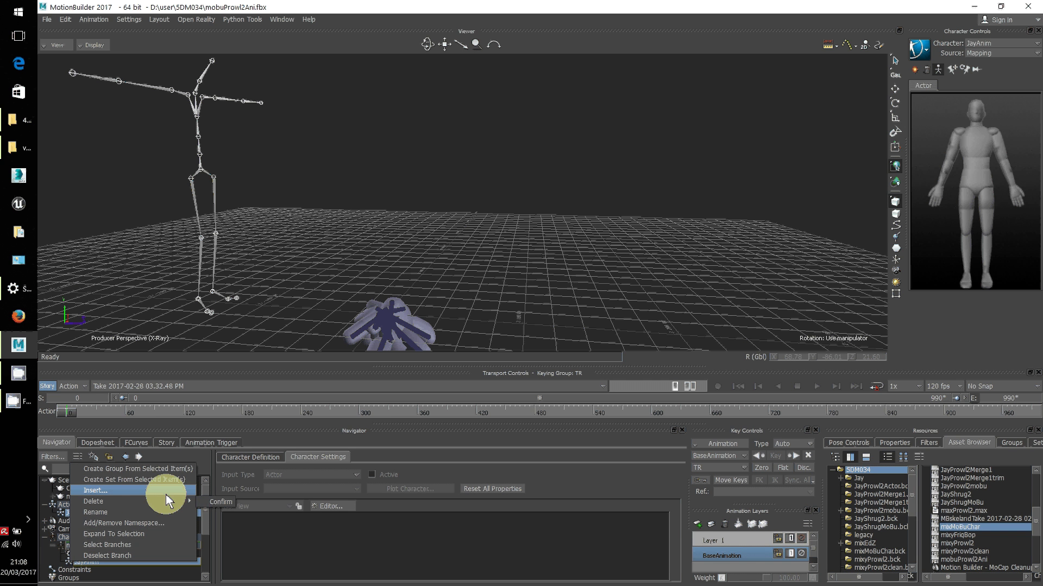
{"action": "mouse_move", "coordinate": [163, 501]}
{"action": "left_click", "coordinate": [208, 501]}
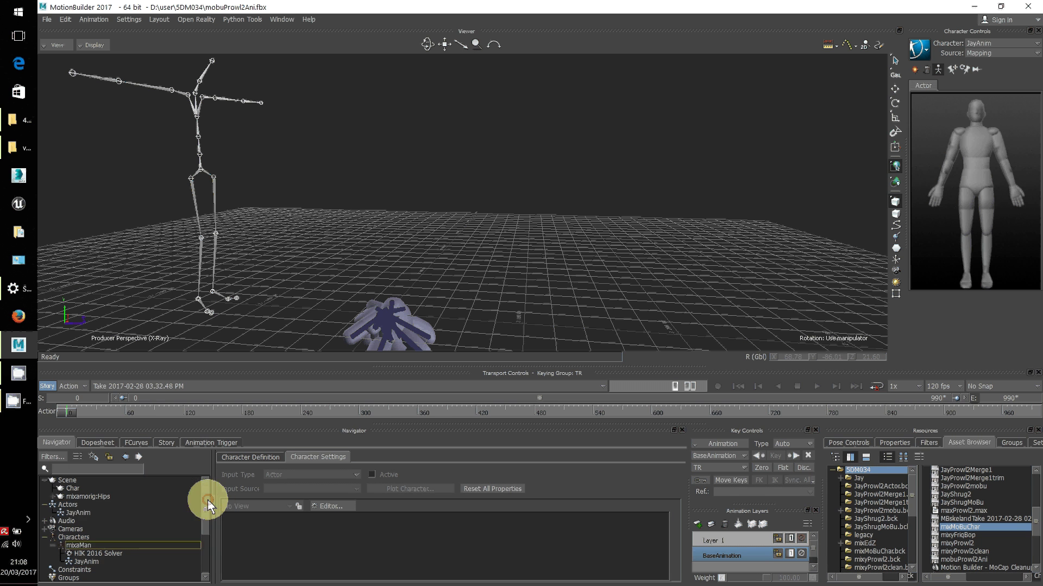
Select all of the JayAnim actor's body bones and detach all assets from the actor.
{"action": "left_click", "coordinate": [389, 321]}
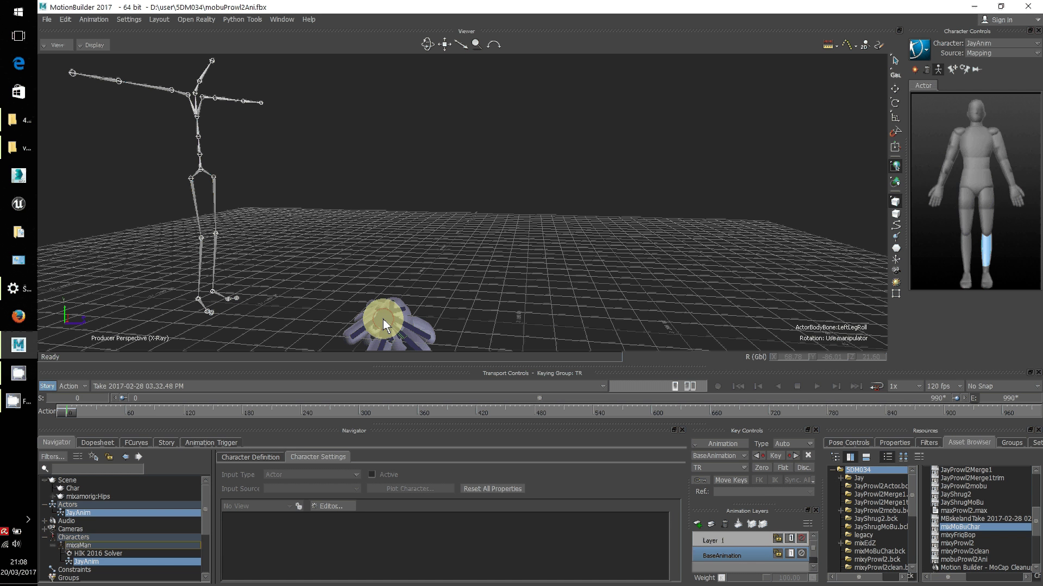
{"action": "left_click", "coordinate": [373, 320]}
{"action": "left_click", "coordinate": [373, 321]}
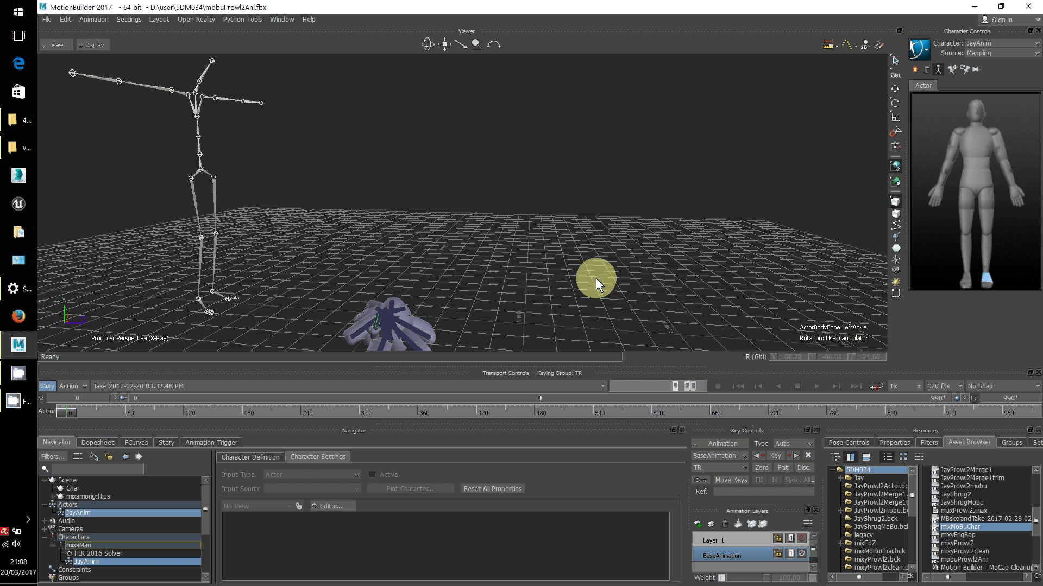
{"action": "left_click_drag", "start_coordinate": [427, 44], "coordinate": [427, 46]}
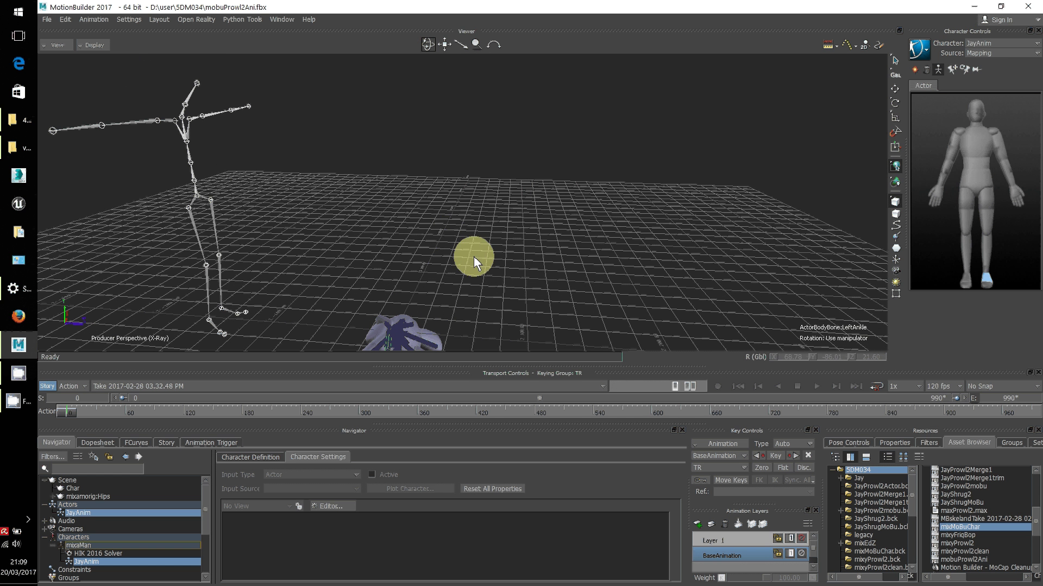
{"action": "mouse_move", "coordinate": [473, 256]}
{"action": "left_mouse_down"}
{"action": "mouse_move", "coordinate": [462, 302]}
{"action": "mouse_move", "coordinate": [476, 272]}
{"action": "mouse_move", "coordinate": [466, 250]}
{"action": "left_mouse_up"}
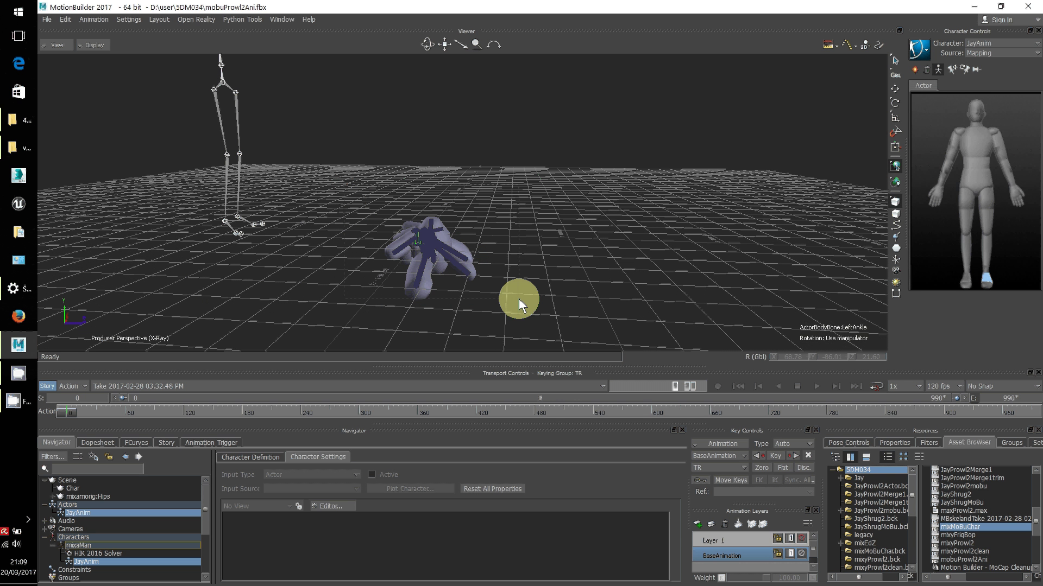
{"action": "left_click_drag", "start_coordinate": [519, 298], "coordinate": [529, 301]}
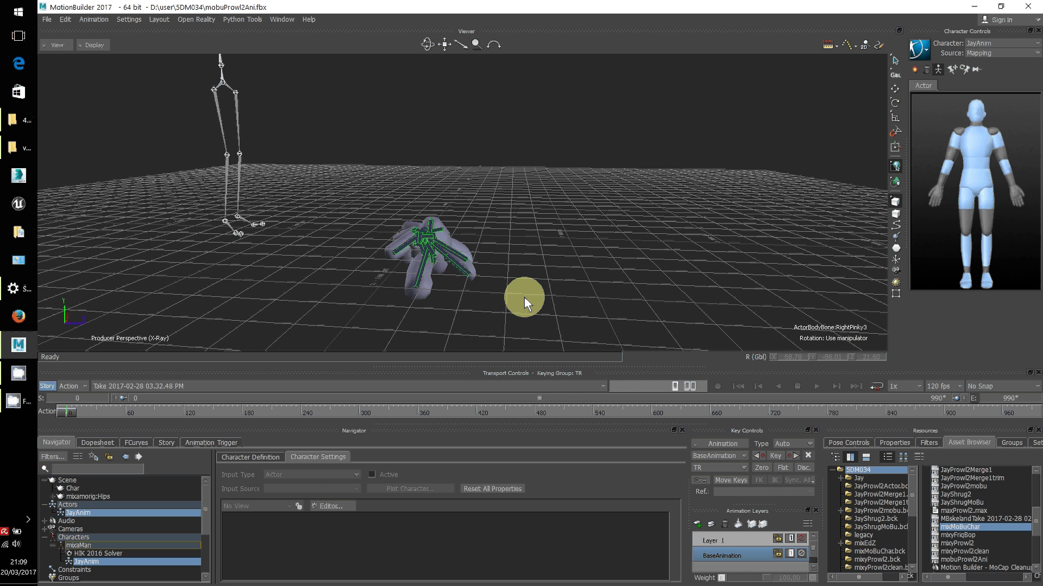
{"action": "right_click", "coordinate": [426, 246]}
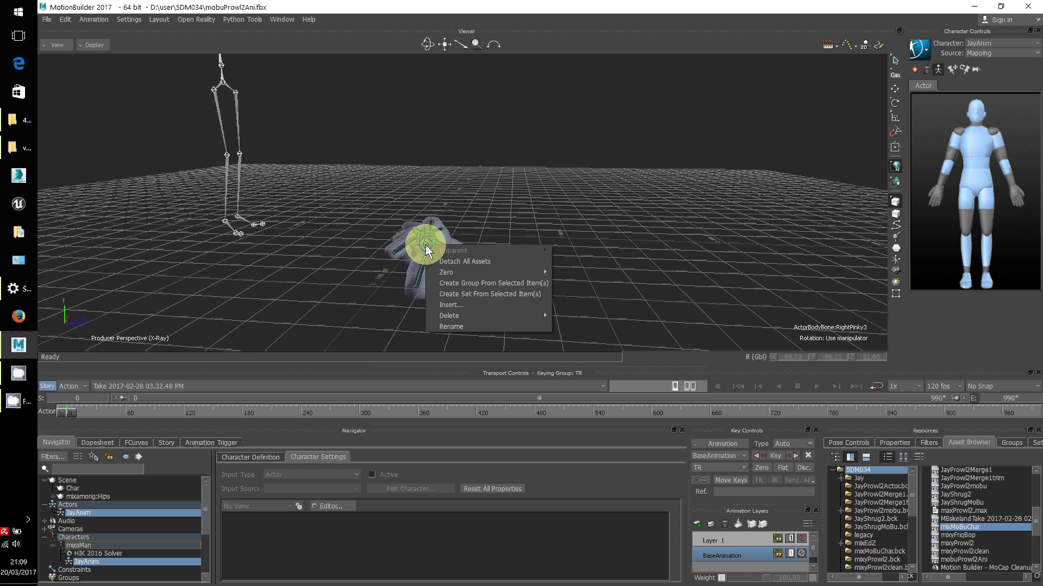
{"action": "mouse_move", "coordinate": [466, 273]}
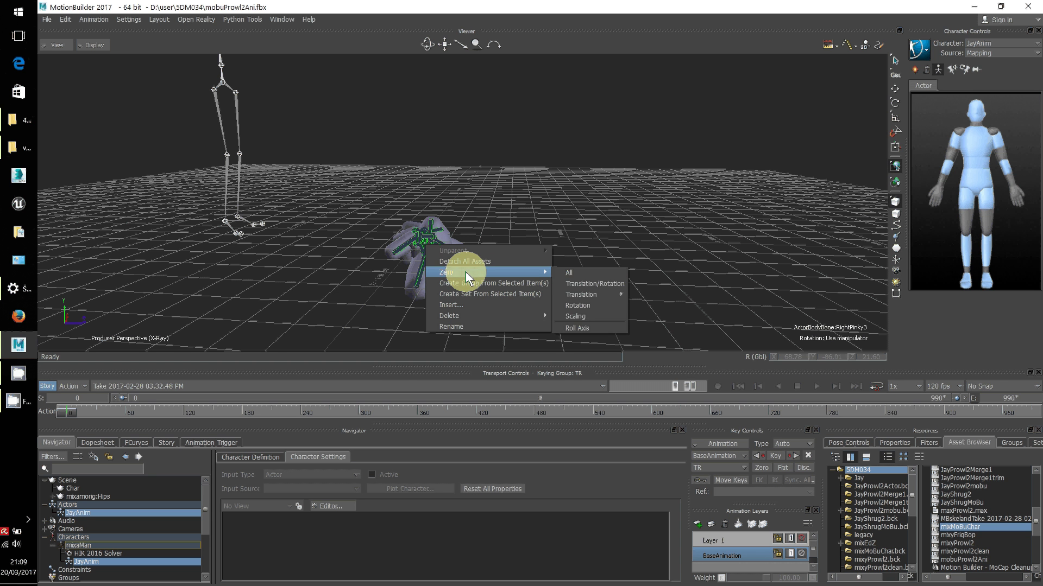
{"action": "mouse_move", "coordinate": [481, 318]}
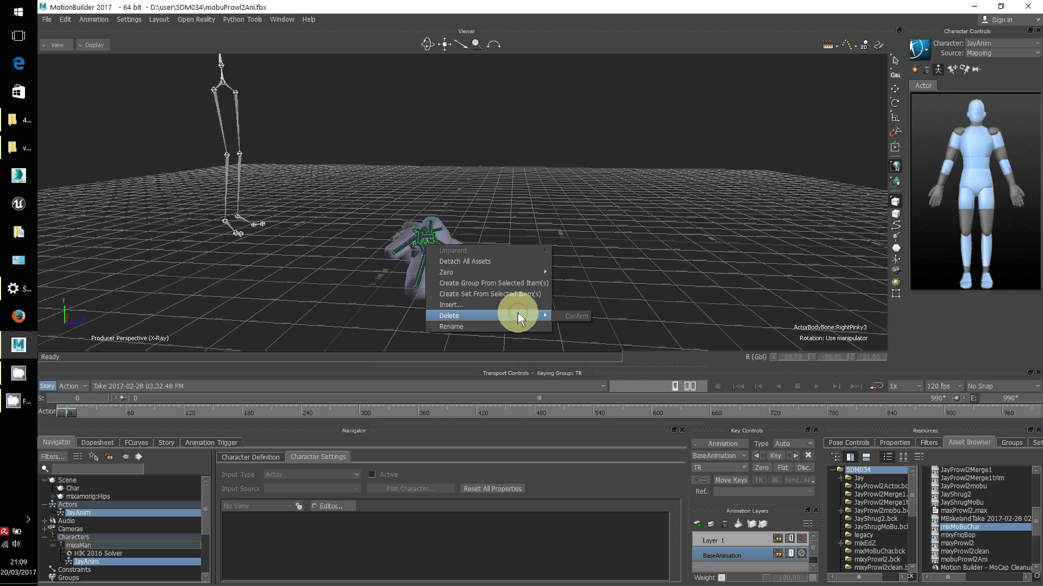
{"action": "left_click", "coordinate": [477, 263]}
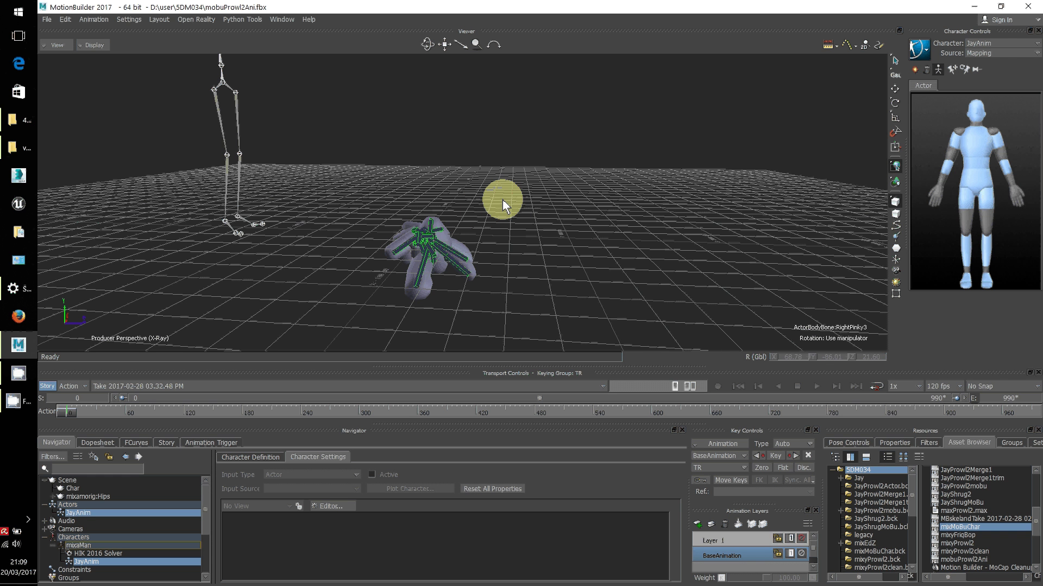
Set the JayAnim character's input source to None and delete the JayAnim actor.
{"action": "left_click", "coordinate": [999, 53]}
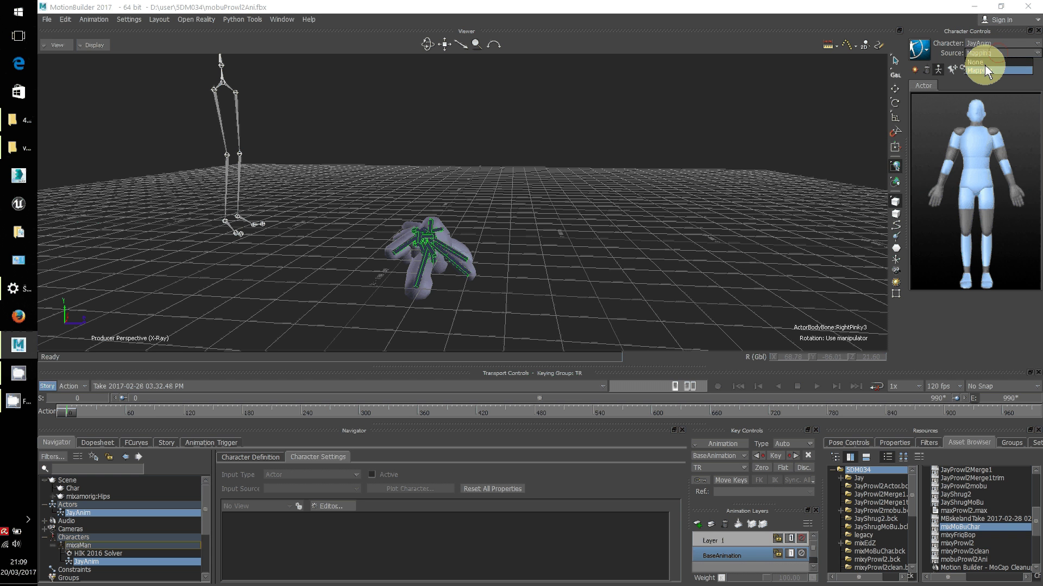
{"action": "left_click", "coordinate": [980, 63]}
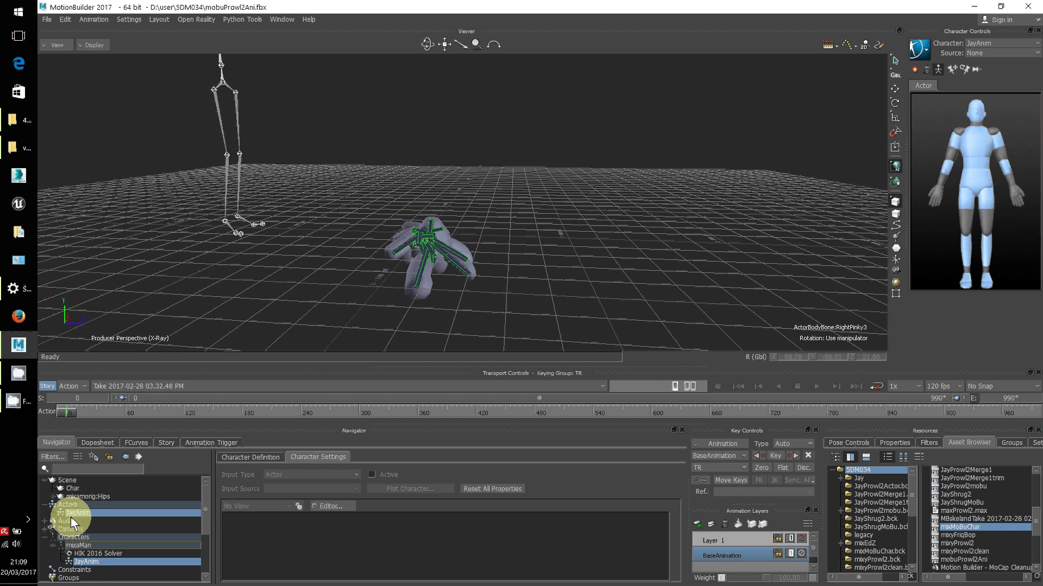
{"action": "left_click", "coordinate": [68, 512]}
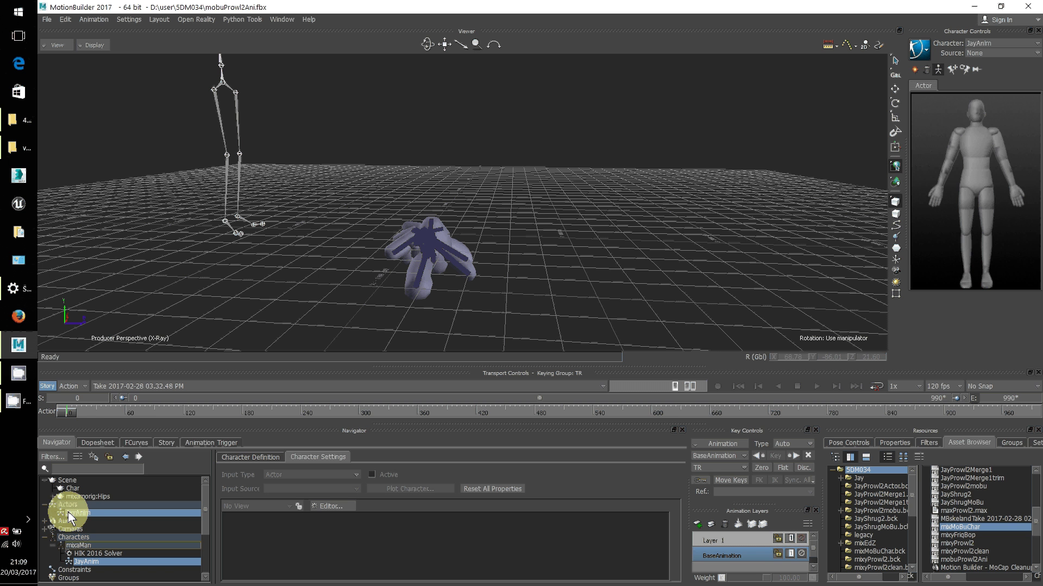
{"action": "right_click", "coordinate": [67, 511]}
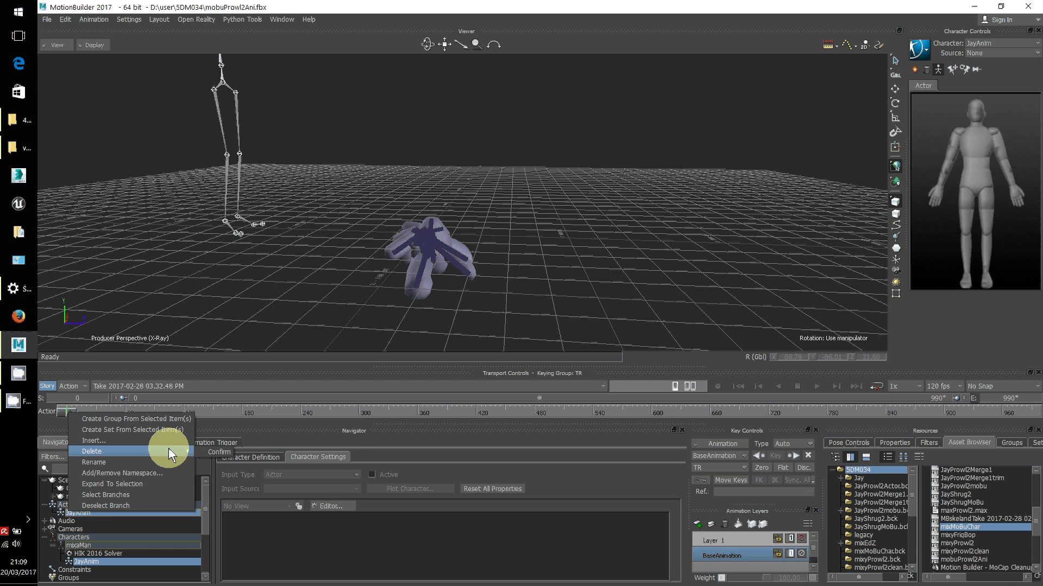
{"action": "left_click", "coordinate": [204, 449]}
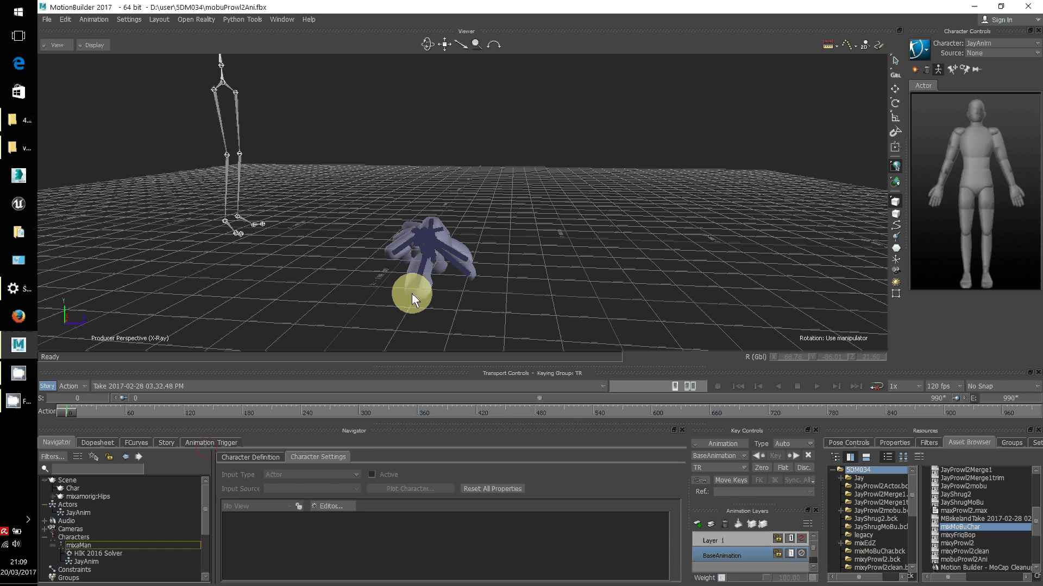
Delete the JayAnim item from the Navigator scene tree.
{"action": "left_click", "coordinate": [83, 561]}
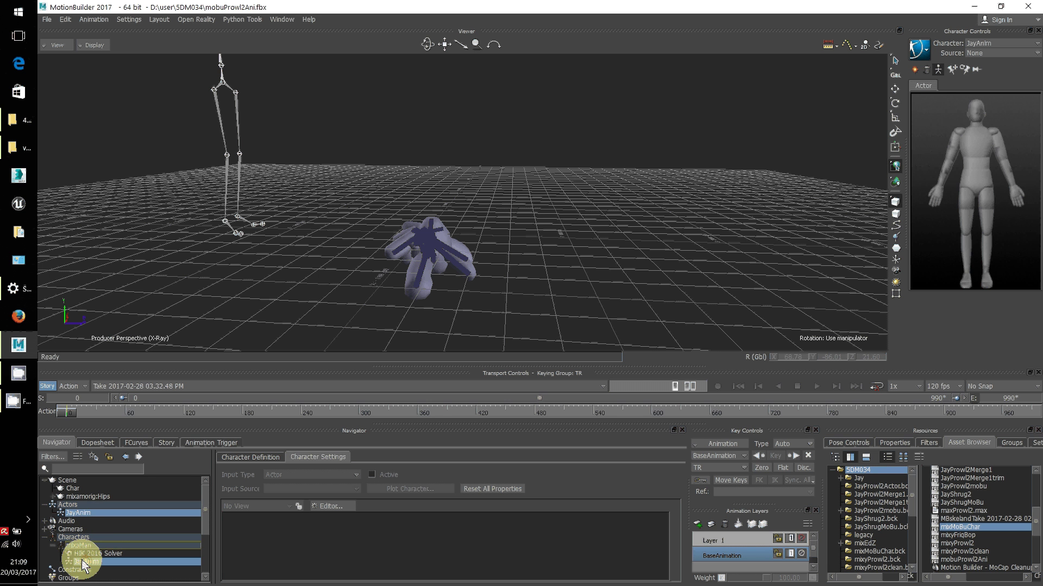
{"action": "right_click", "coordinate": [82, 561]}
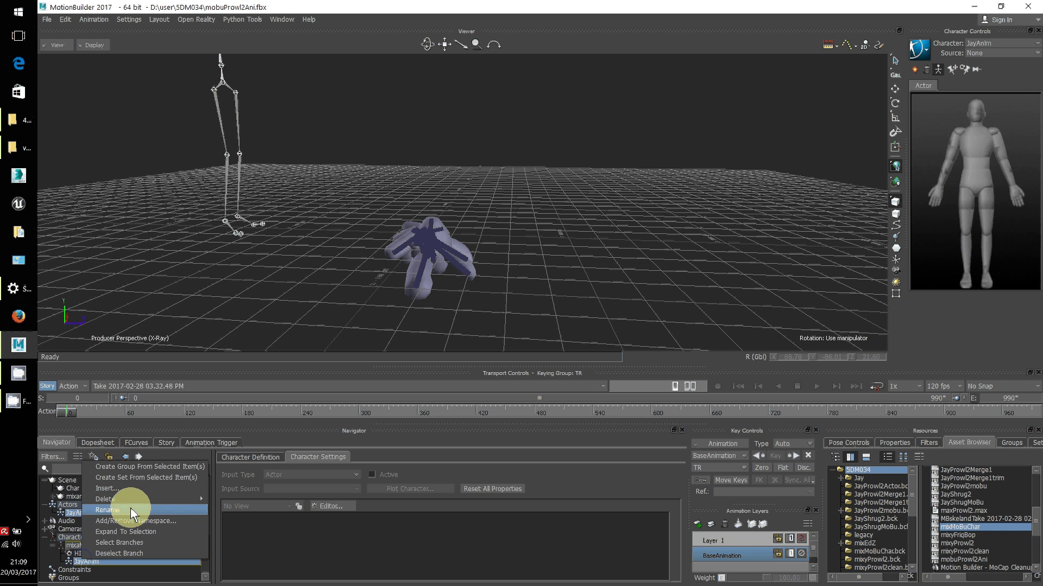
{"action": "mouse_move", "coordinate": [174, 497]}
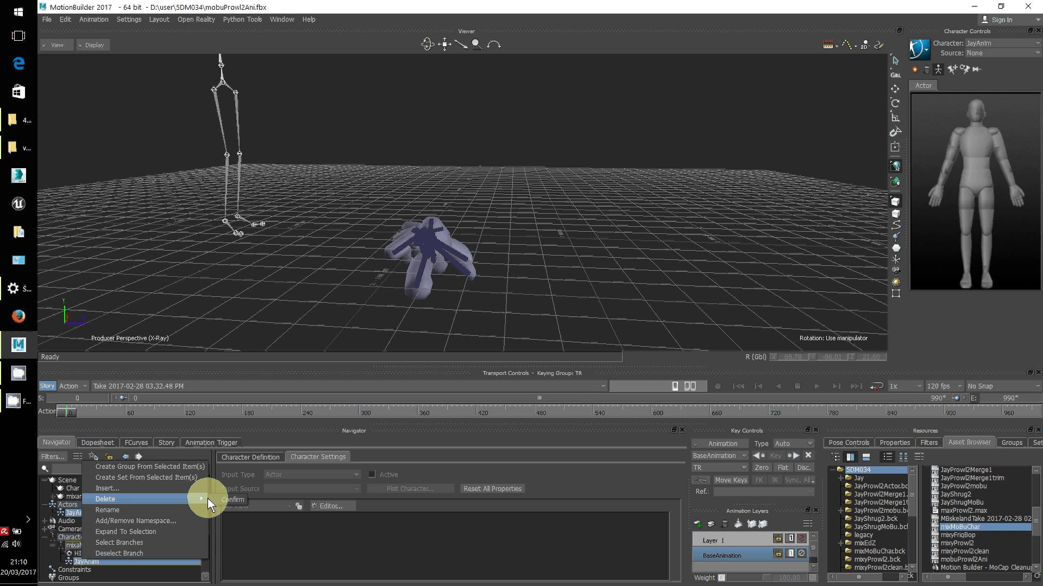
{"action": "left_click", "coordinate": [224, 500]}
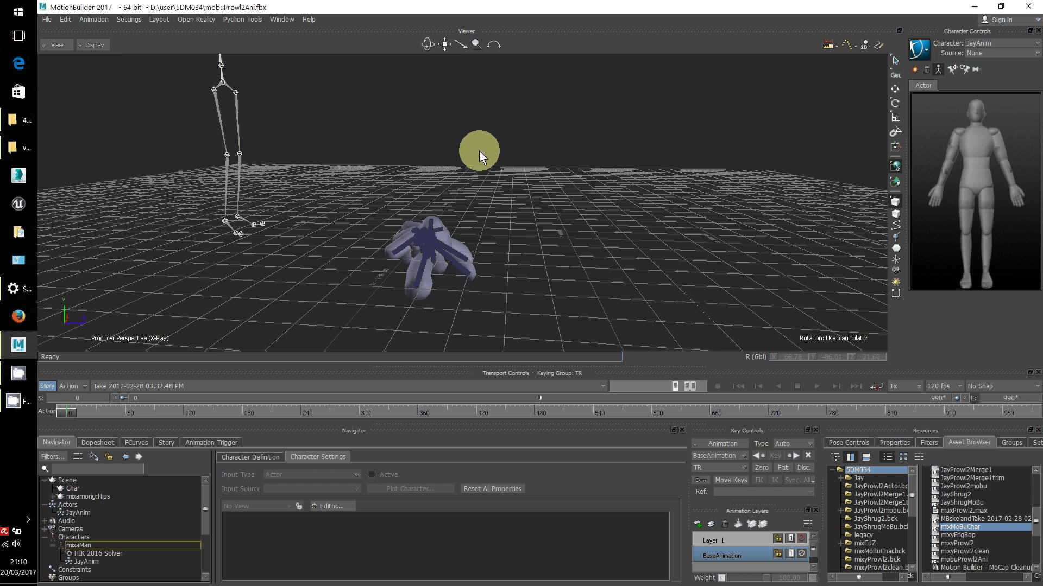
Enable Models under Display > Models Visibility so the grey mixaMan mesh covers the skeleton.
{"action": "left_click_drag", "start_coordinate": [489, 170], "coordinate": [487, 181]}
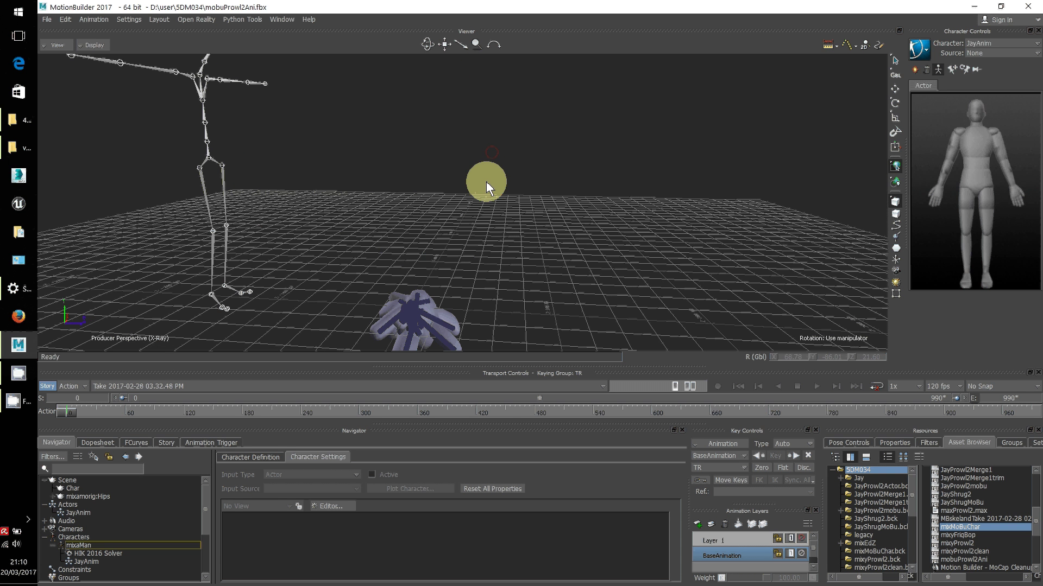
{"action": "left_click", "coordinate": [92, 48]}
{"action": "mouse_move", "coordinate": [131, 140]}
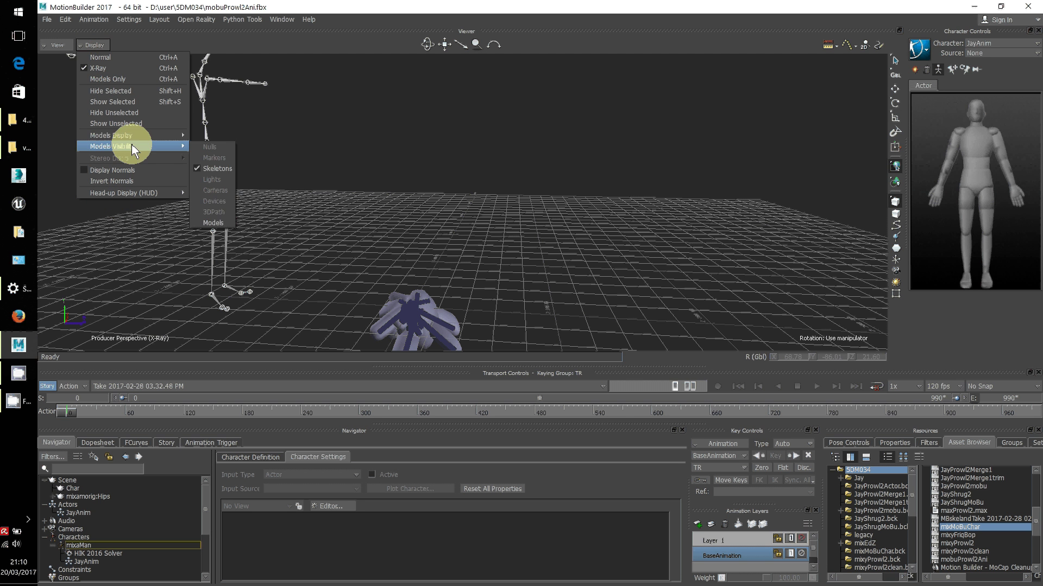
{"action": "mouse_move", "coordinate": [177, 147]}
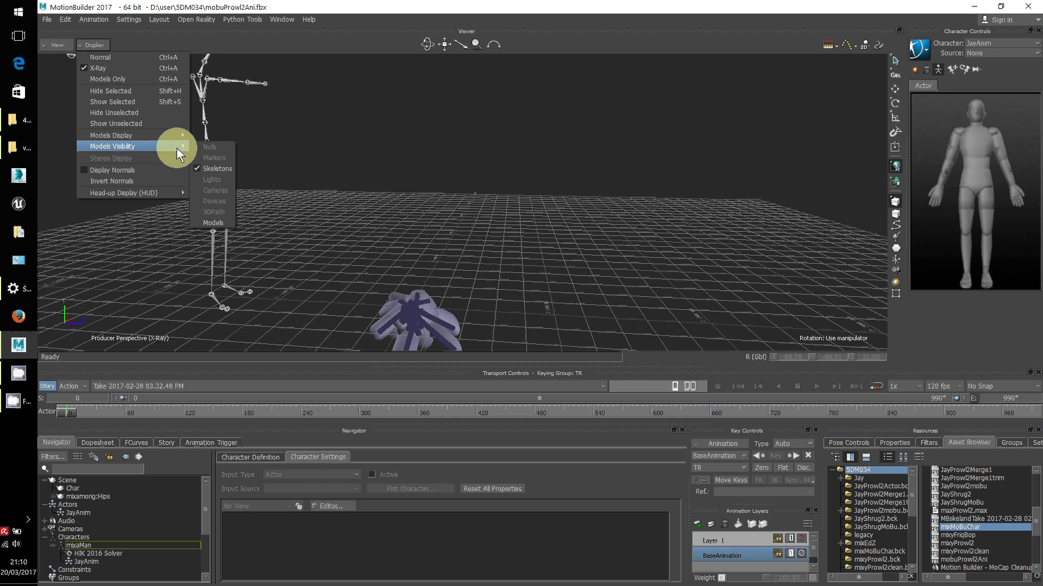
{"action": "left_click", "coordinate": [197, 223]}
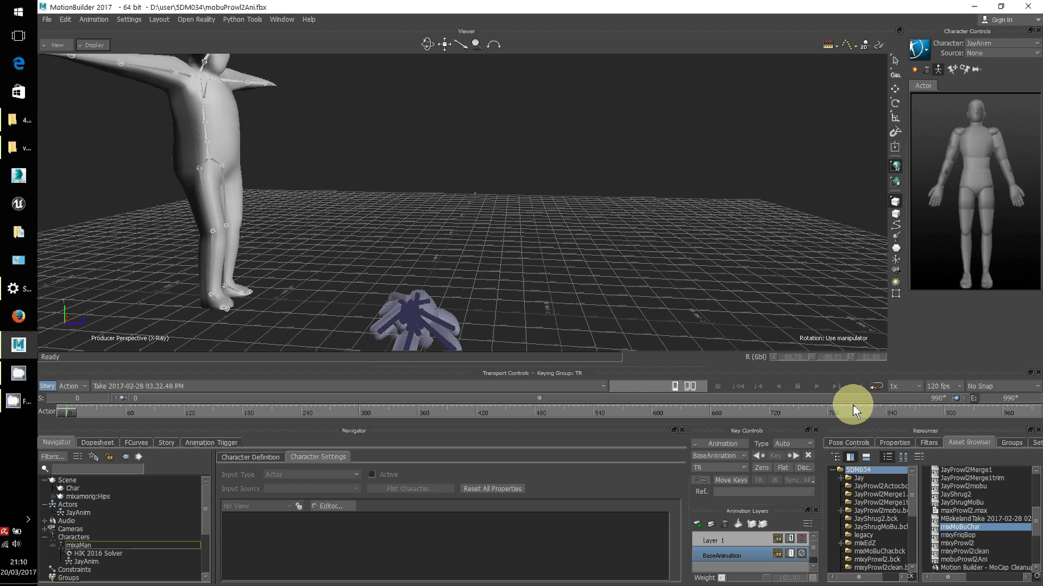
{"action": "left_click", "coordinate": [816, 386]}
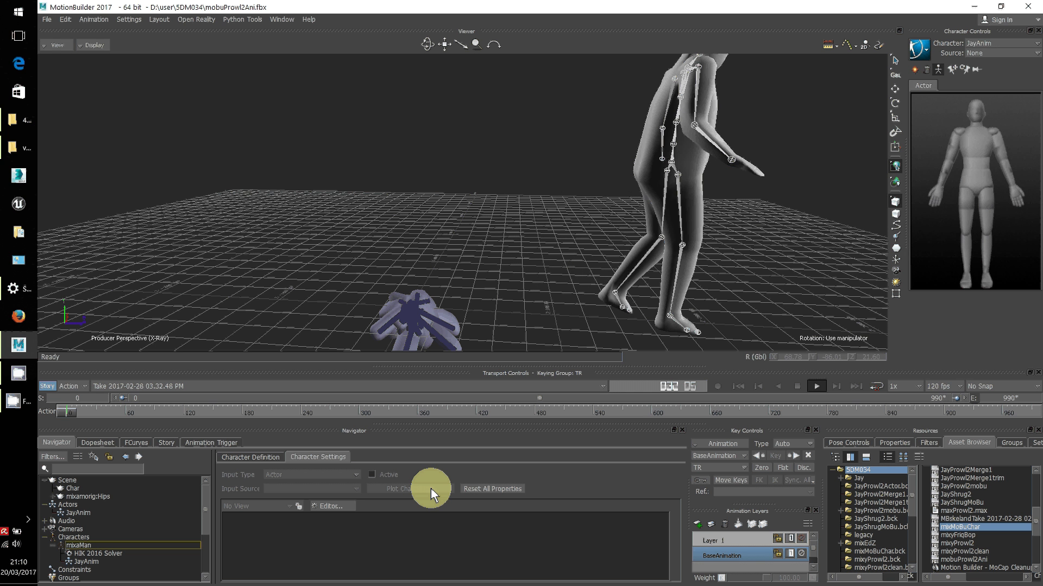
{"action": "key", "text": "End"}
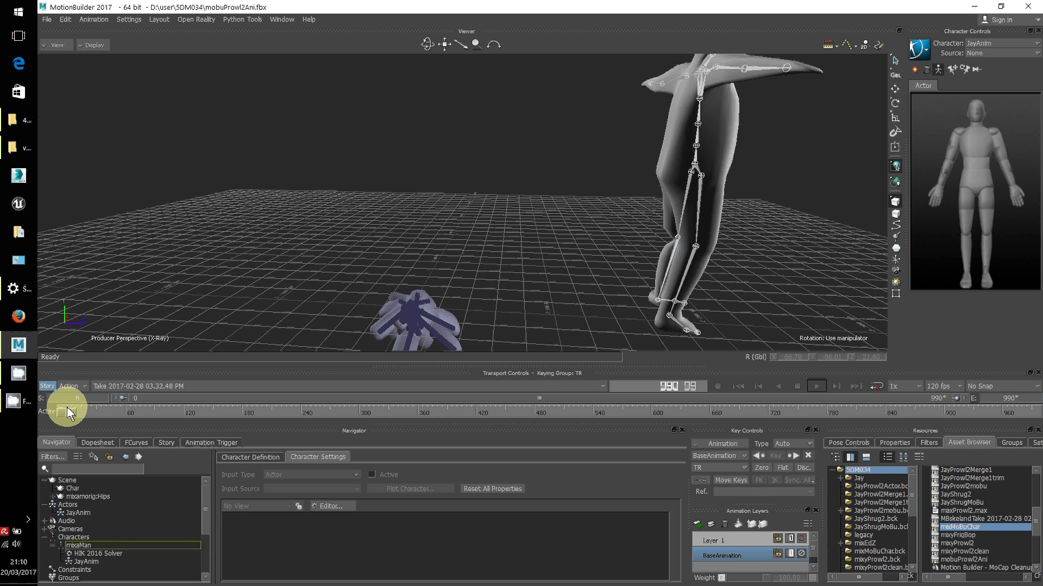
{"action": "left_click_drag", "start_coordinate": [65, 410], "coordinate": [83, 399]}
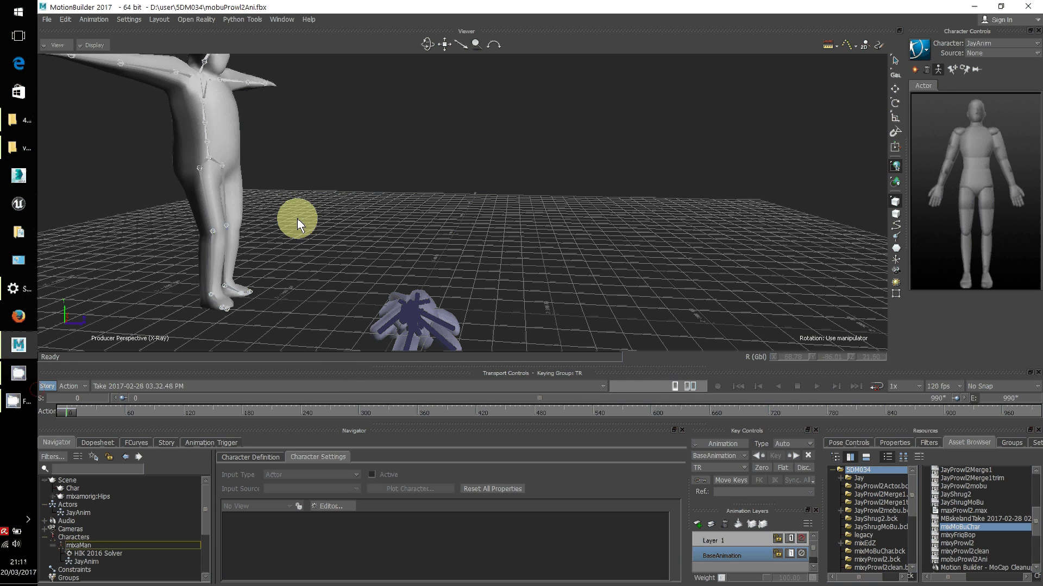